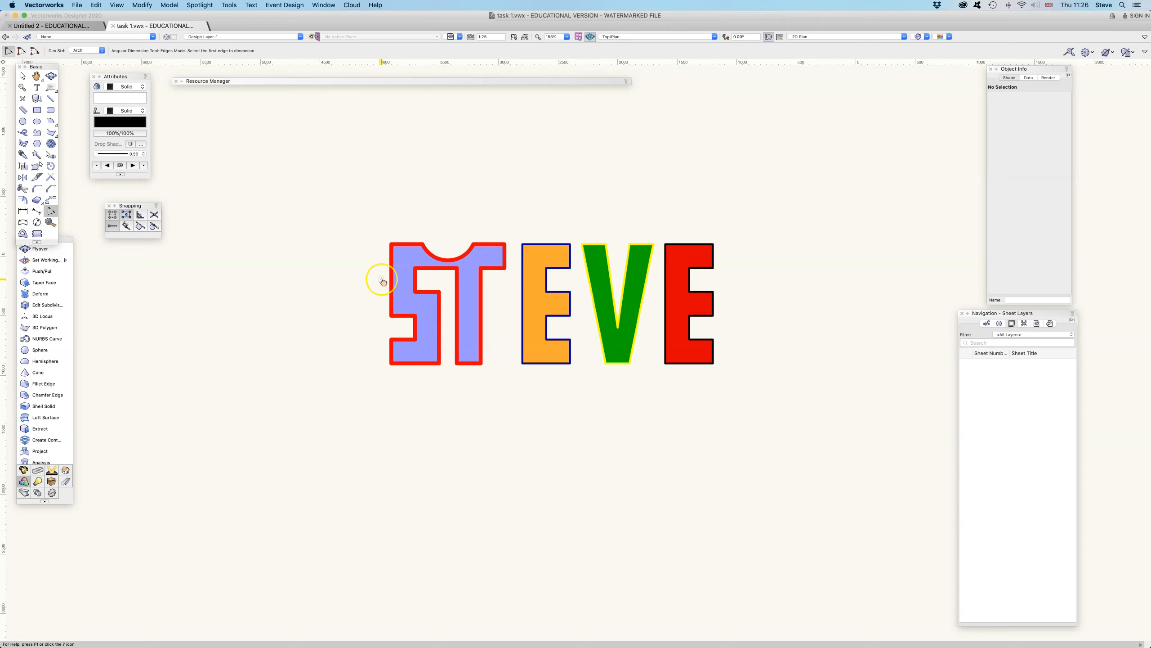
scroll(386, 278, "down", 8)
scroll(382, 281, "up", 10)
scroll(382, 282, "down", 5)
scroll(382, 281, "up", 4)
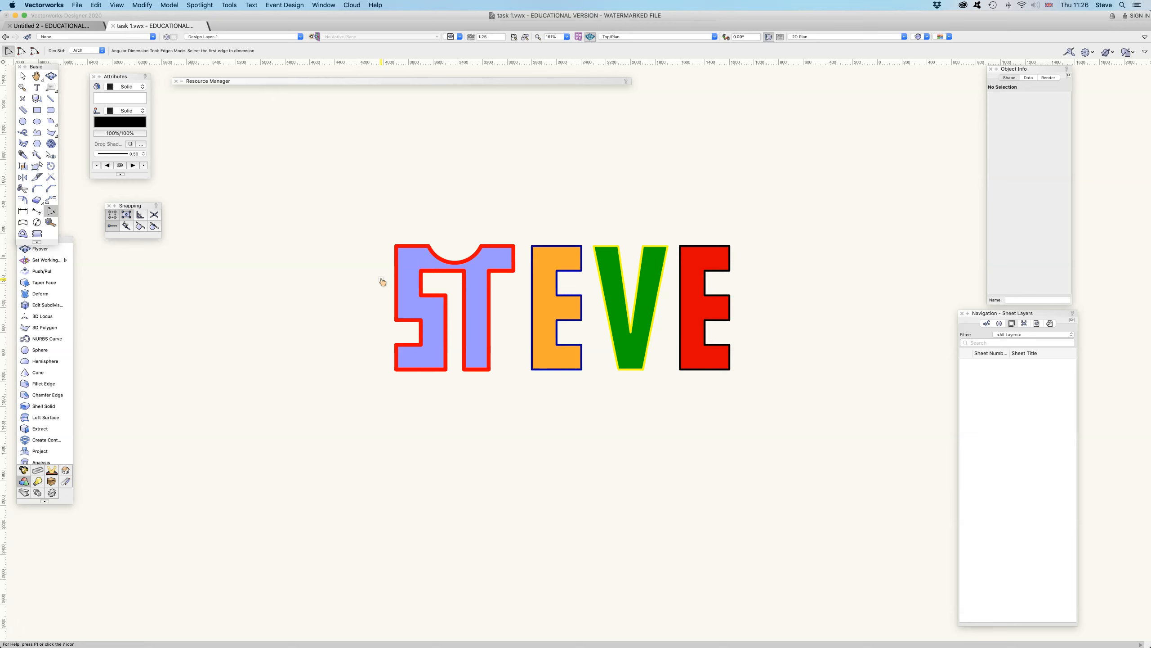
scroll(382, 281, "up", 1)
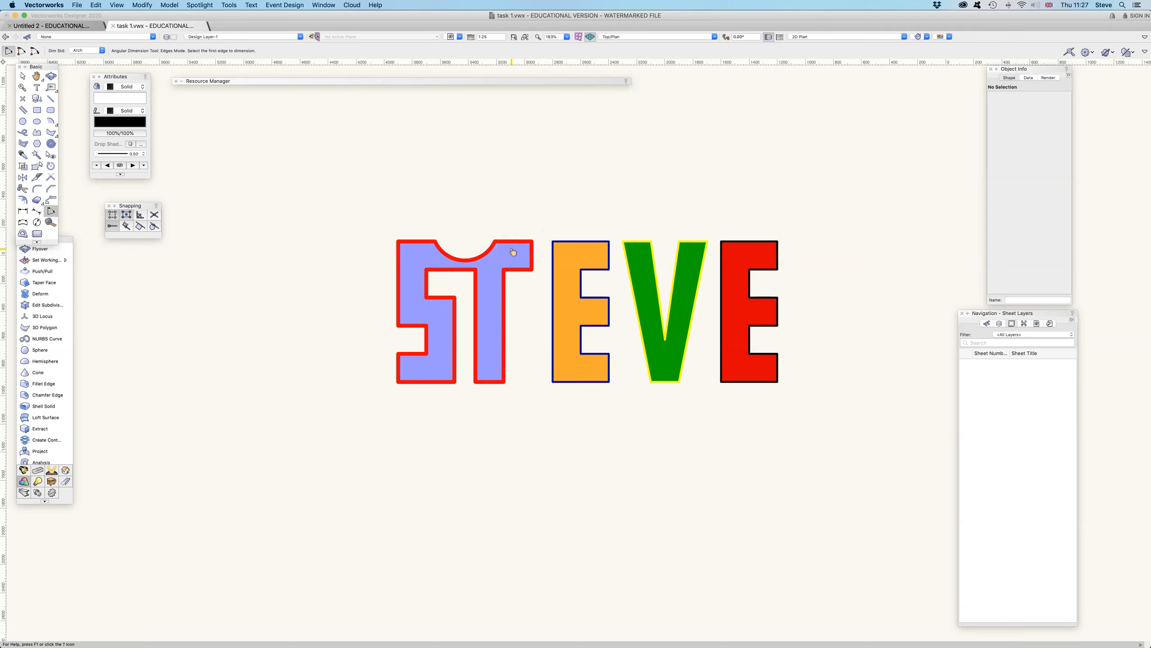
scroll(523, 269, "down", 3)
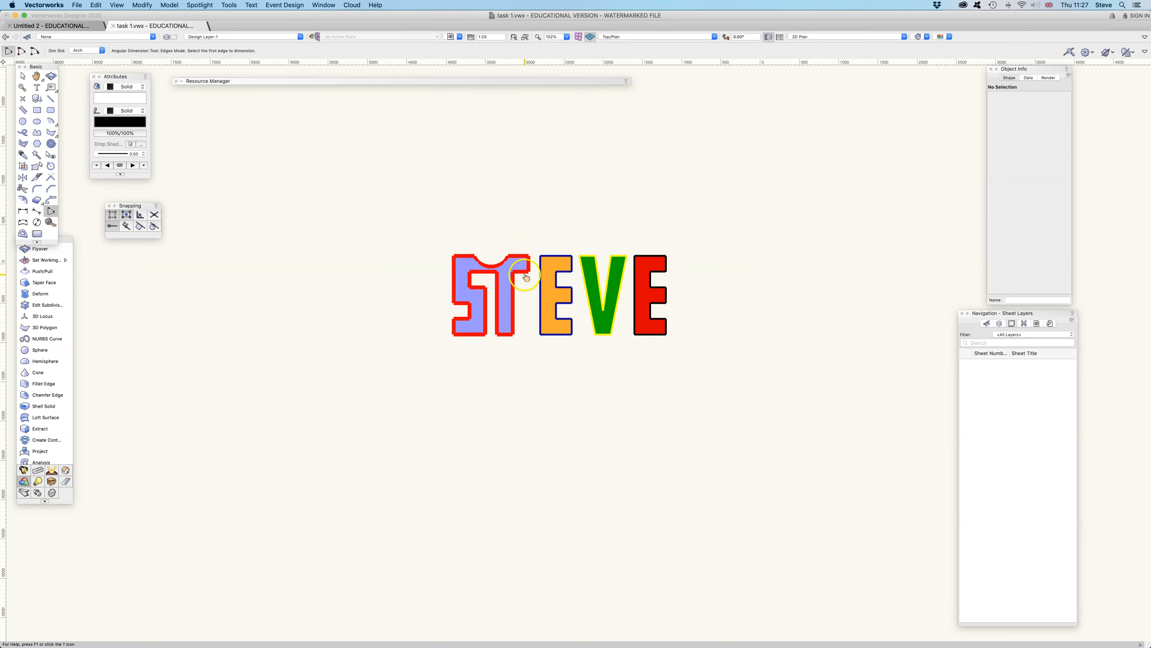
scroll(521, 272, "up", 2)
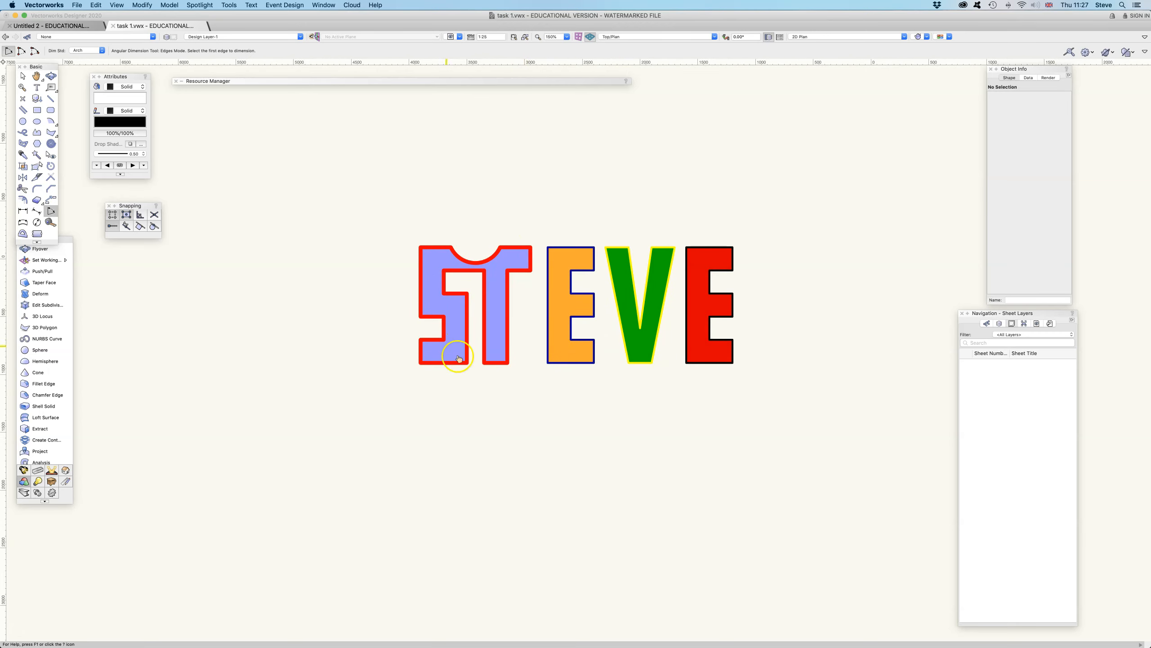
middle_click_drag(506, 387, 465, 386)
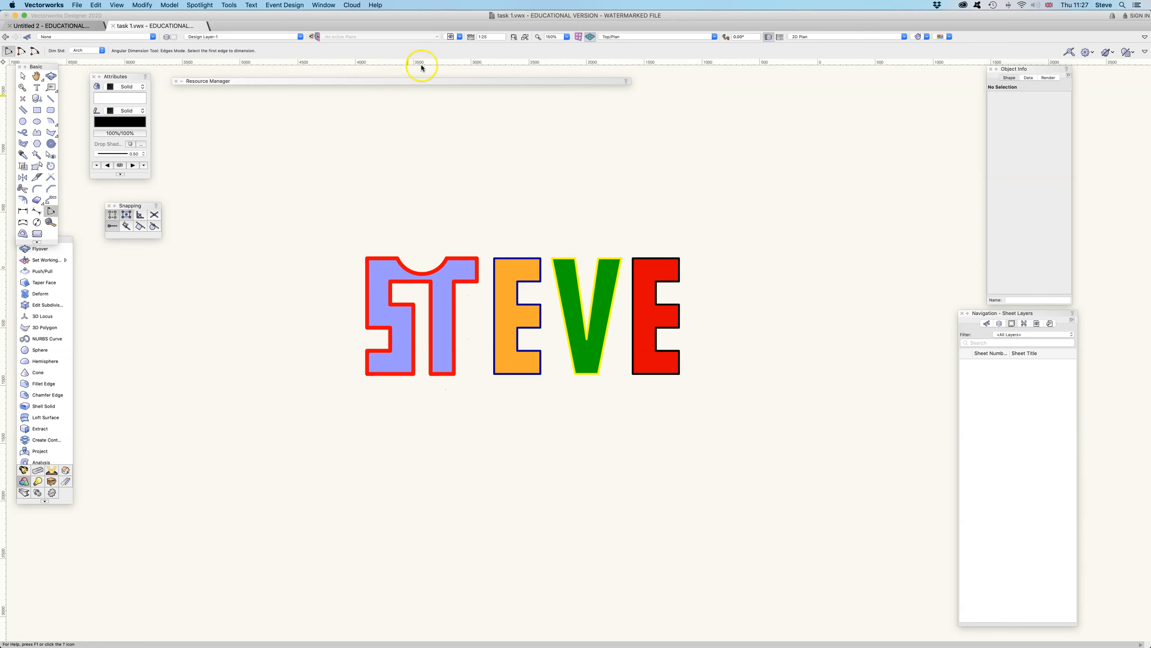
Step: Open the Organization settings and show the document's sheet layers
left_click(229, 5)
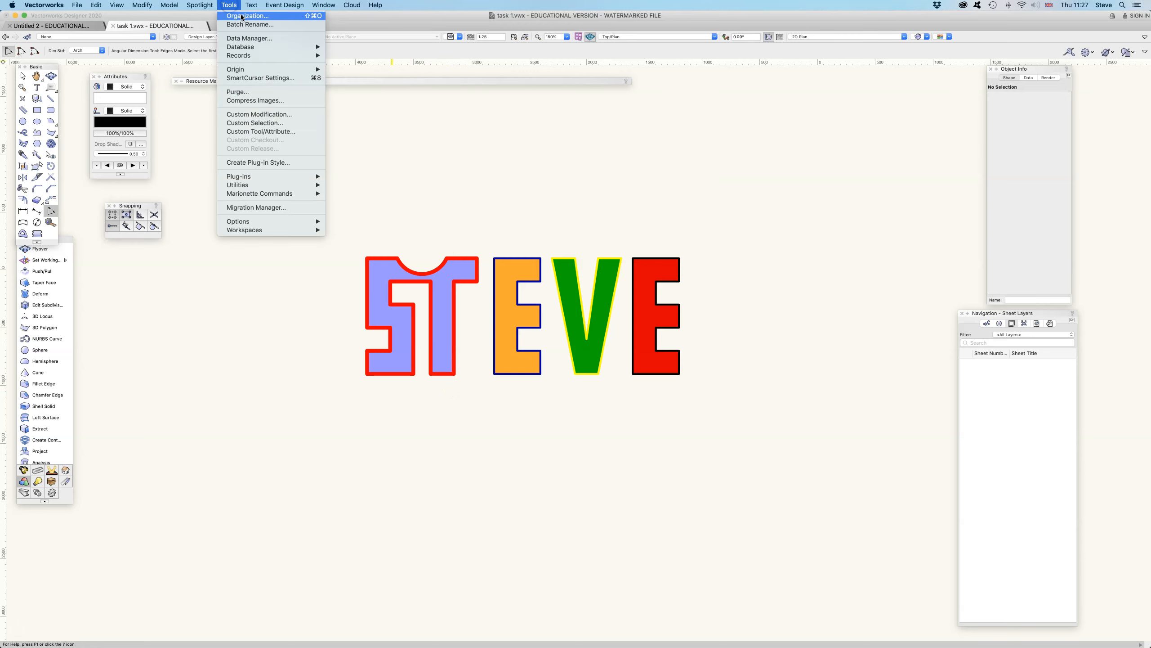
left_click(240, 16)
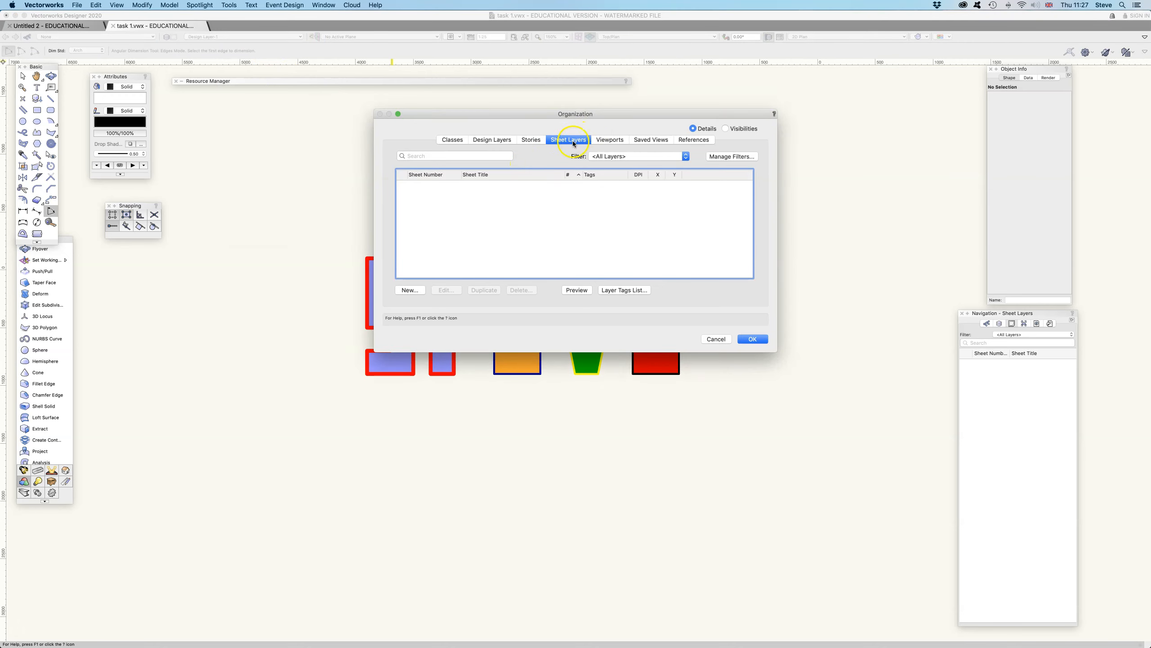
left_click(492, 140)
left_click(532, 141)
left_click(566, 140)
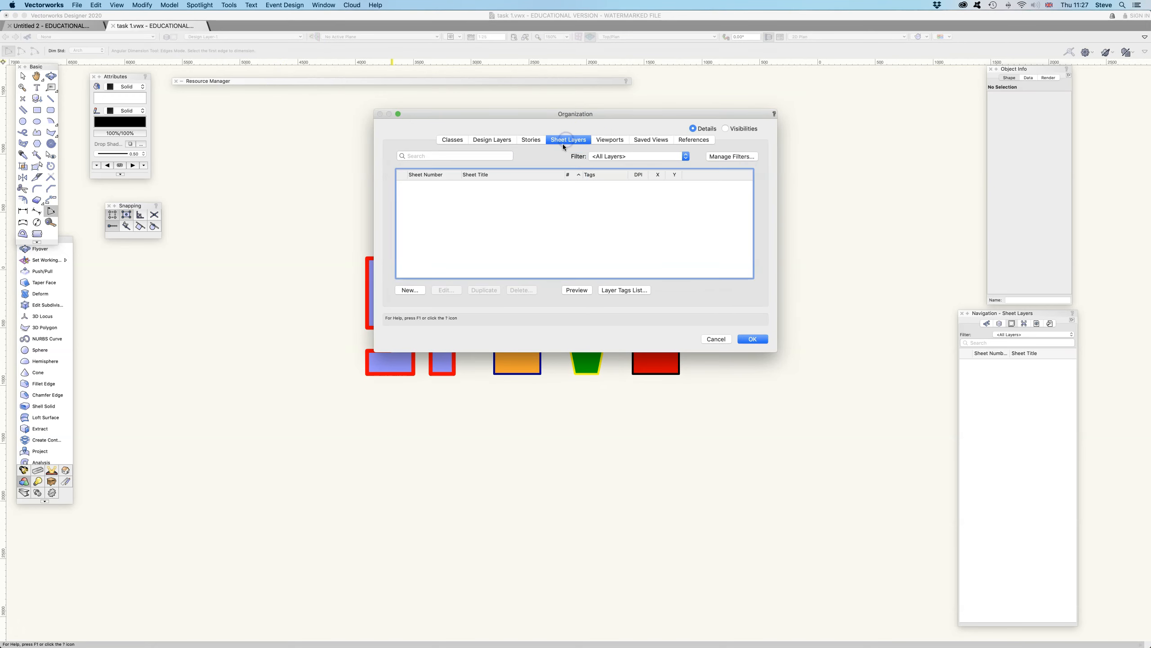
Step: Create a new sheet layer numbered Sht-1, titled with the first name spelled by the drawn letters, keeping property editing after creation enabled
left_click(409, 289)
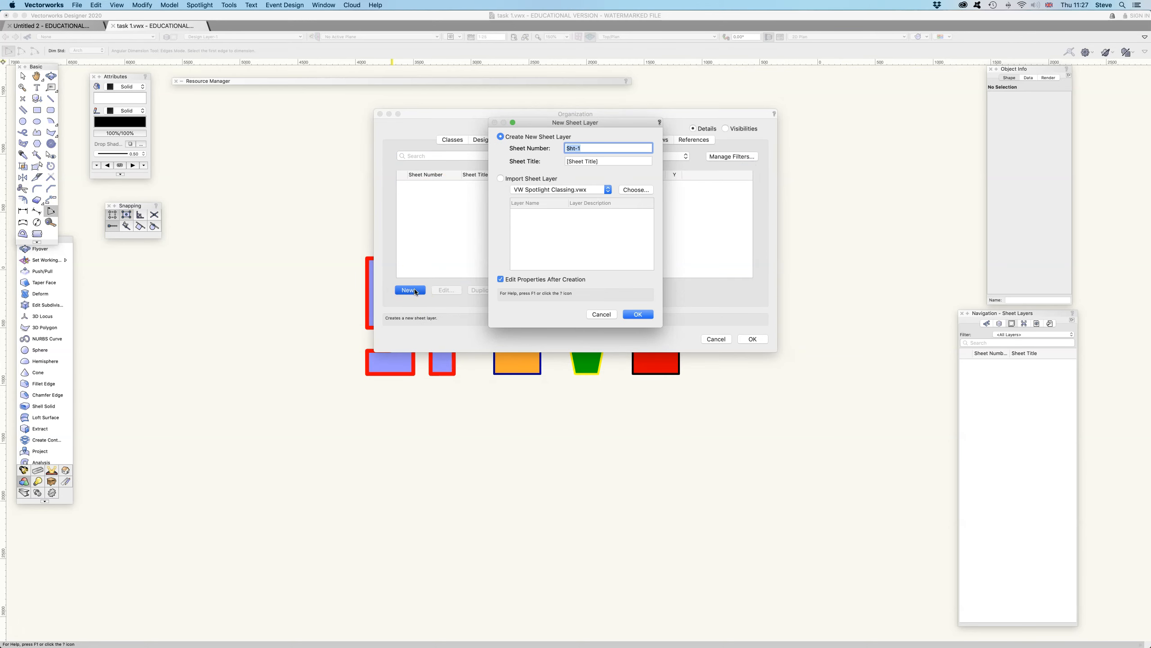
left_click(591, 160)
type("STAGE")
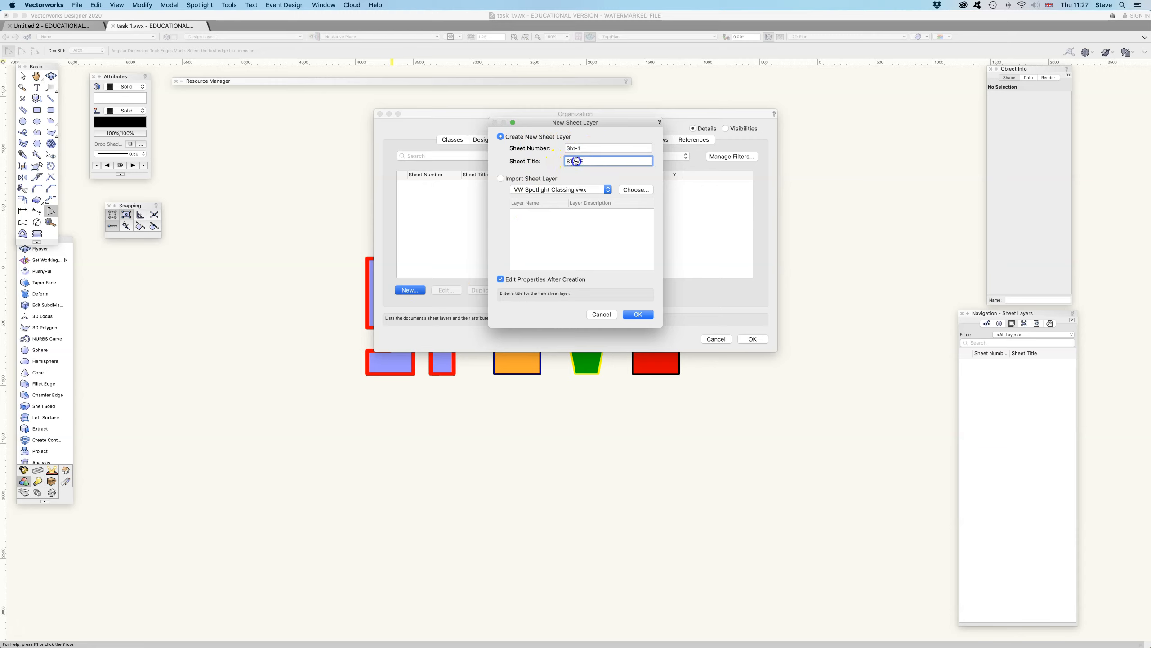
left_click(576, 161)
key("BackSpace")
type("EVE")
left_click(639, 315)
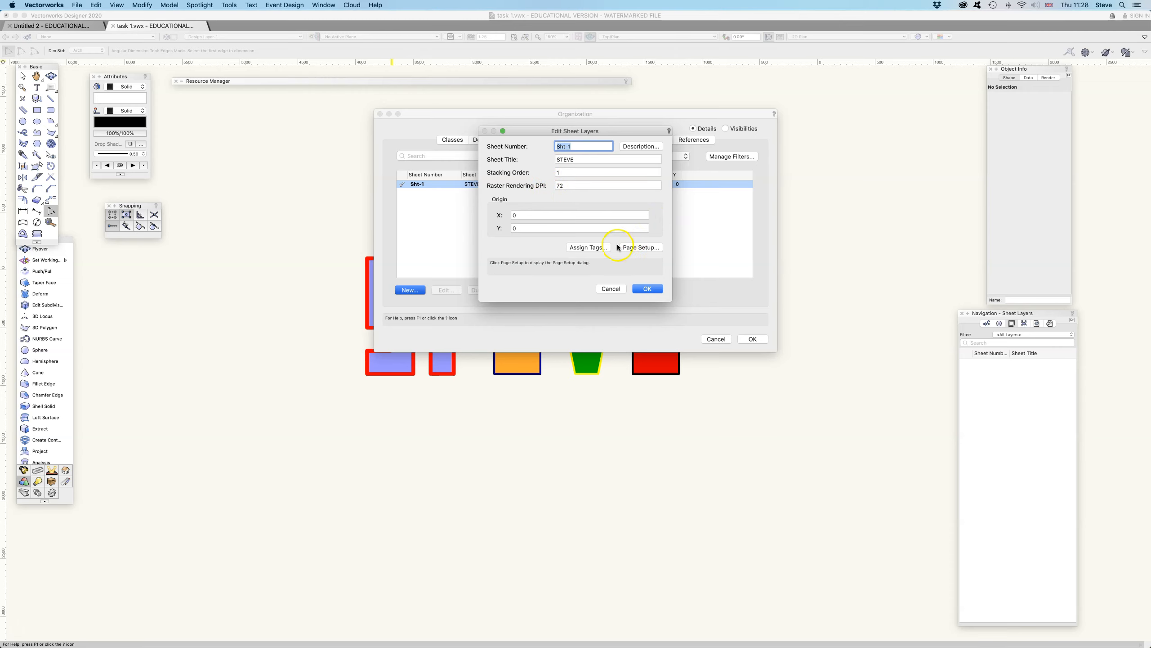
Step: Set the new sheet layer's A4 printer page to landscape orientation in its page setup
left_click(640, 247)
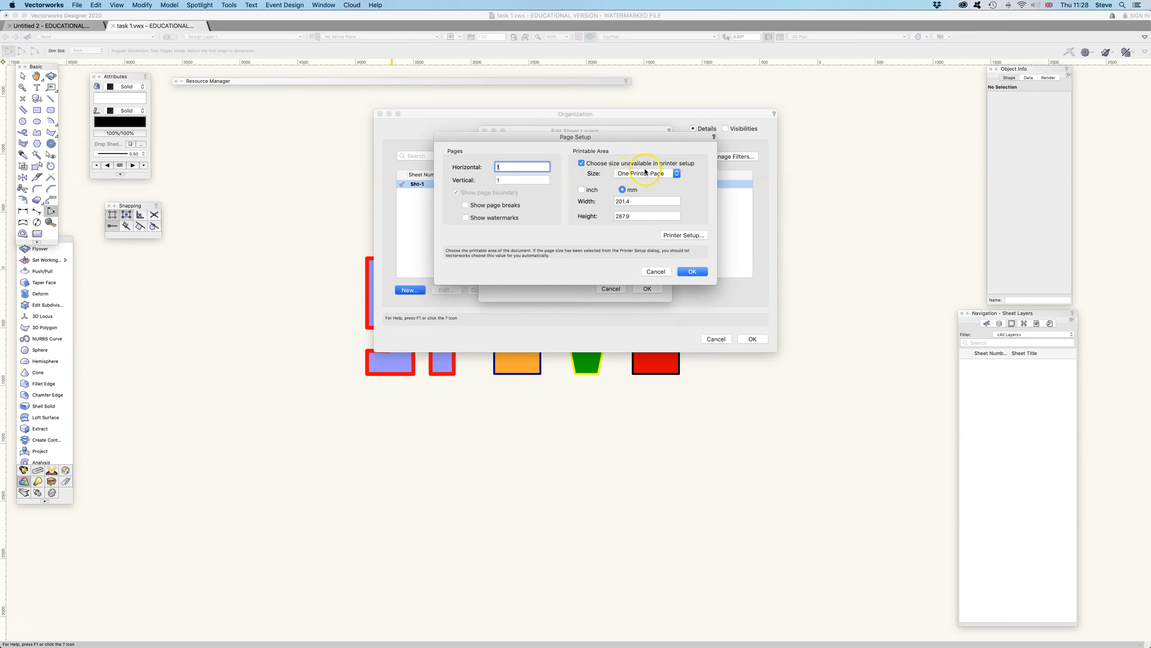
left_click(679, 236)
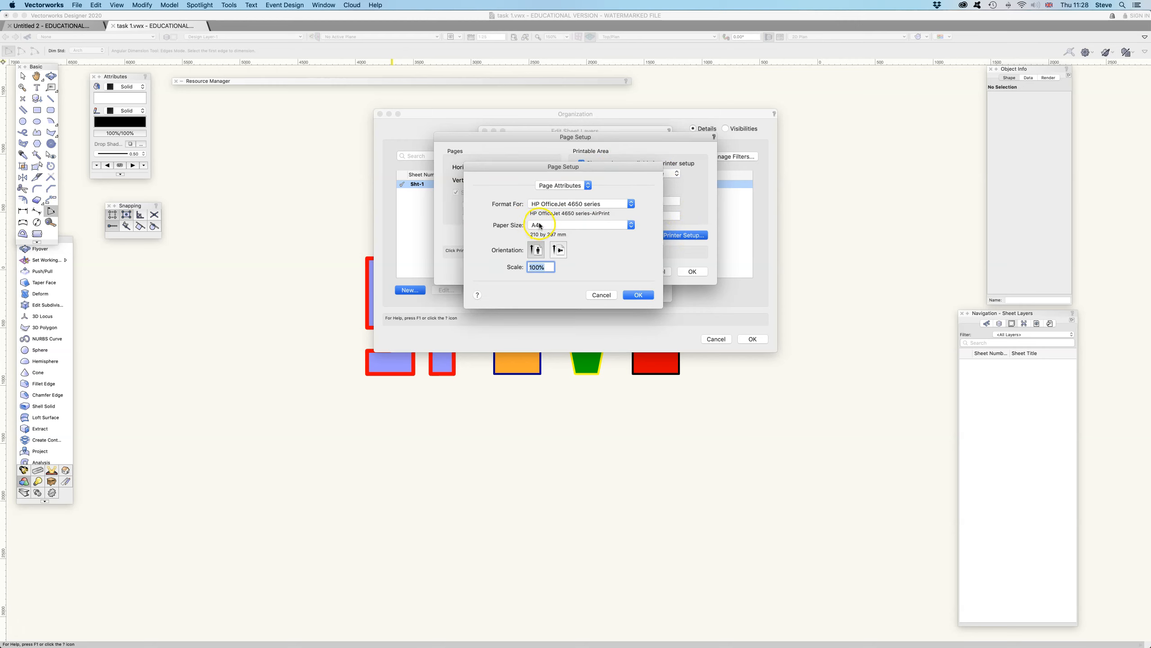
left_click(560, 250)
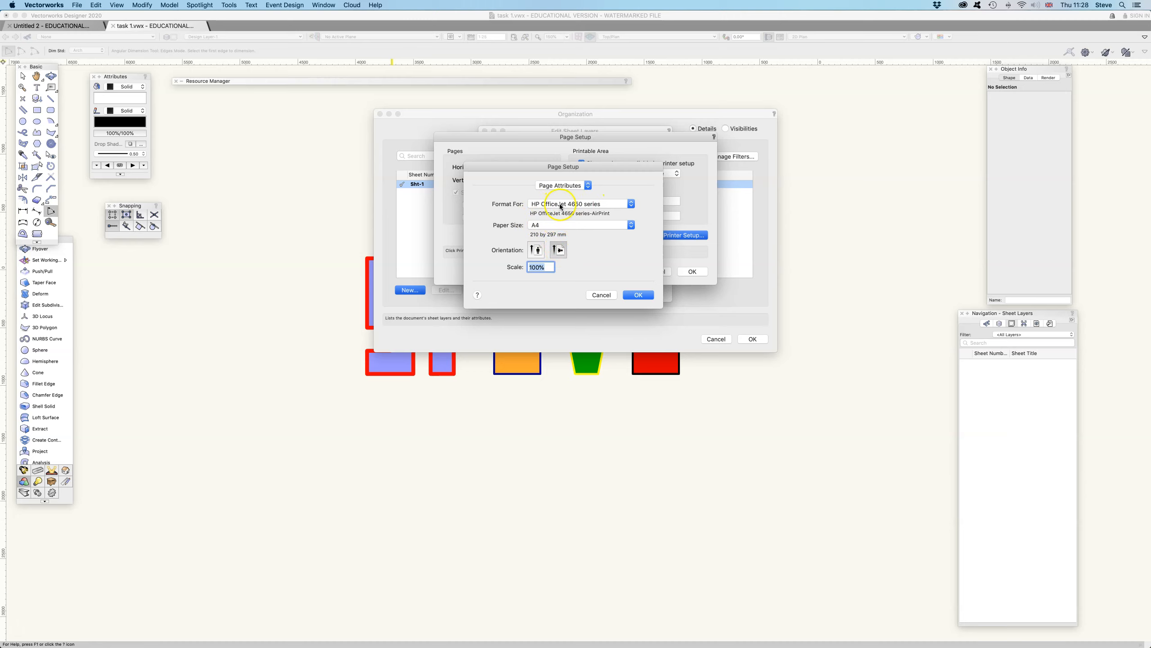
left_click(641, 294)
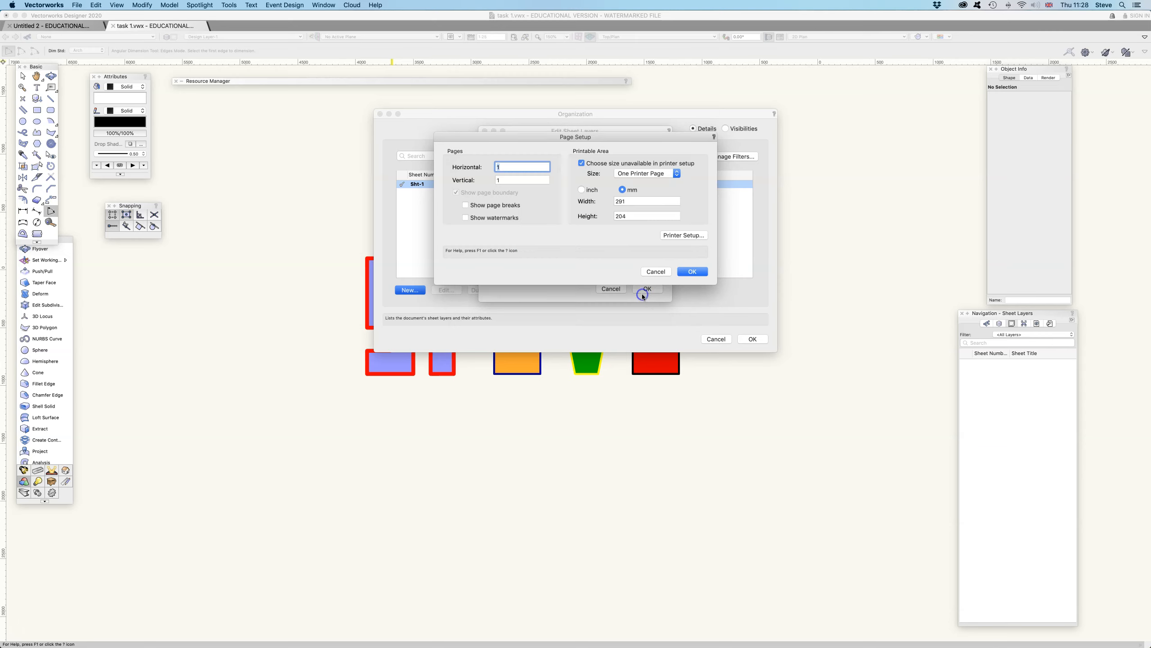
Step: Examine the printable area size presets and the printer's available paper sizes in the sheet's page setup
left_click(651, 173)
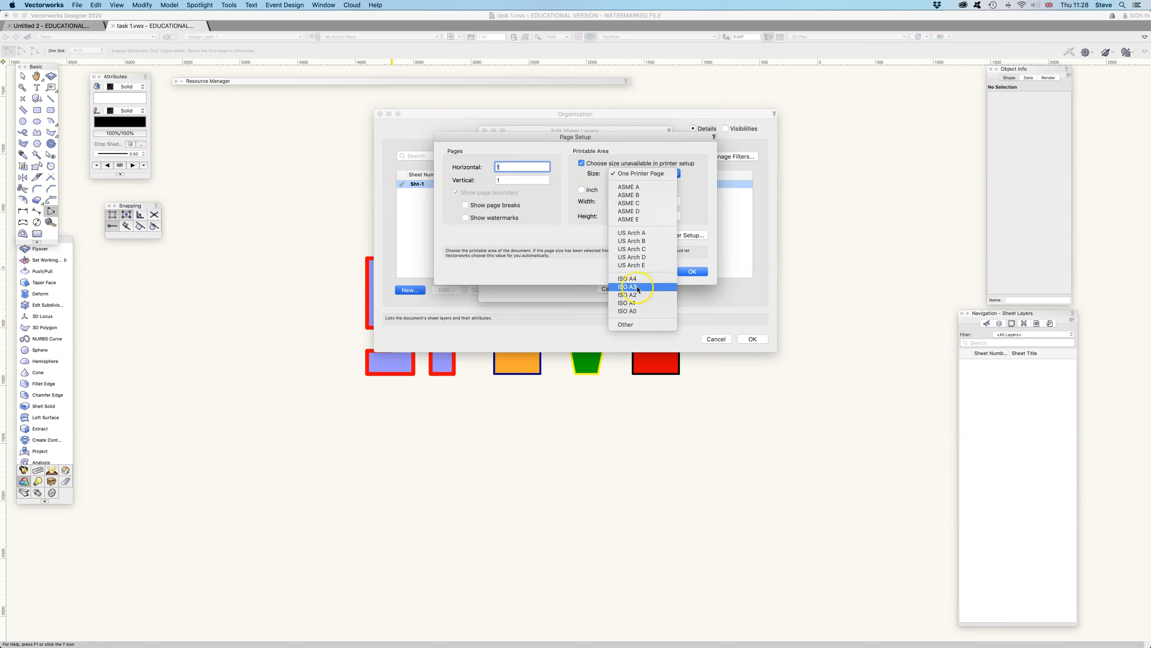
left_click(694, 186)
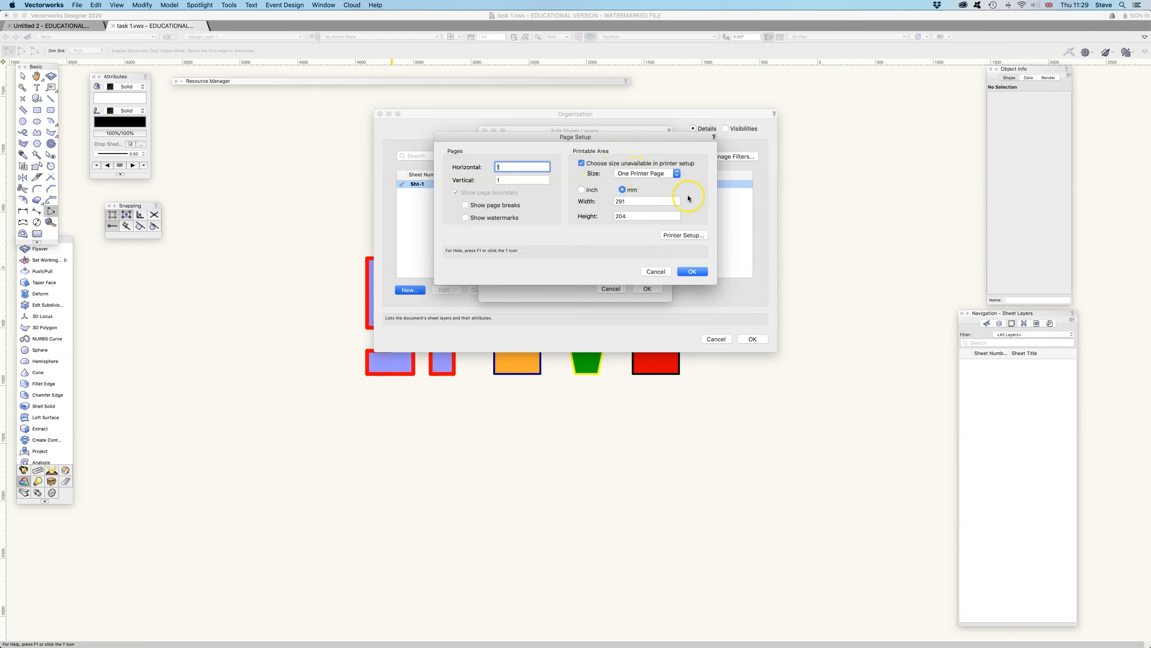
left_click(680, 235)
left_click(681, 237)
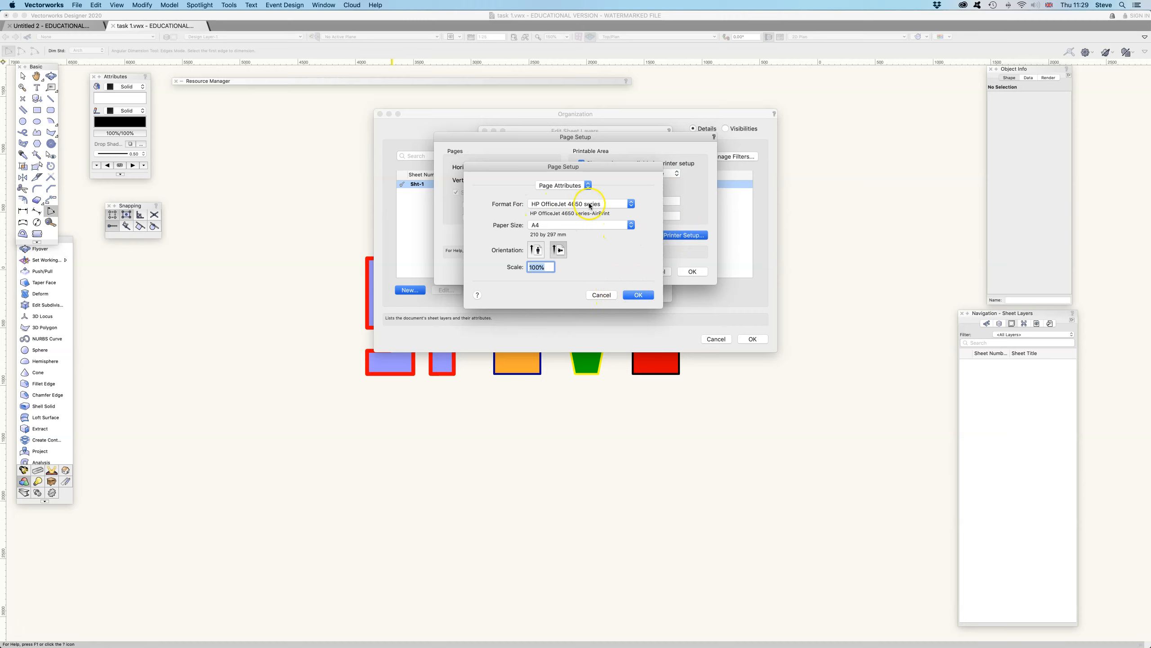
left_click(601, 295)
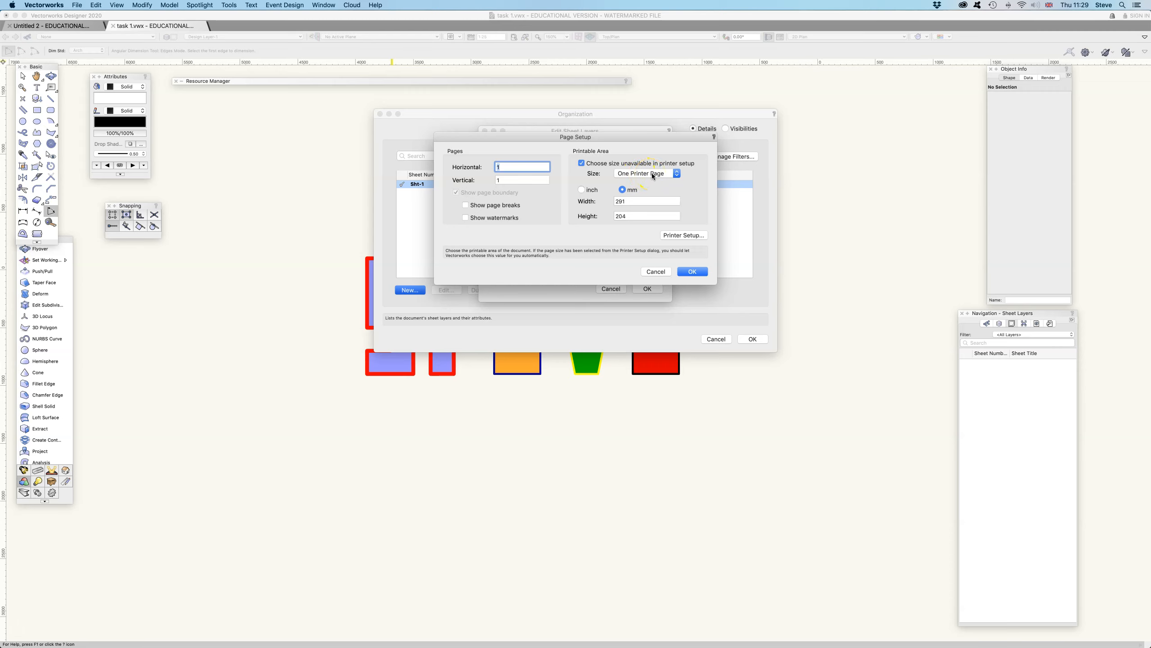
left_click(687, 235)
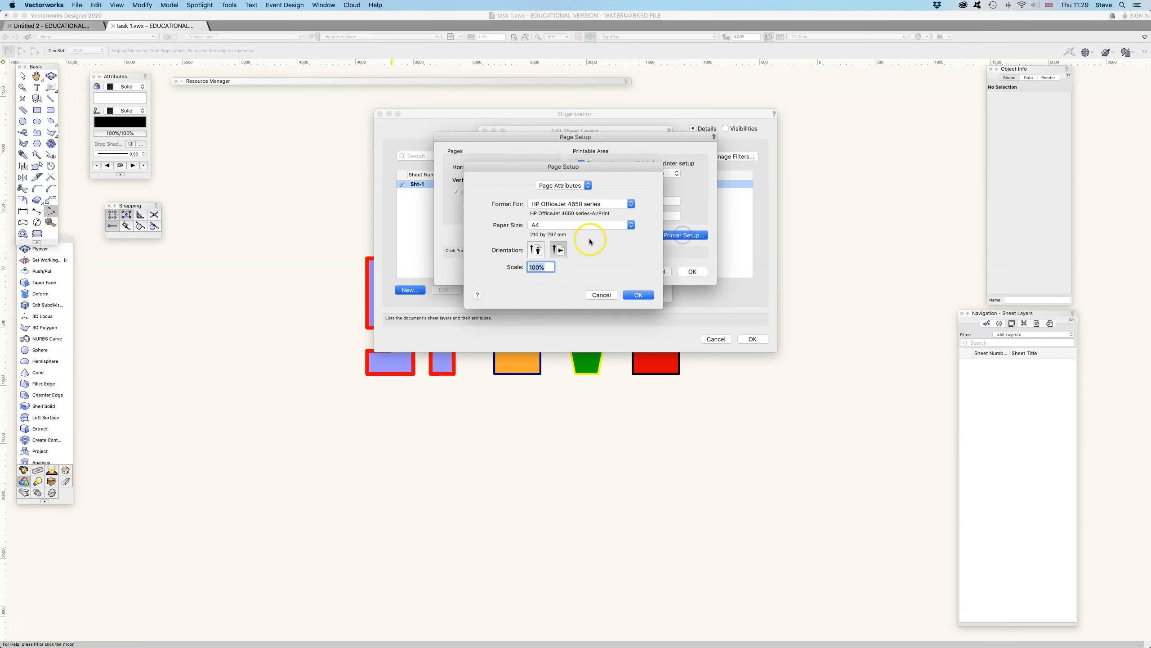
left_click(589, 226)
mouse_move(590, 226)
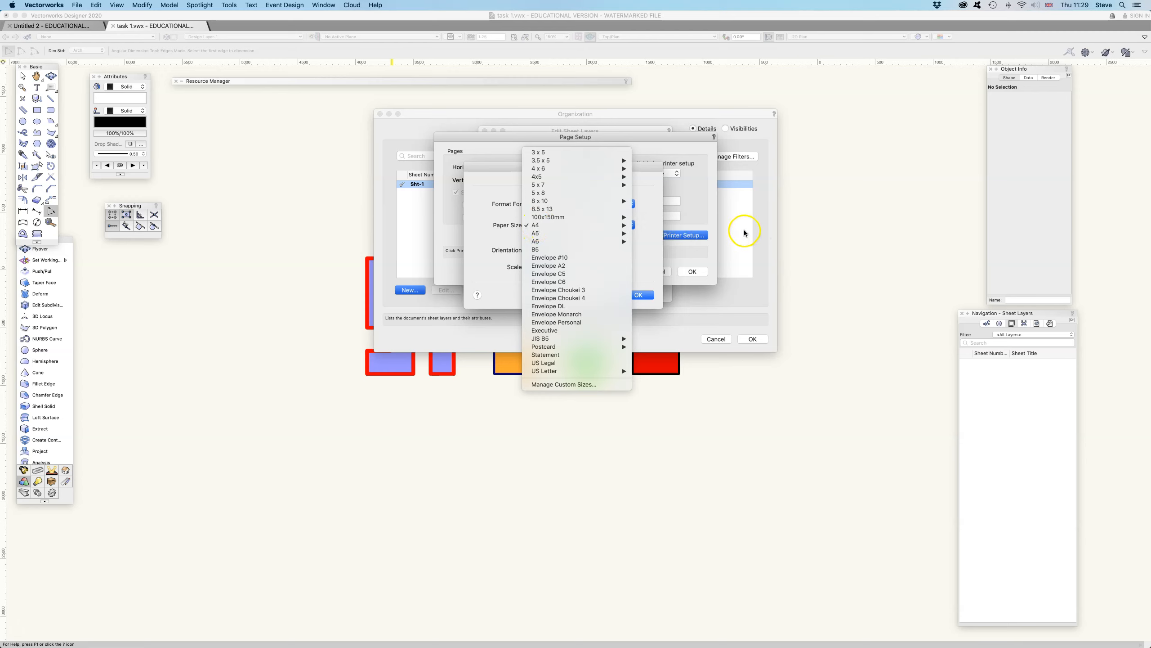
left_click(653, 256)
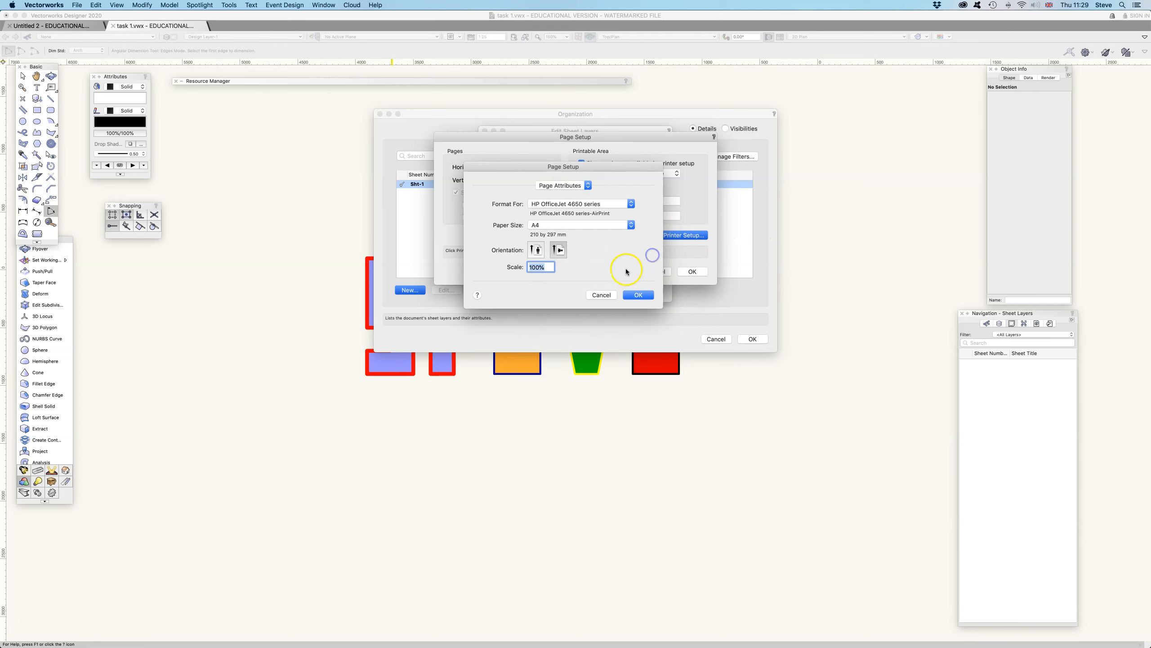
left_click(601, 294)
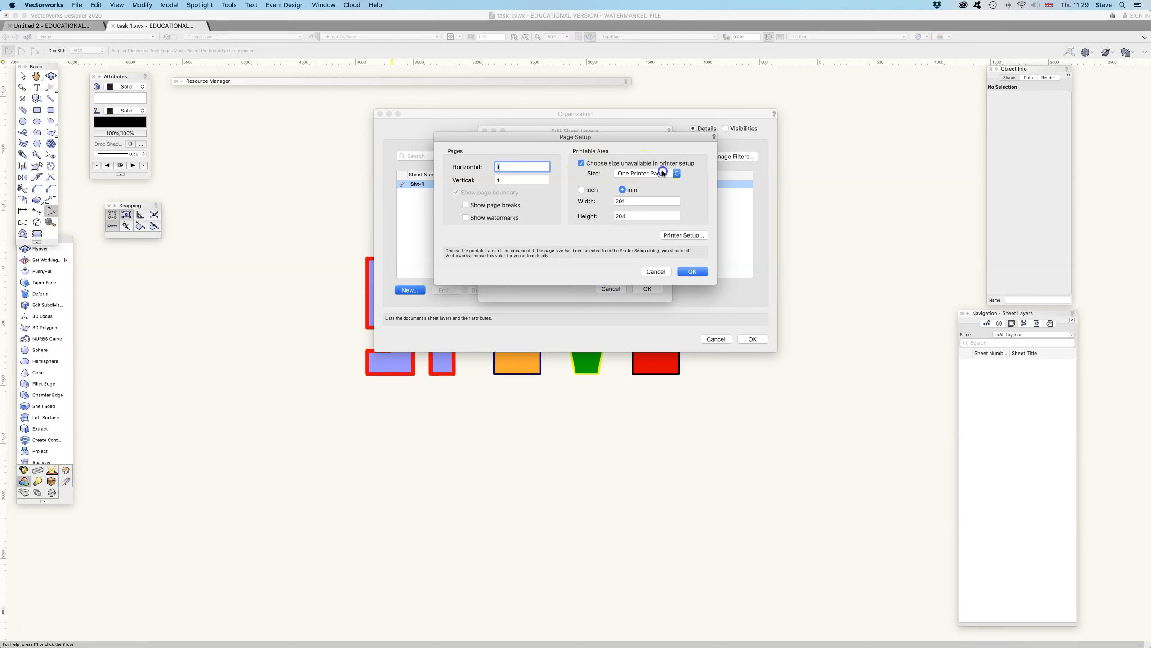
left_click(663, 173)
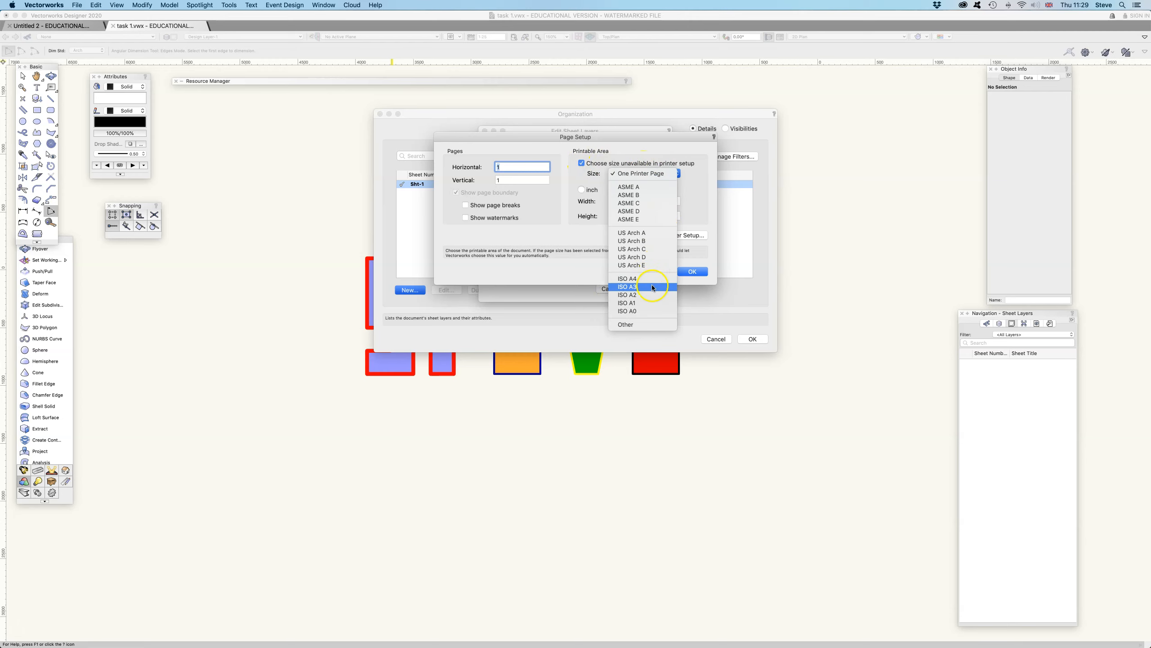
left_click(697, 175)
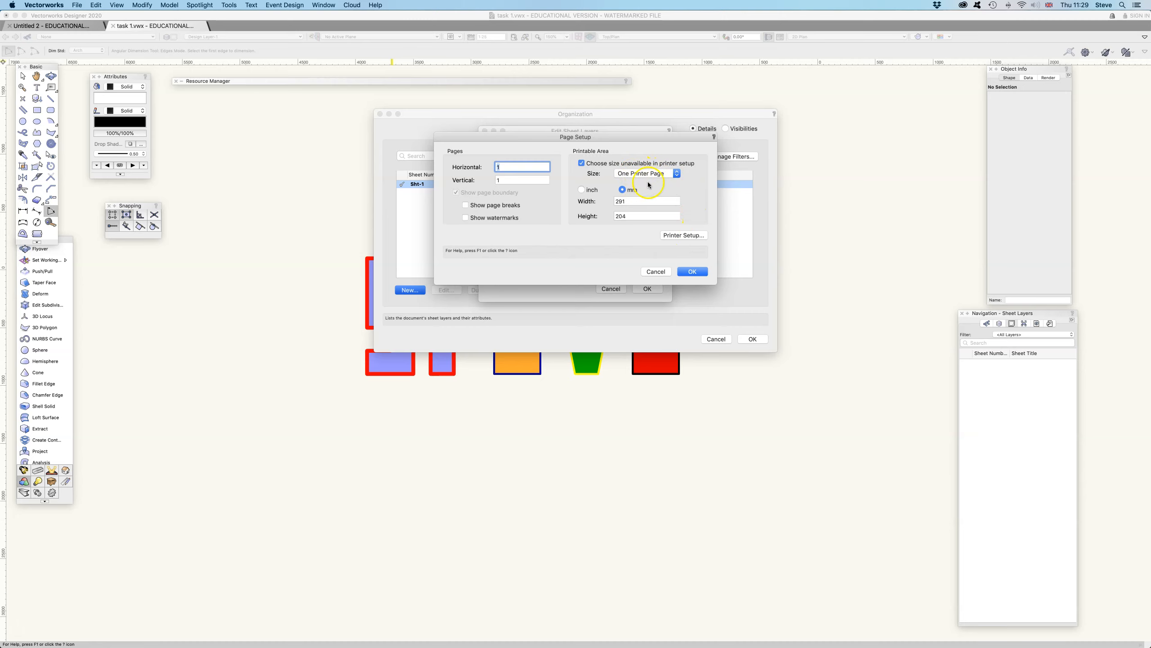
Step: Accept the page setup and sheet layer properties, and close the Organization settings to show the new sheet
left_click(693, 272)
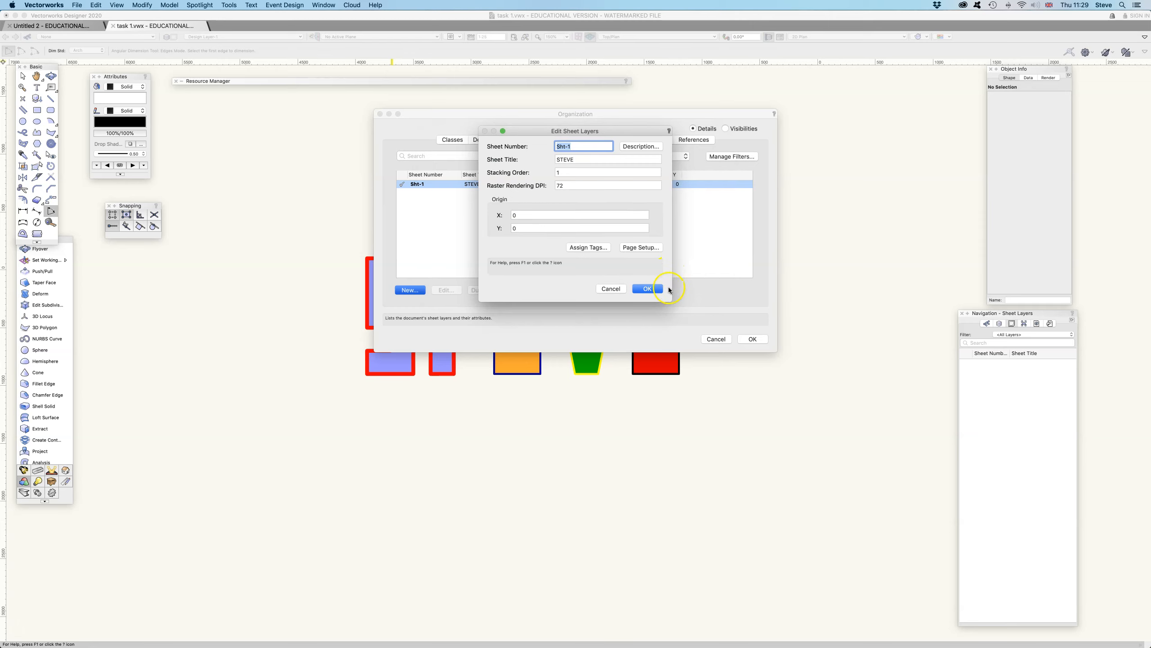
left_click(649, 289)
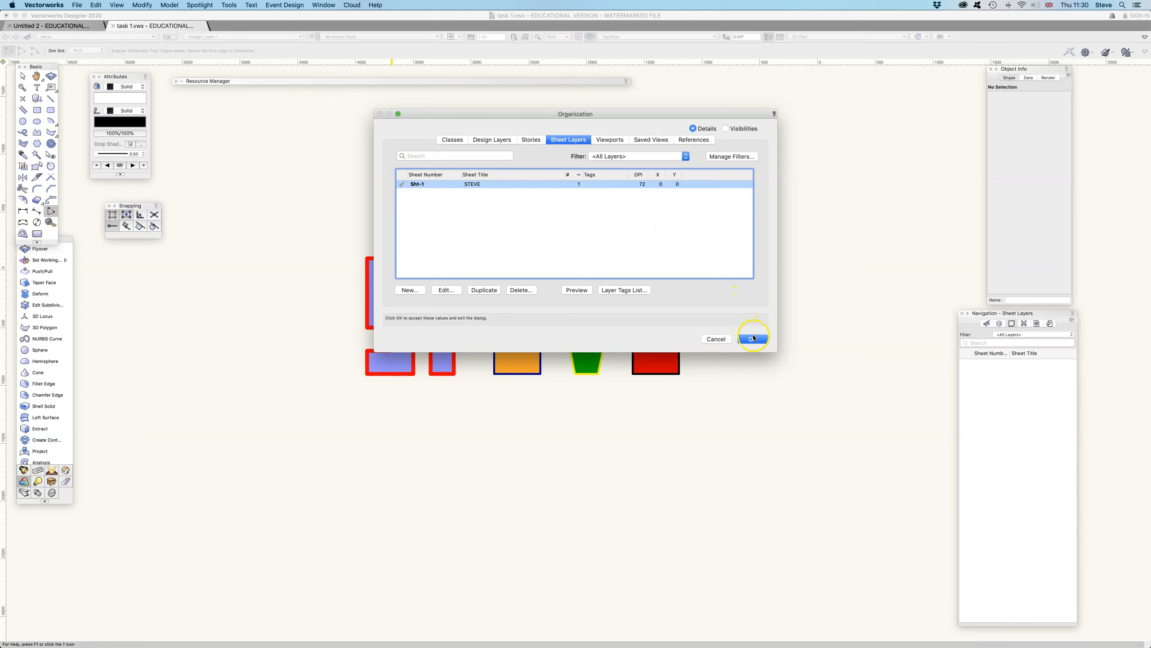
left_click(753, 340)
scroll(752, 340, "down", 3)
middle_click_drag(756, 339, 553, 333)
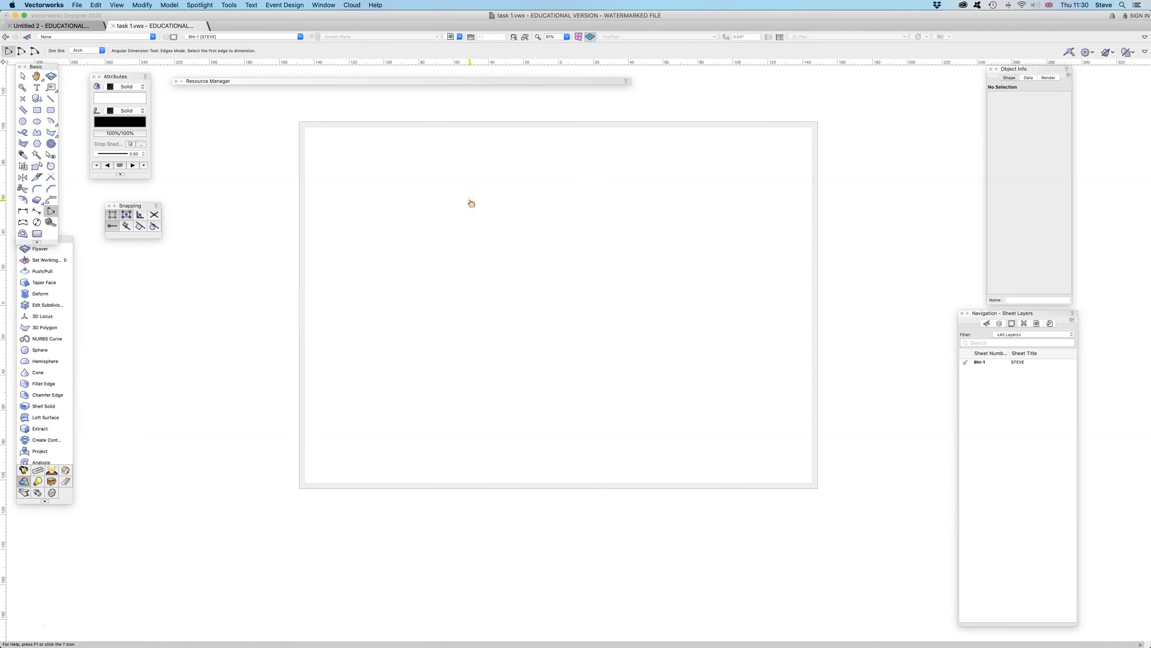
Step: Examine the document's classes, design layers, sheet layers and viewports in the Navigation palette
left_click_drag(1007, 316, 1011, 318)
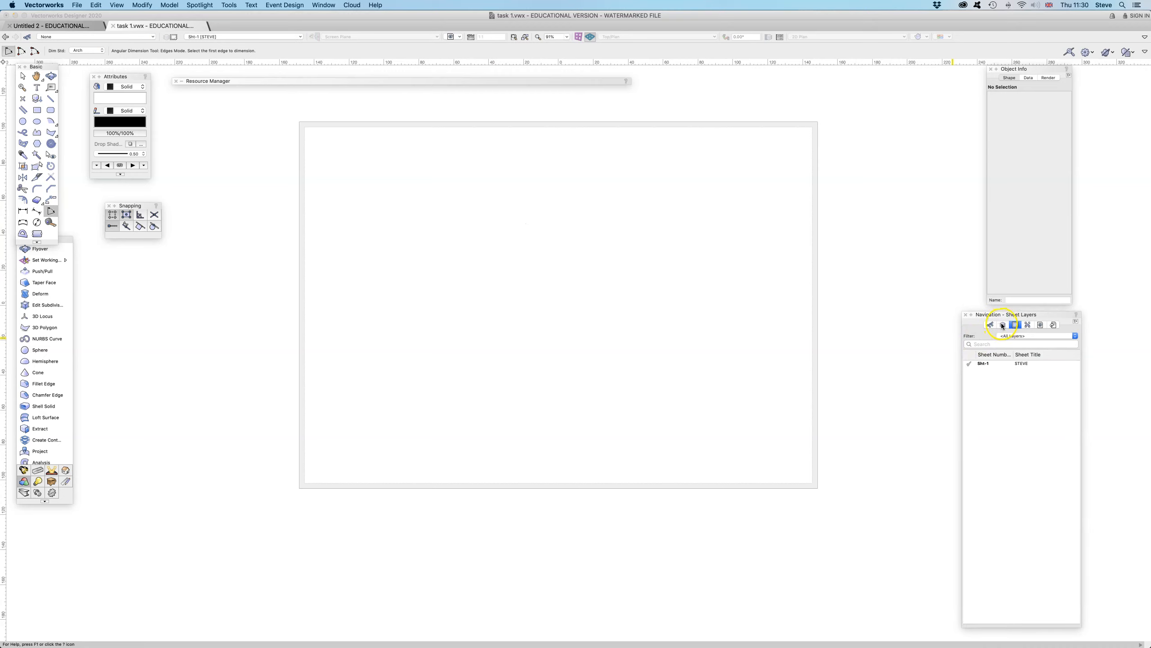
left_click(990, 325)
left_click(1003, 325)
left_click(1016, 325)
left_click(1028, 324)
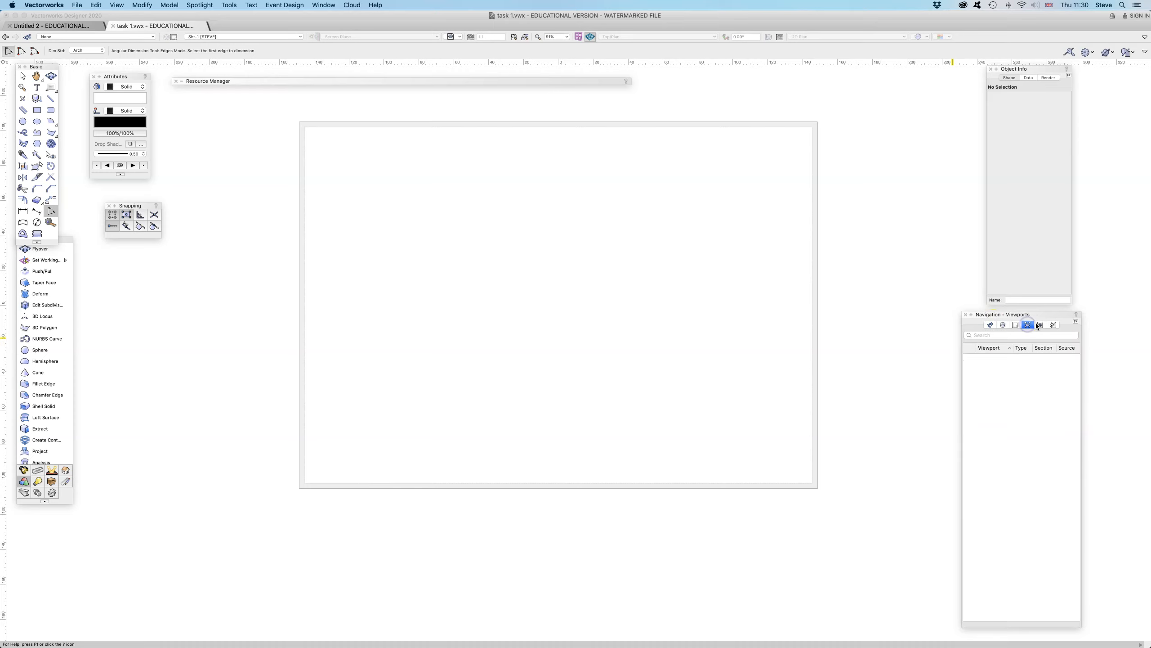
left_click(992, 324)
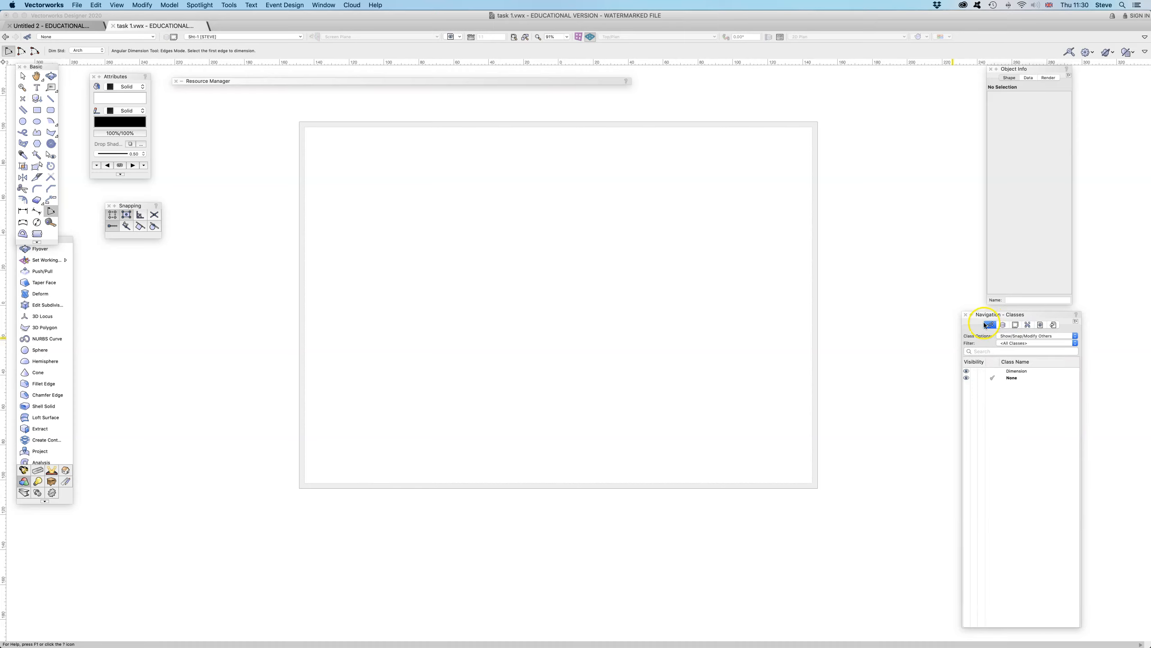
left_click(1003, 325)
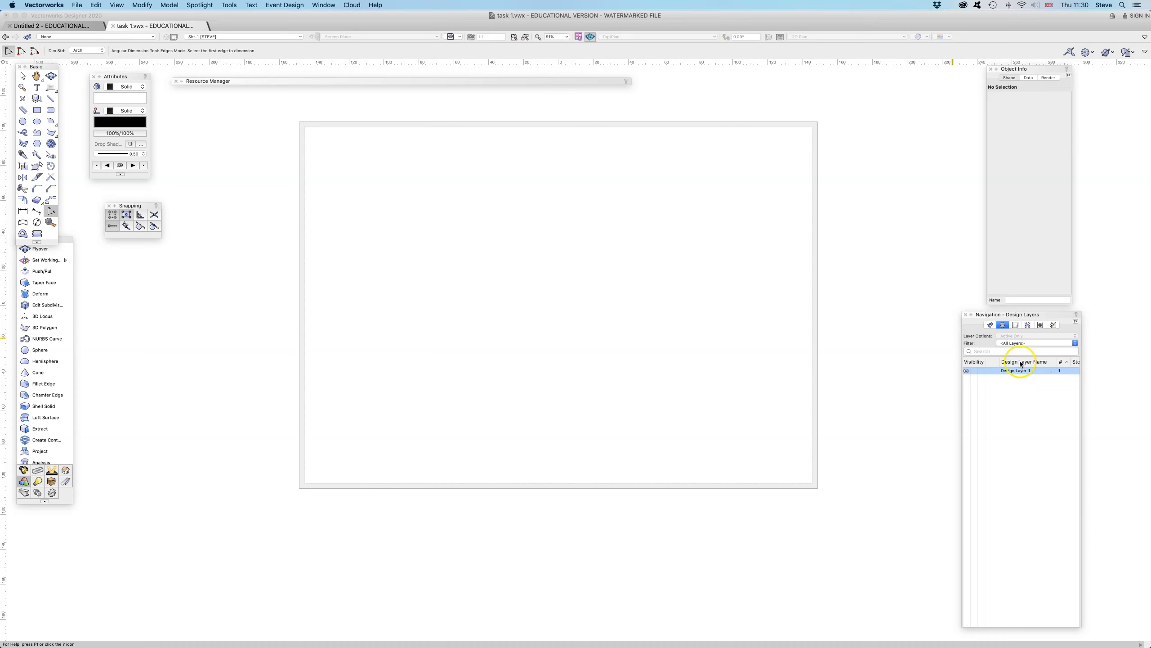
left_click(1015, 325)
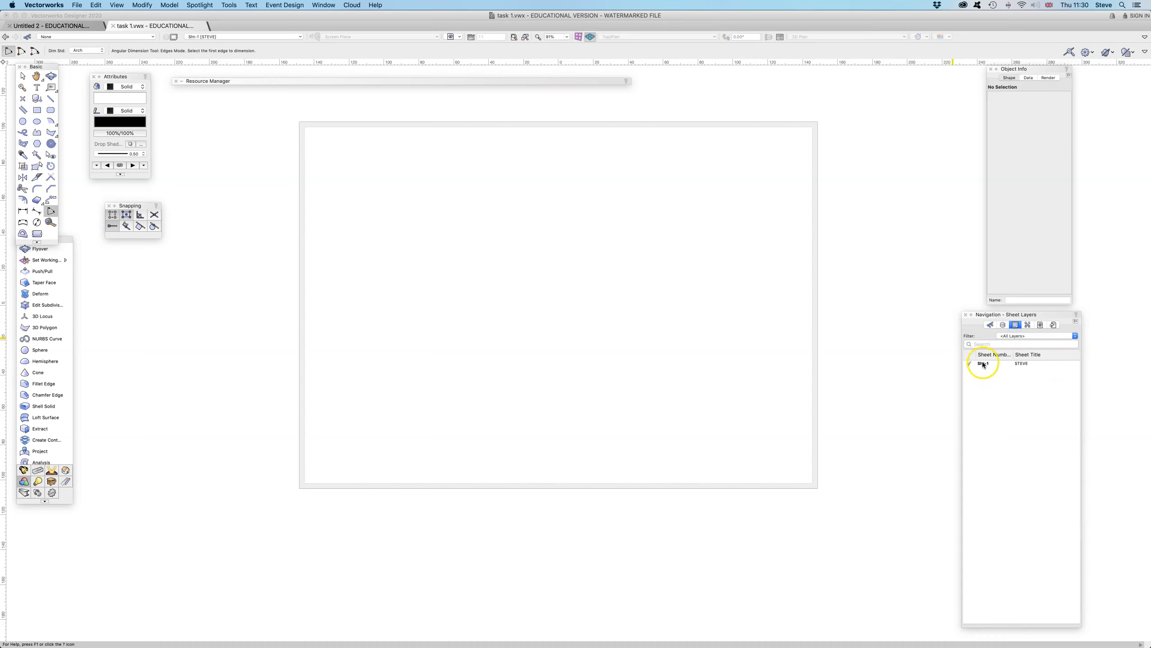
Step: Switch from the sheet to Design Layer-1, back to sheet layer Sht-1, and return to Design Layer-1
left_click(1003, 325)
double_click(1006, 370)
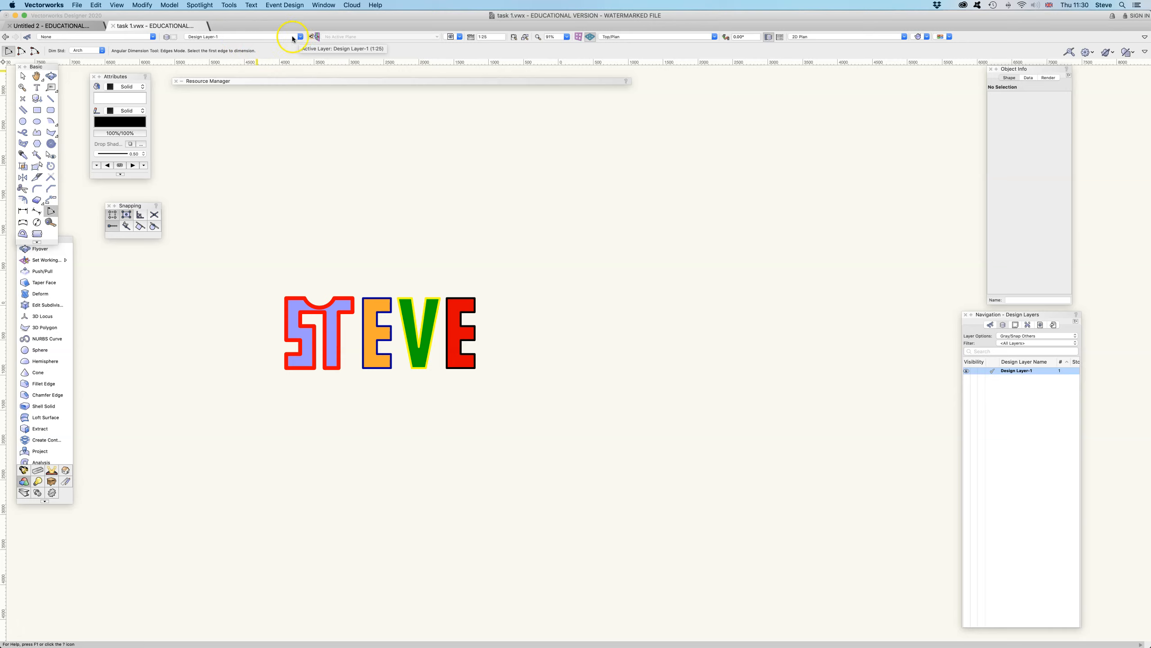
left_click(266, 37)
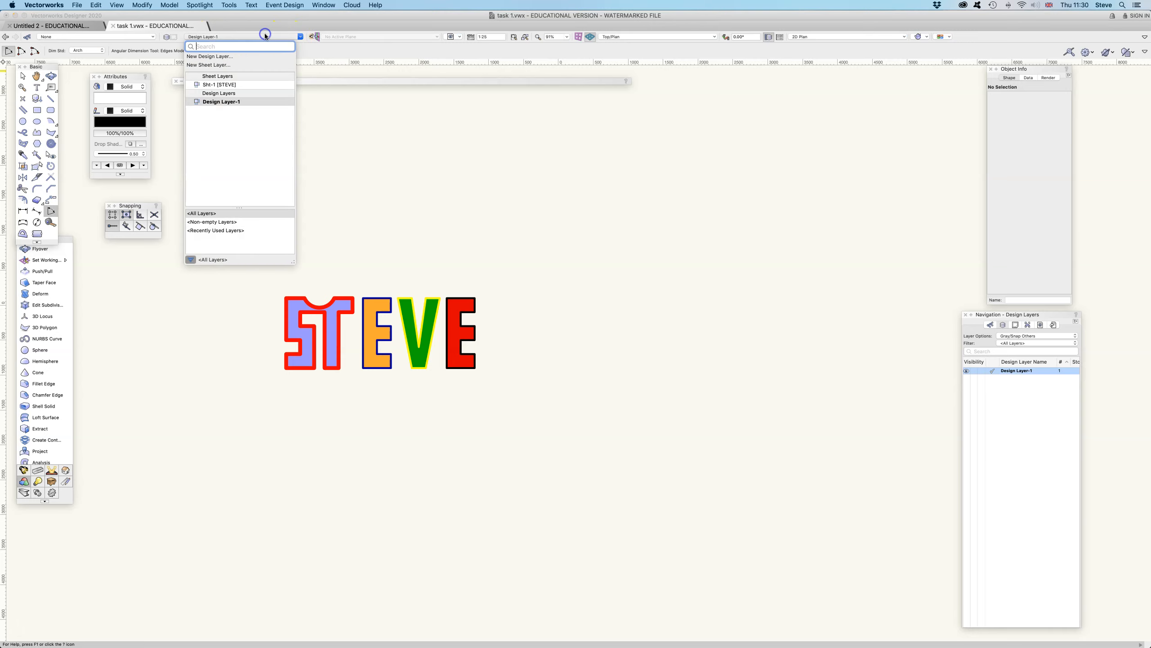
left_click(227, 85)
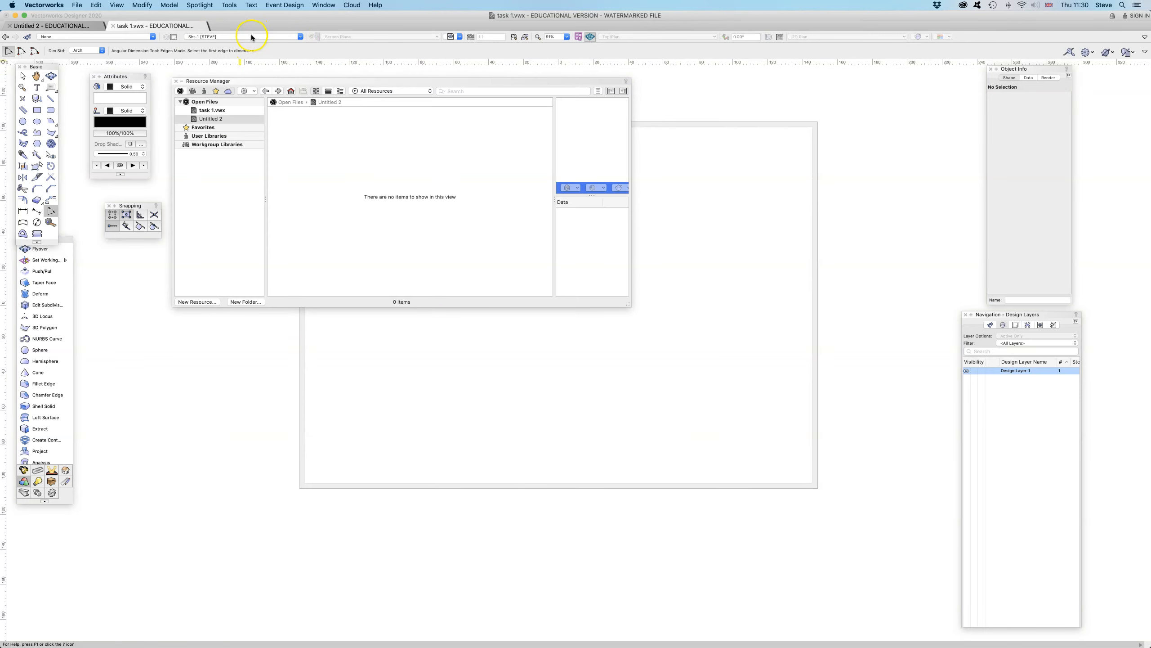
left_click(251, 37)
left_click(224, 102)
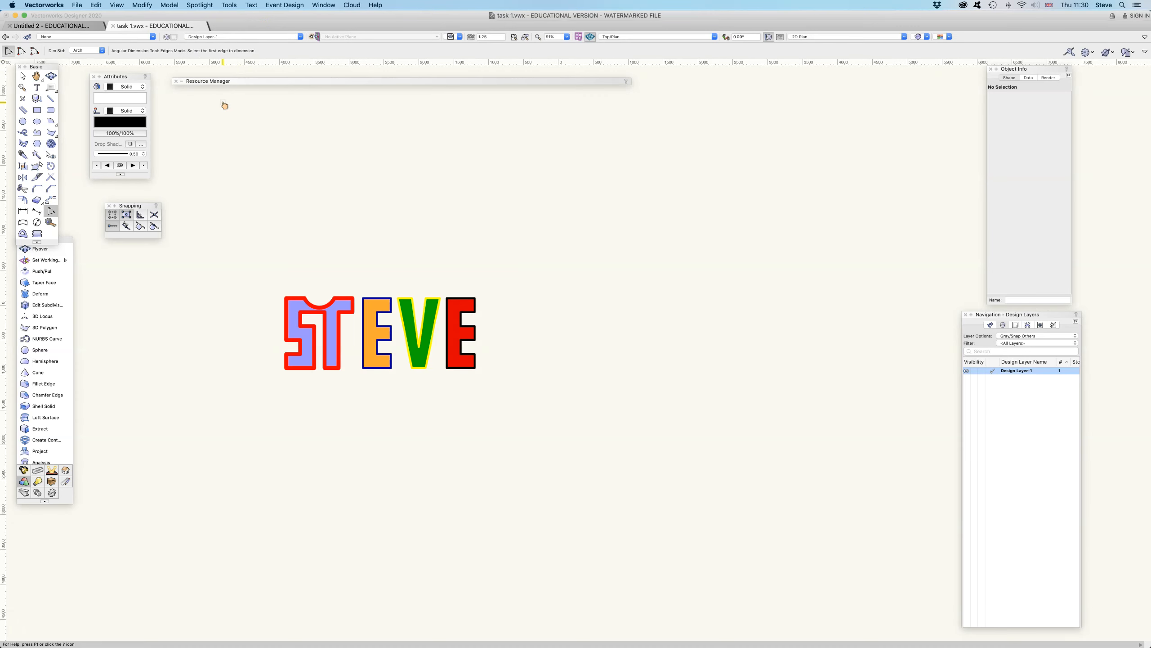
Step: Create a Top/Plan wireframe viewport of the coloured letters on sheet layer Sht-1 at 1:25, with a drawing label numbered 1
key("space")
left_click_drag(347, 224, 466, 212)
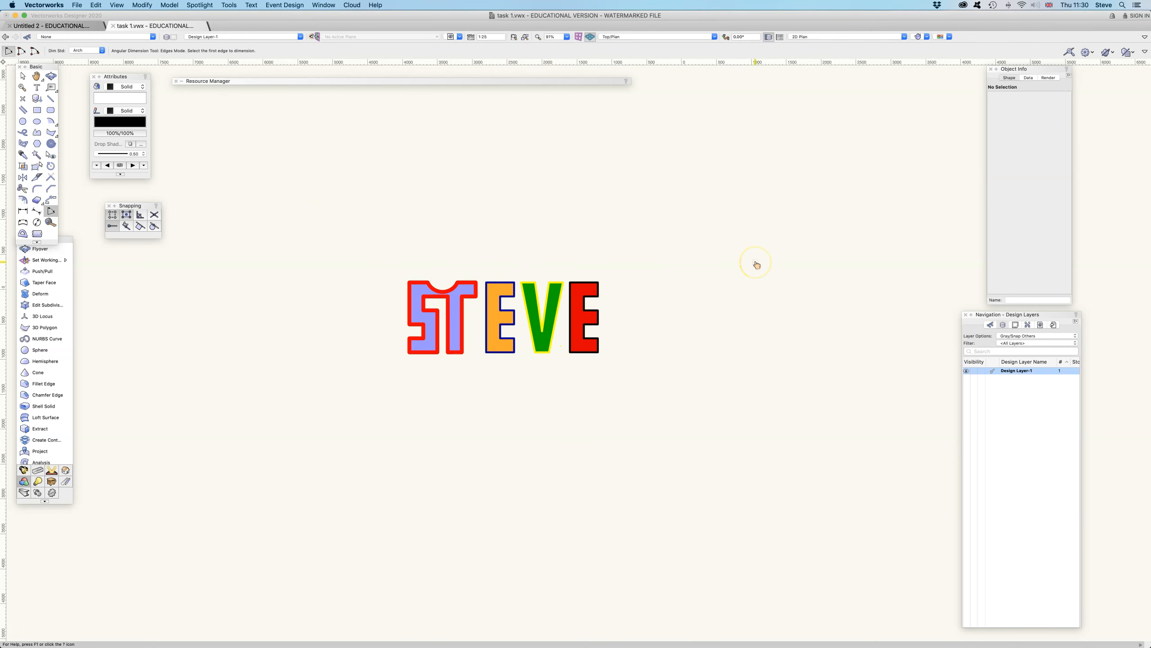
left_click(116, 6)
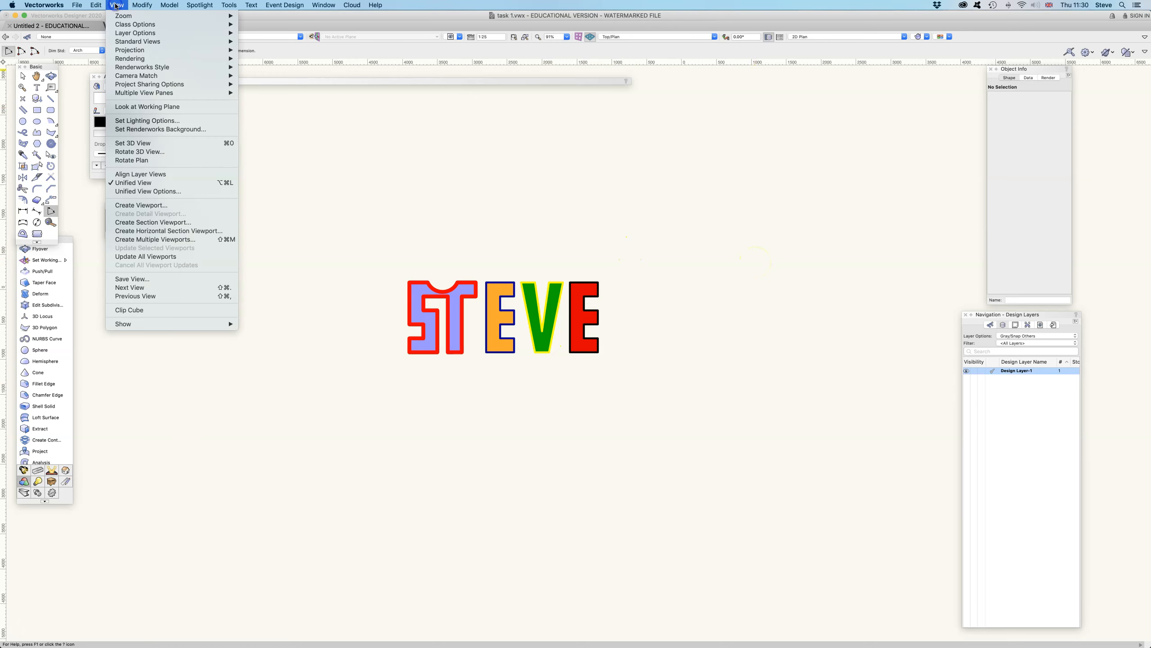
left_click(158, 206)
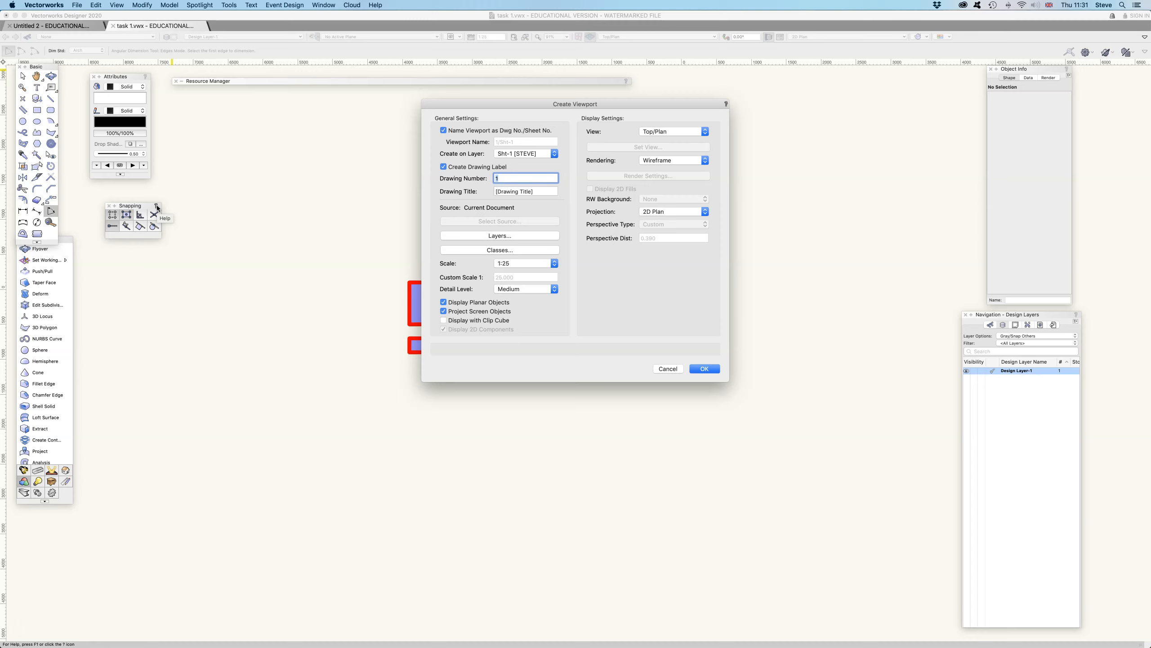
left_click(390, 224)
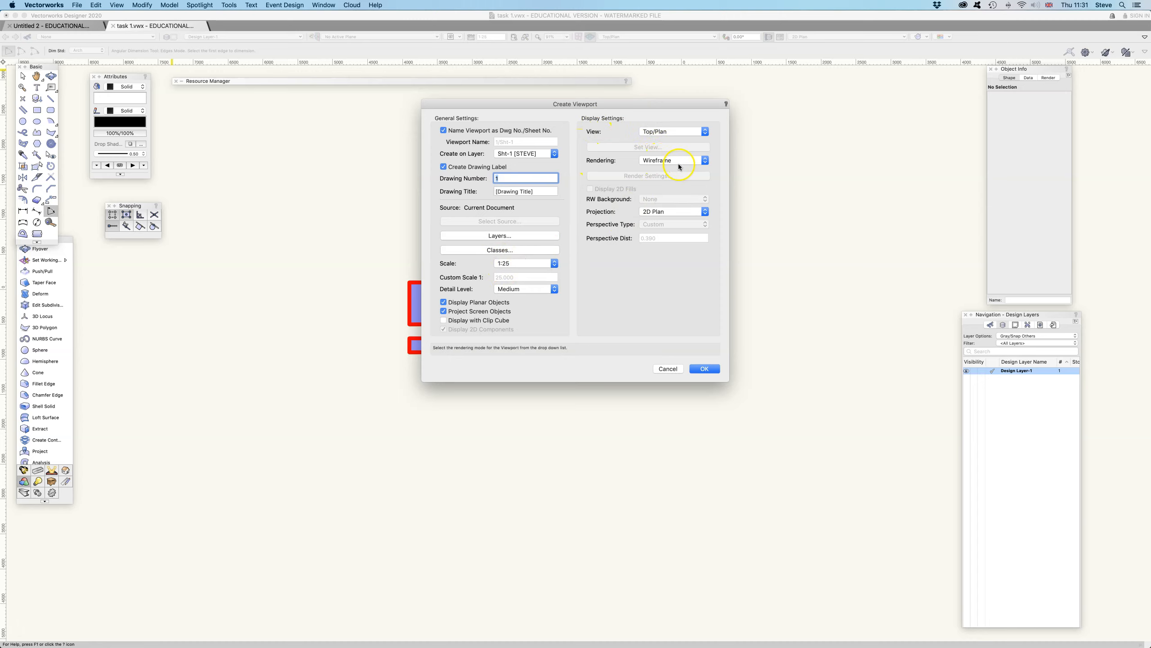
left_click(705, 369)
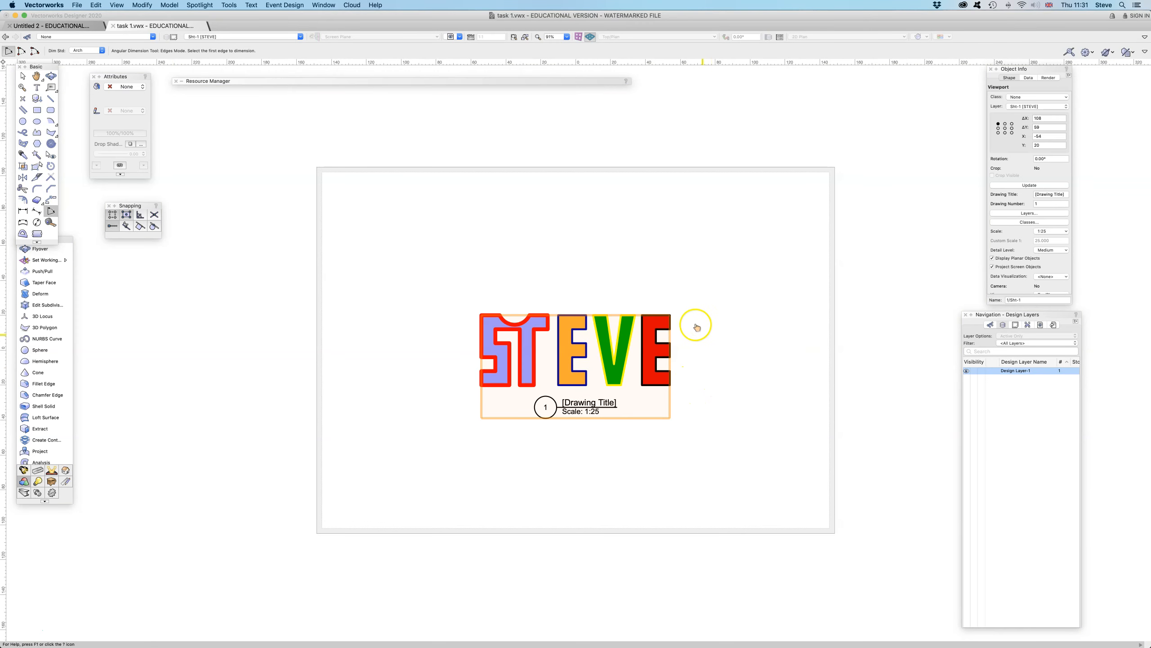
Step: Reposition the letters viewport on the sheet to about X -72, Y 48
left_click(22, 76)
left_click(503, 306)
left_click_drag(508, 323, 447, 238)
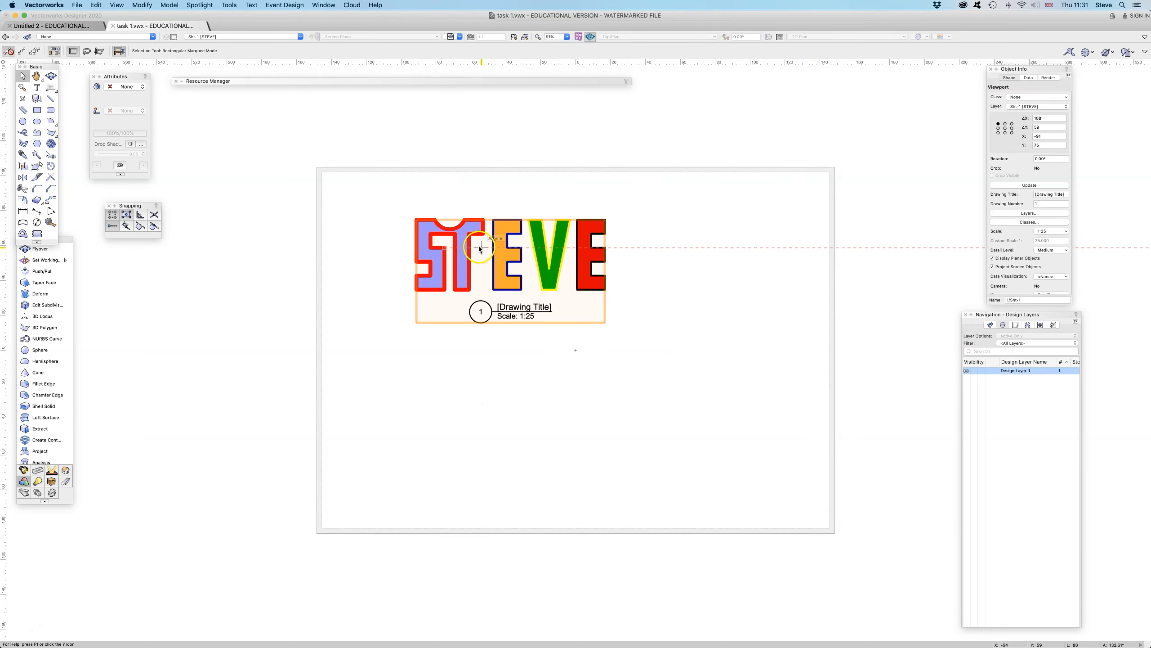
left_click(656, 249)
left_click_drag(553, 244, 588, 288)
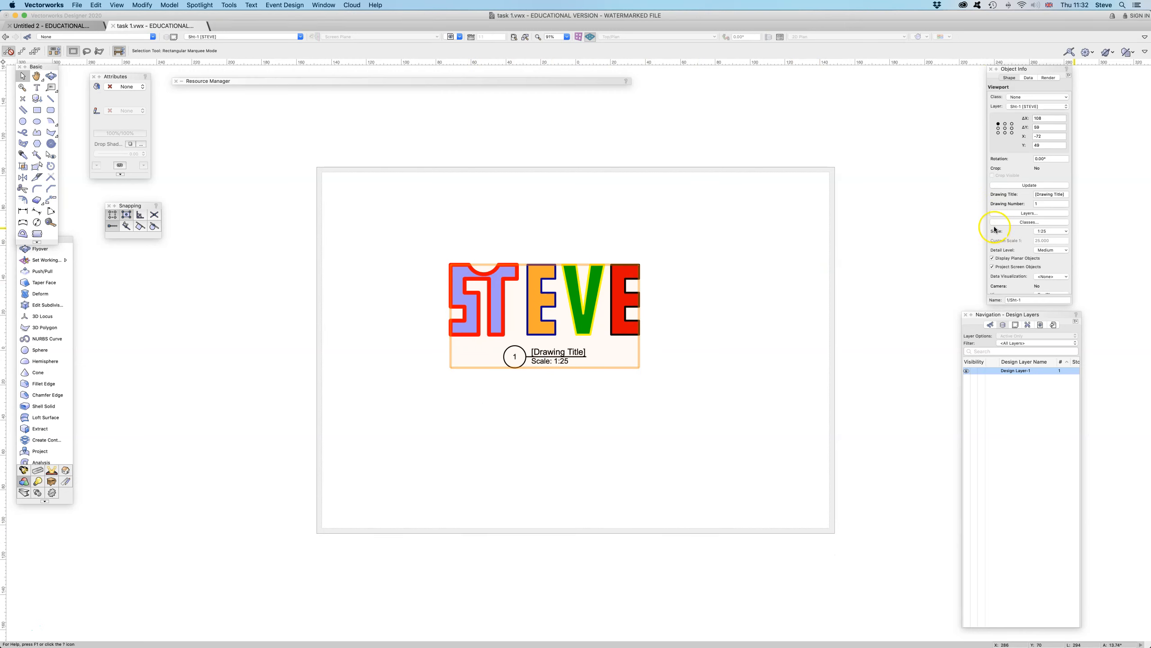
Step: Set the letters viewport's scale to 1:20 and deselect it
left_click(1050, 231)
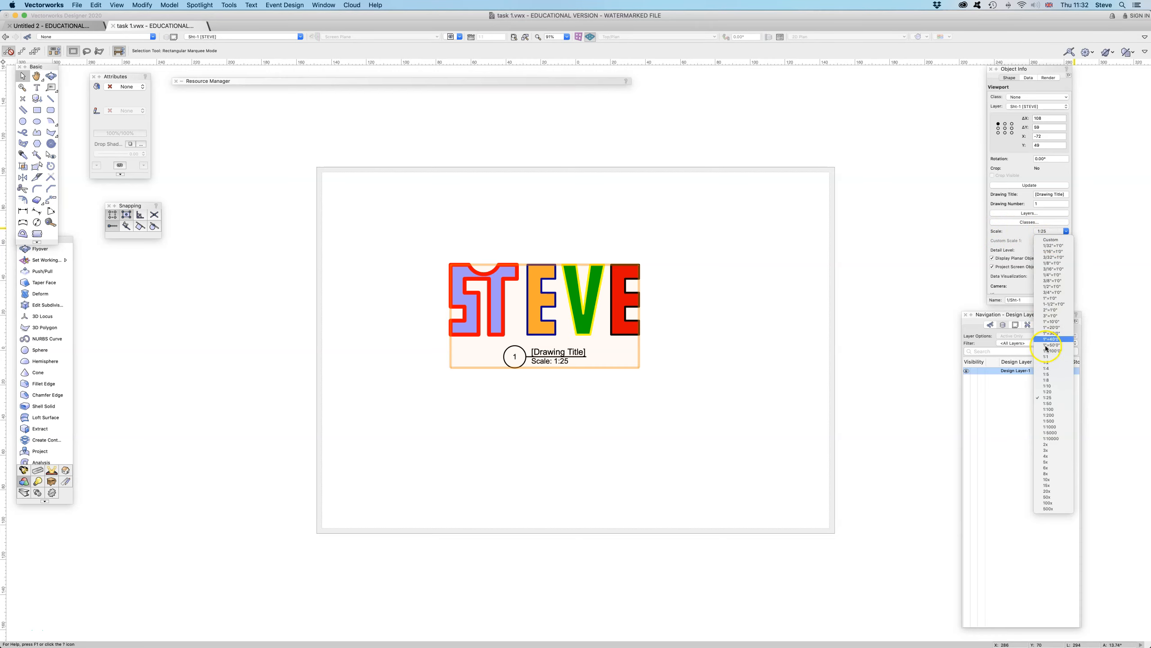
left_click(1049, 392)
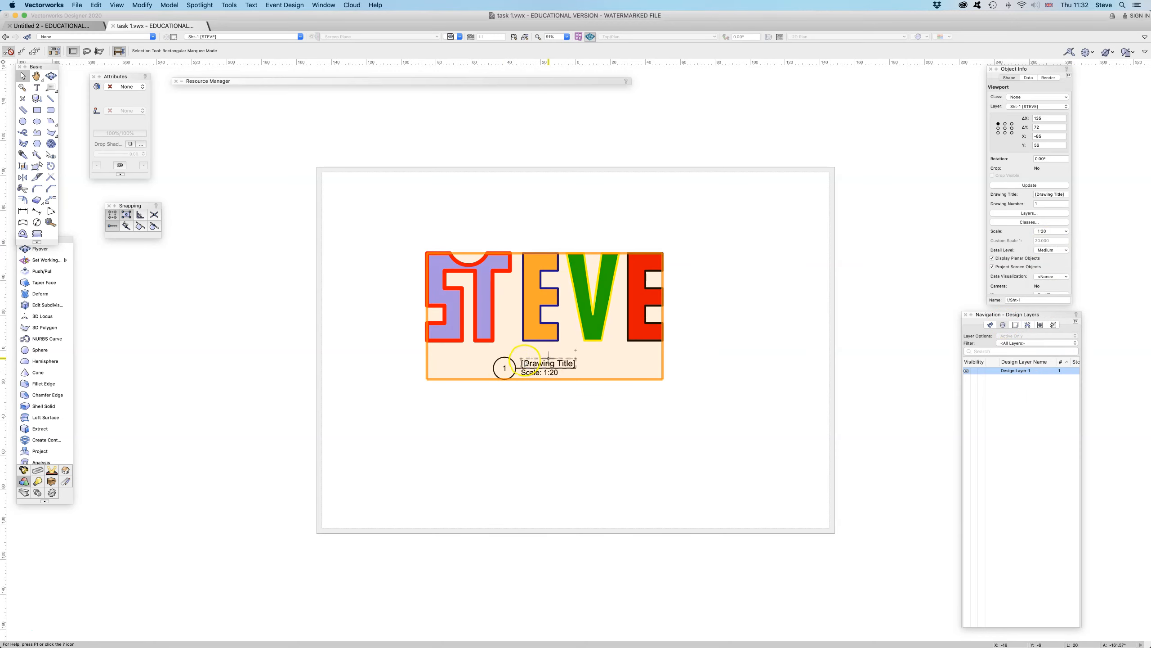
left_click(530, 391)
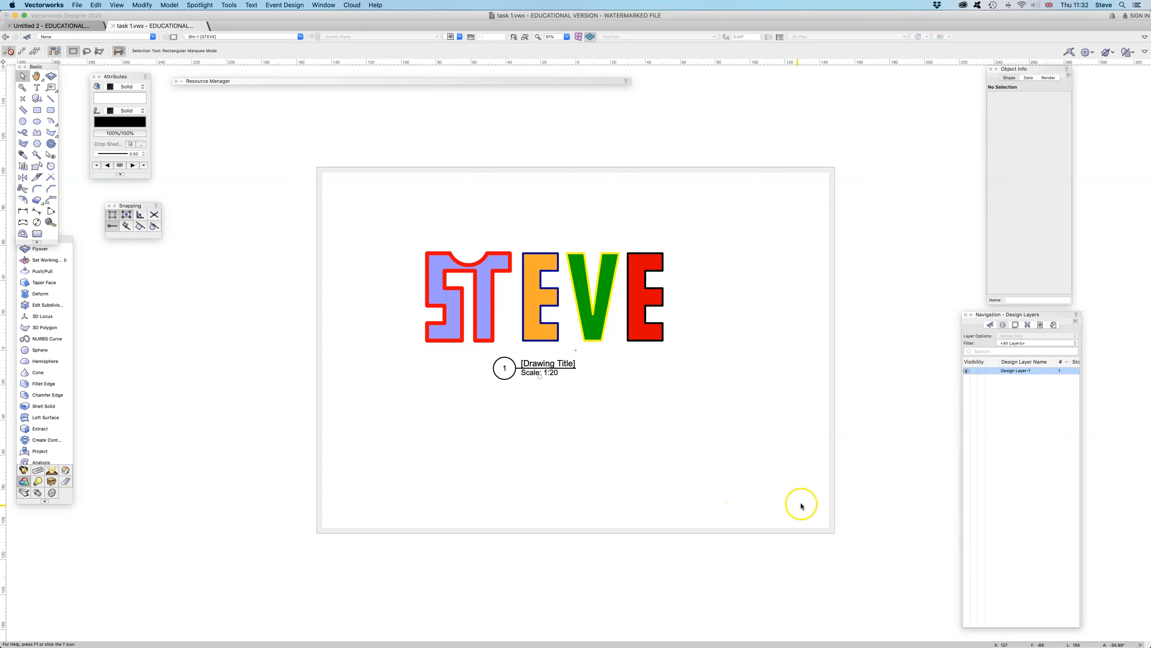
Step: Try the letters viewport at 1:10 scale and set it back to 1:20
left_click(612, 319)
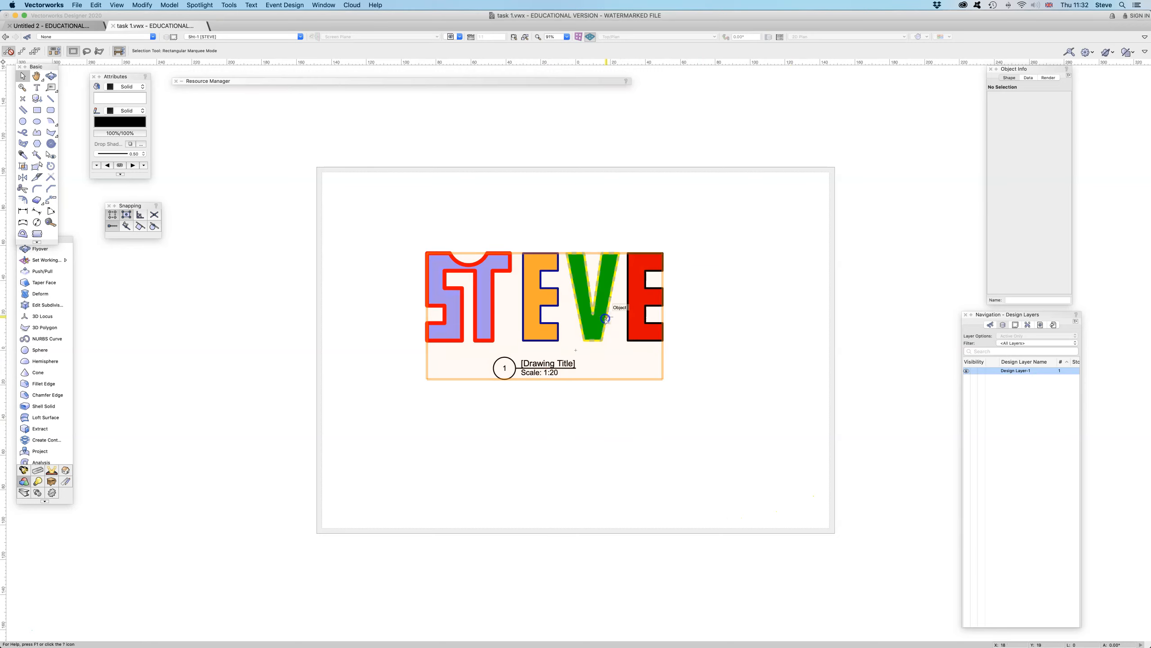
left_click(1054, 231)
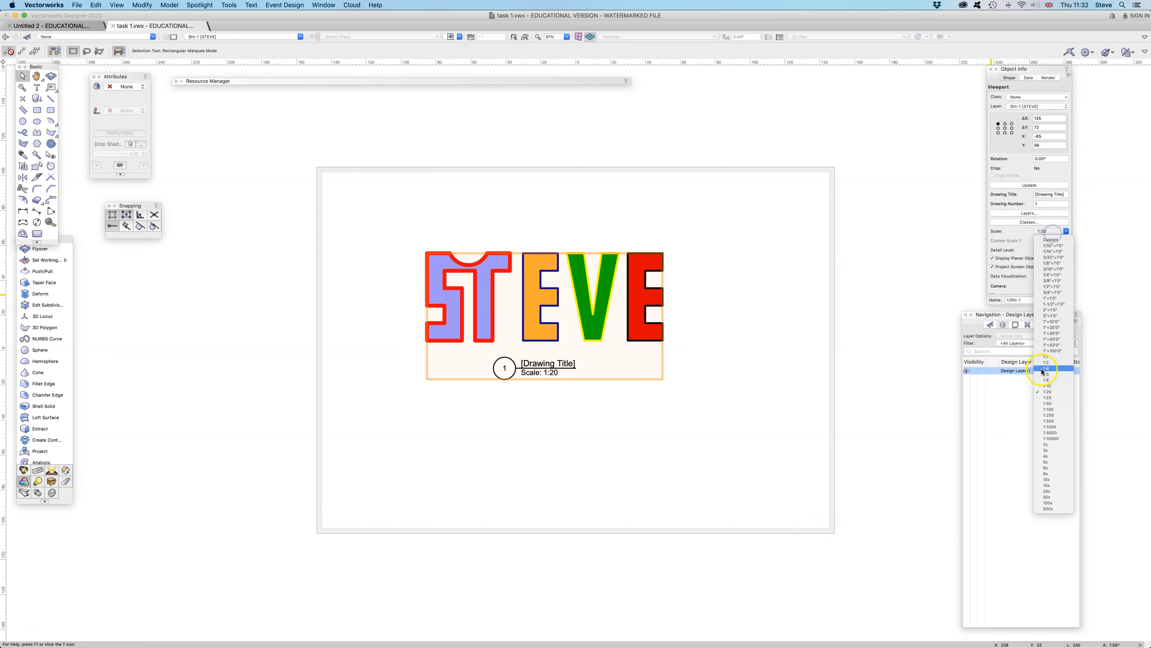
left_click(1047, 385)
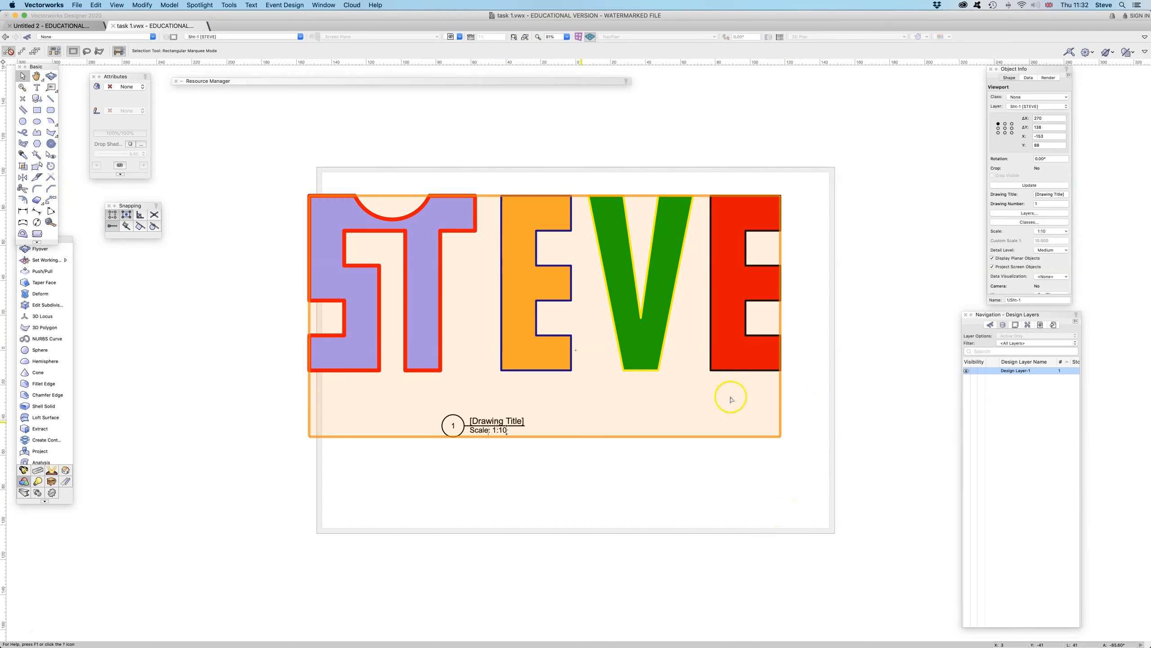
left_click(1042, 232)
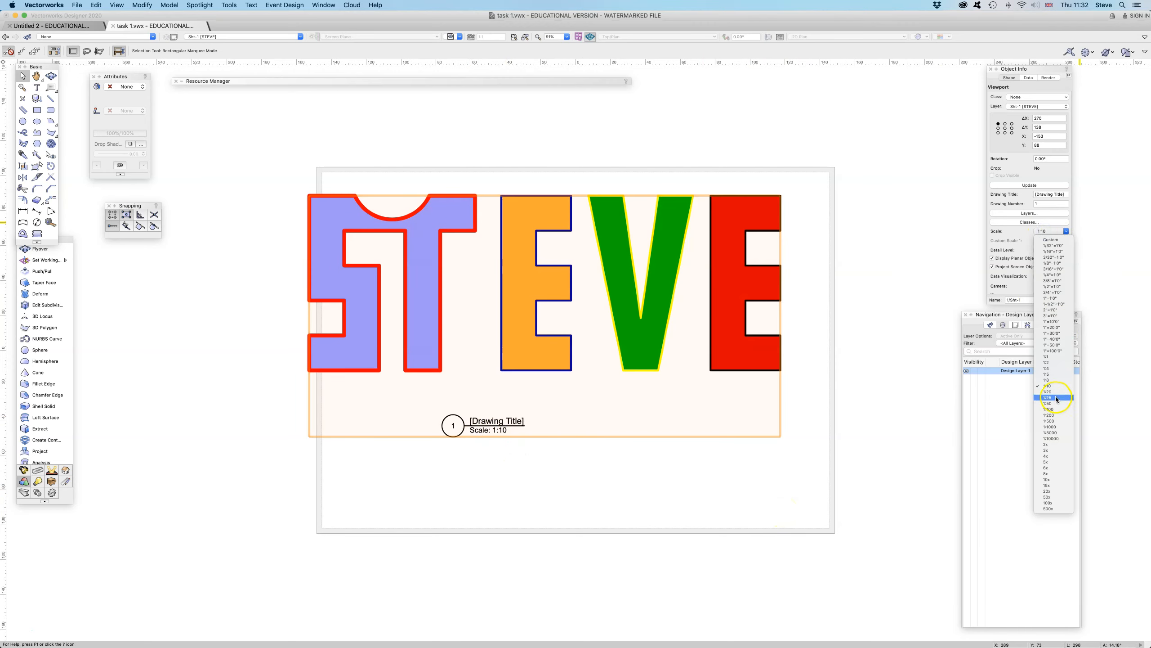
left_click(1051, 391)
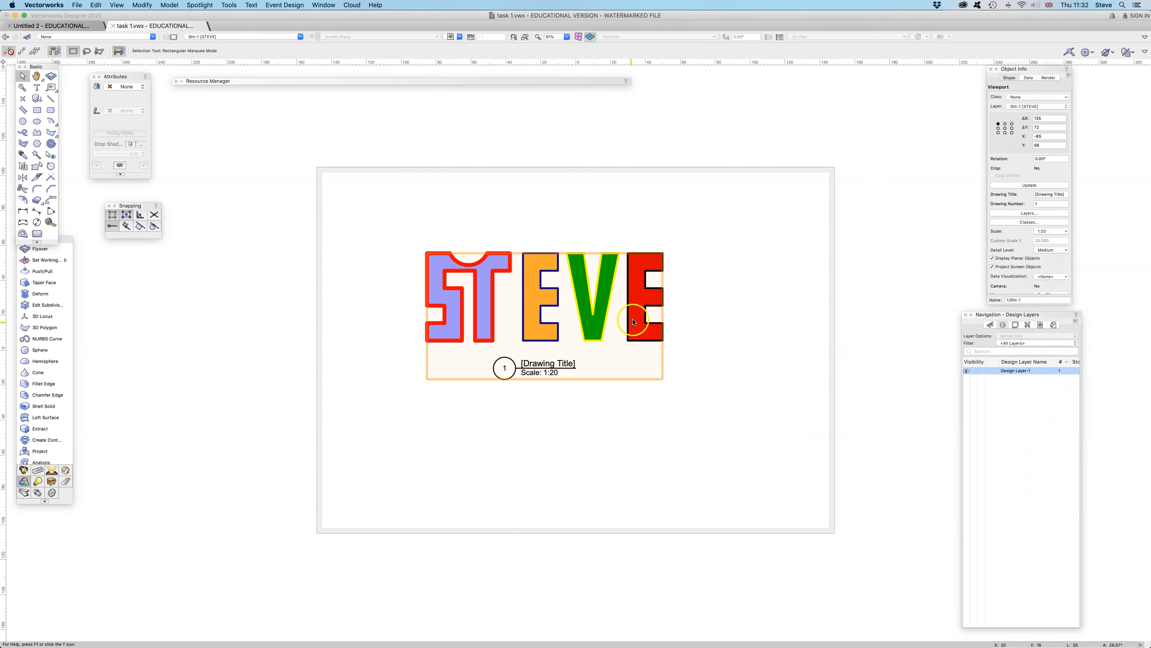
Step: Examine the letters viewport's editing options, close them without changes and deselect the viewport
double_click(528, 283)
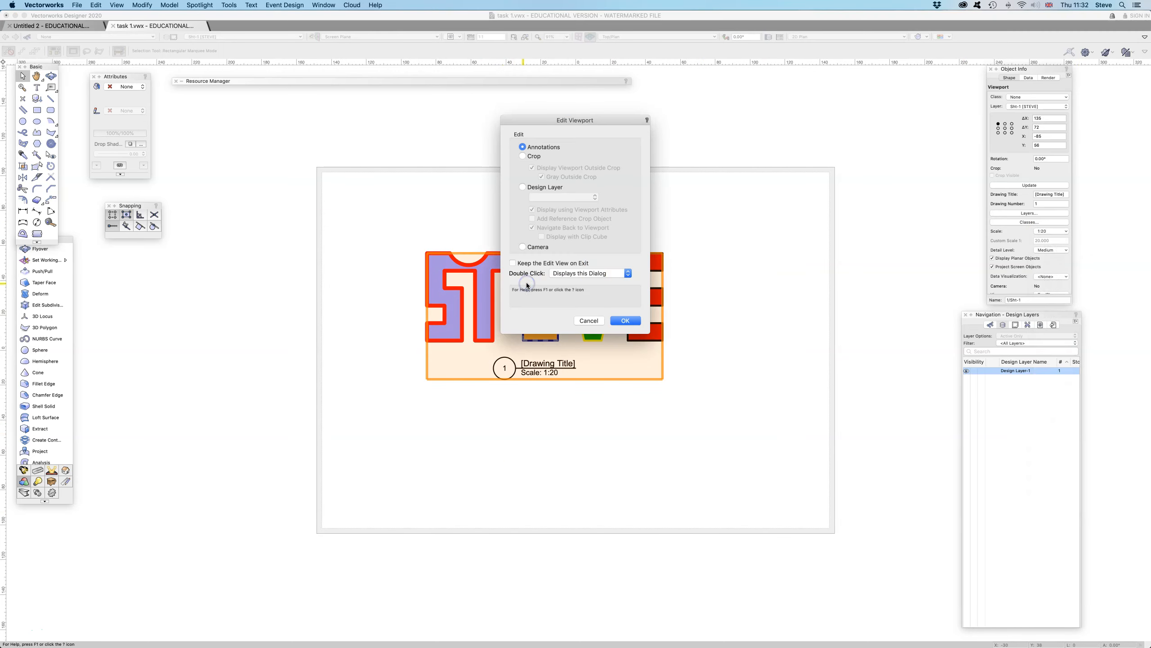
left_click(589, 321)
left_click(581, 469)
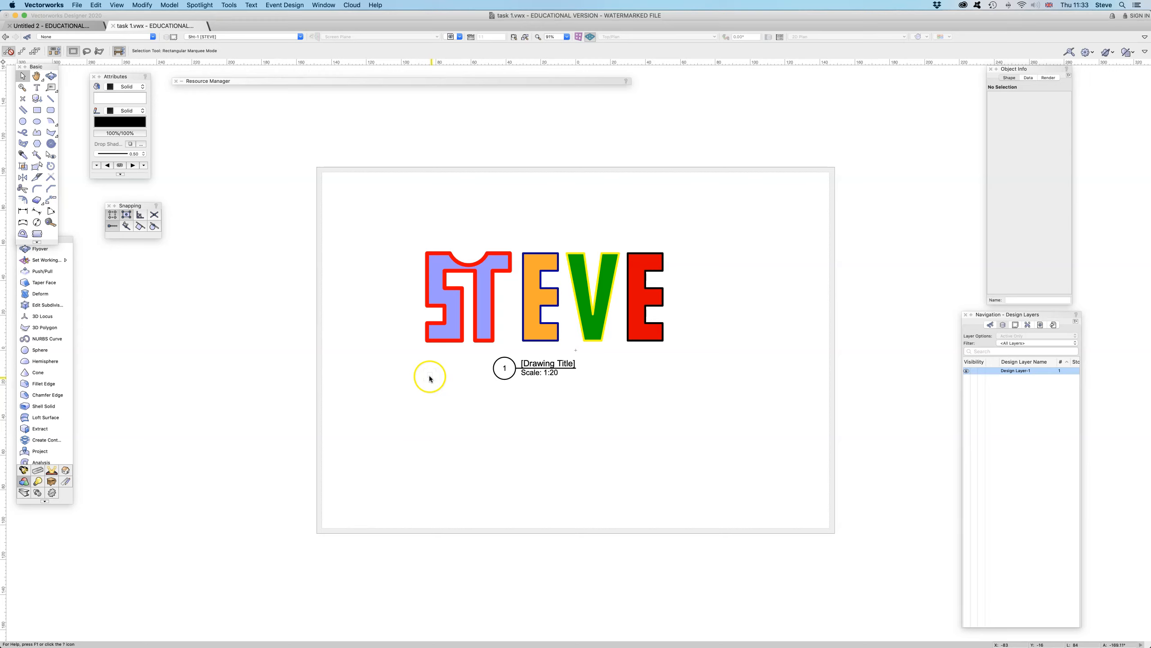
left_click(424, 362)
left_click(414, 363)
left_click(377, 348)
left_click(363, 348)
Step: Move the Tool Sets palette clear of the Basic palette and display its set of dimensioning and annotation tools
left_click_drag(64, 238, 71, 298)
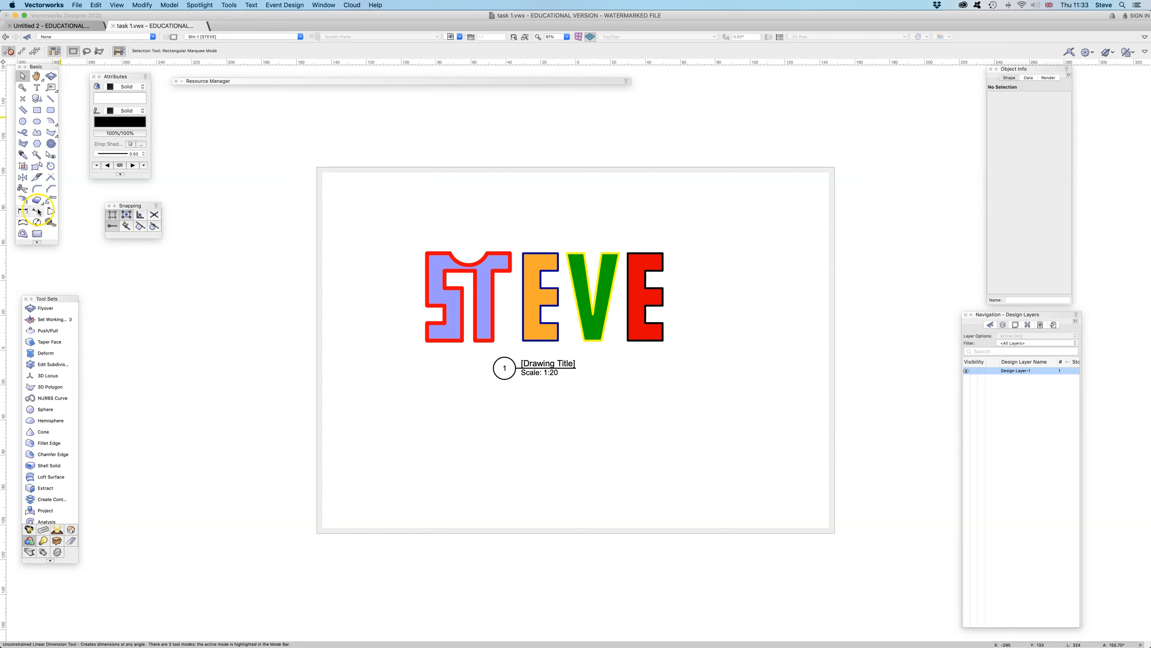
left_click(71, 541)
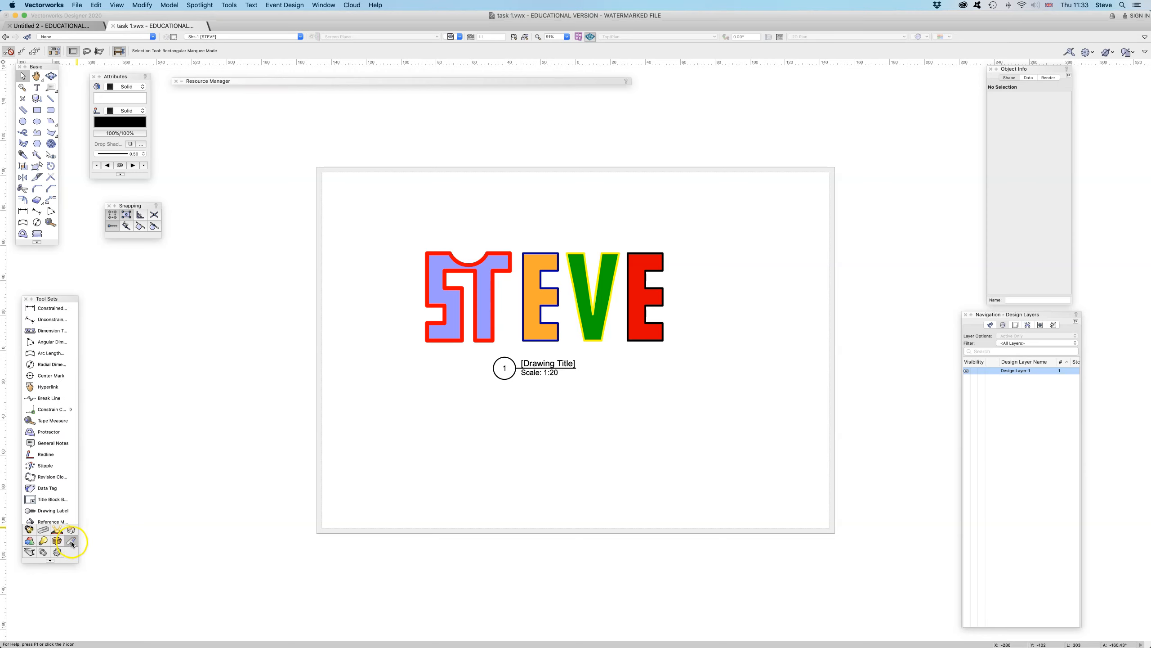
left_click(47, 308)
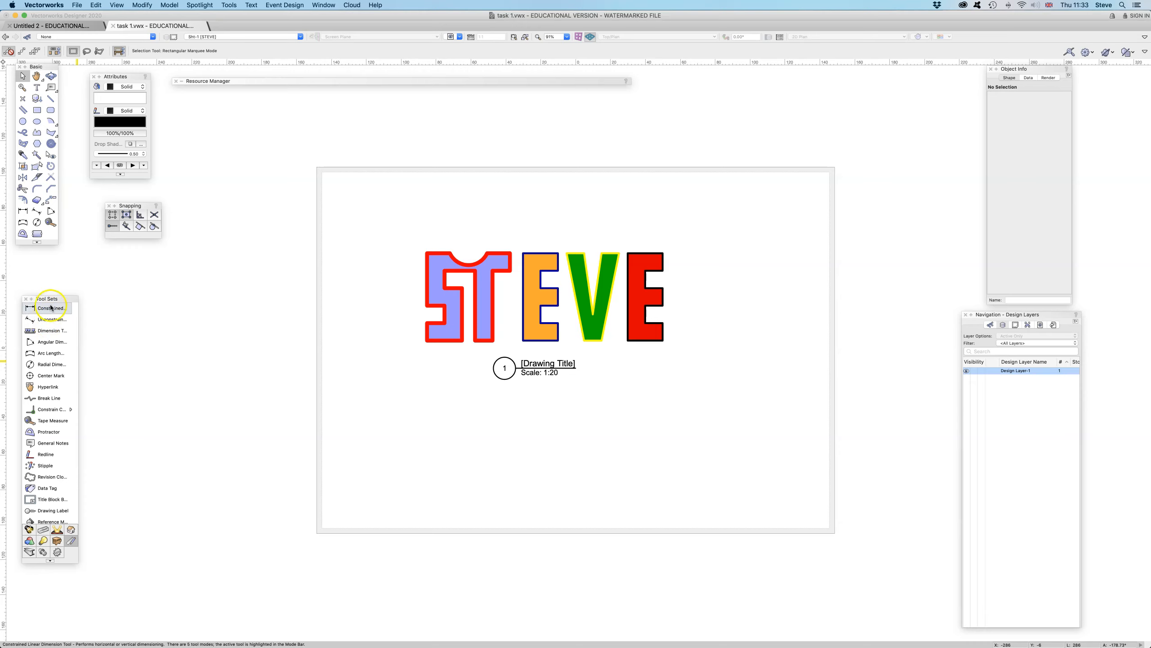
left_click(44, 341)
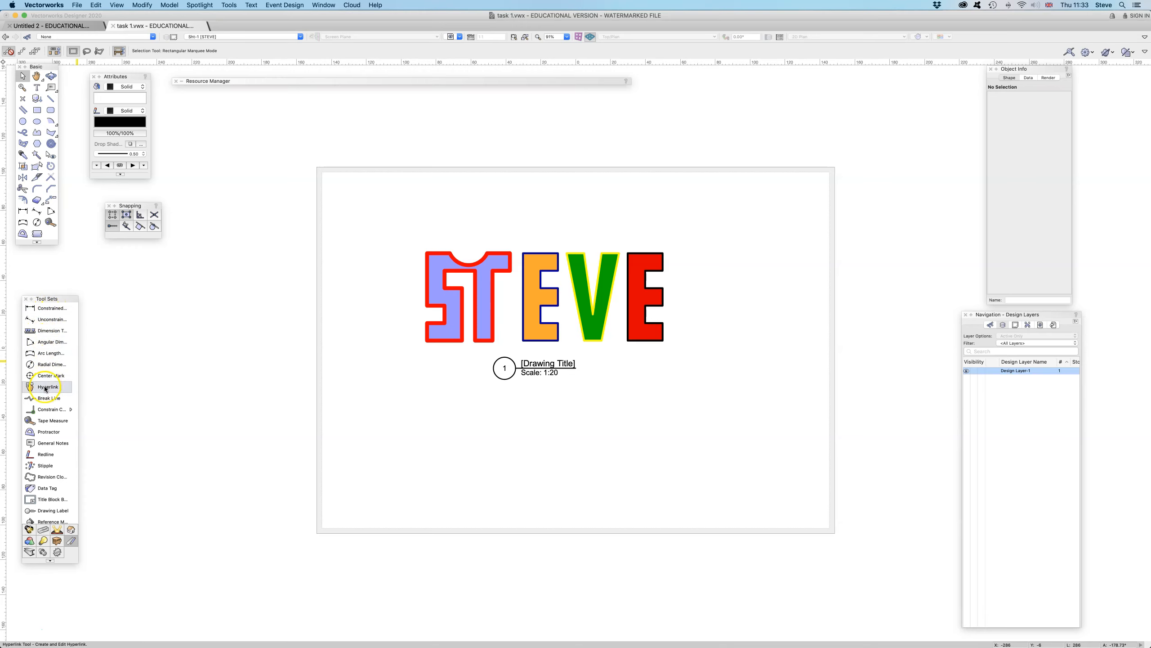
left_click(47, 211)
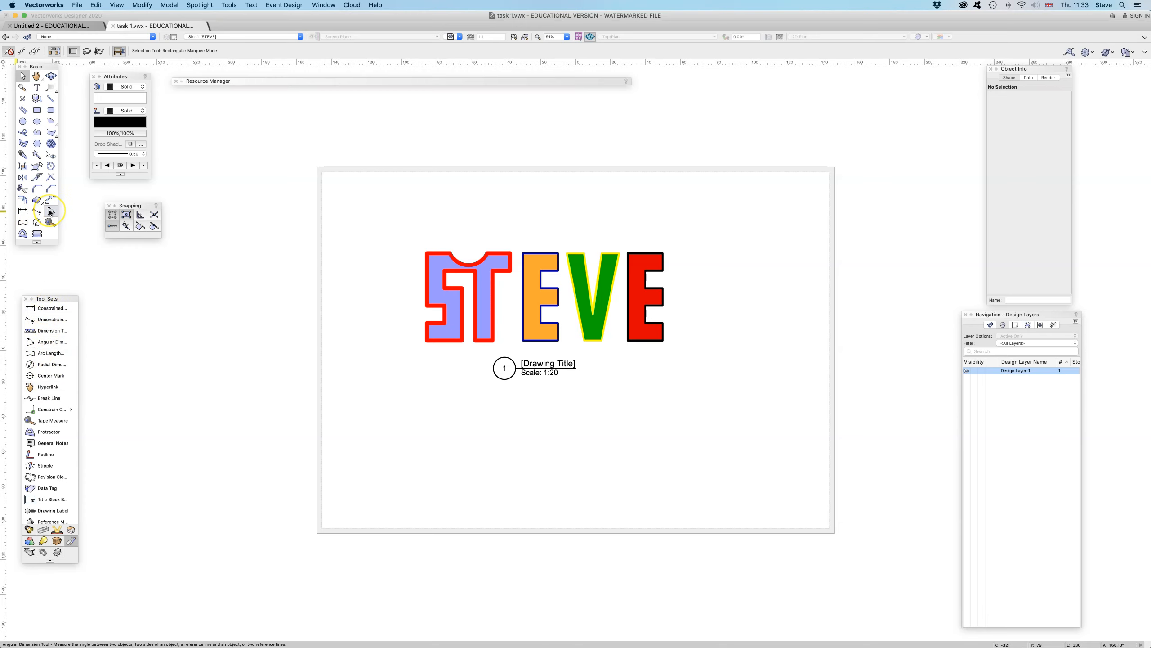
Step: Try a vertical Constrained Linear Dimension of the letter S's height directly on the sheet layer, and delete it
left_click(24, 212)
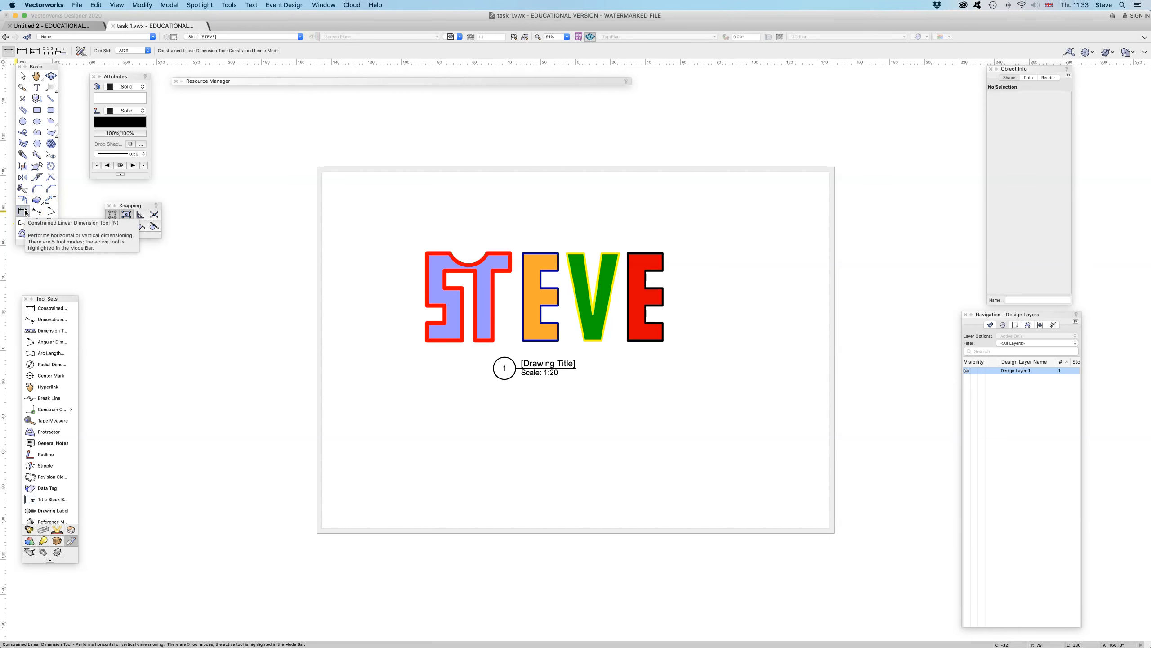
left_click(426, 252)
left_click(425, 341)
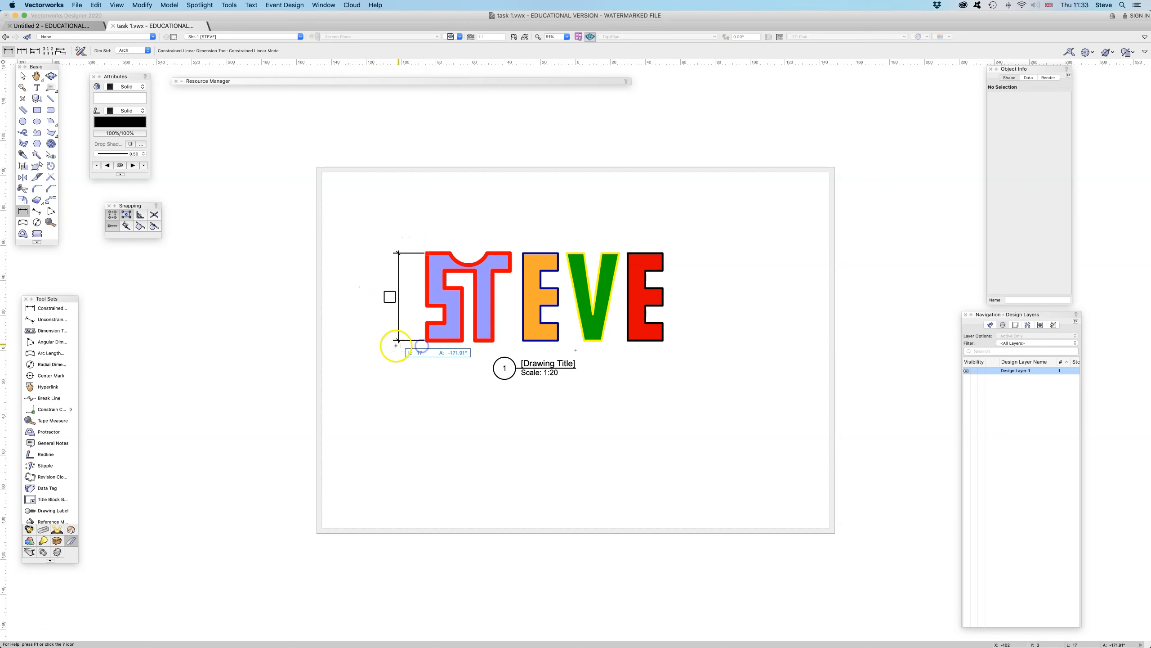
left_click(392, 342)
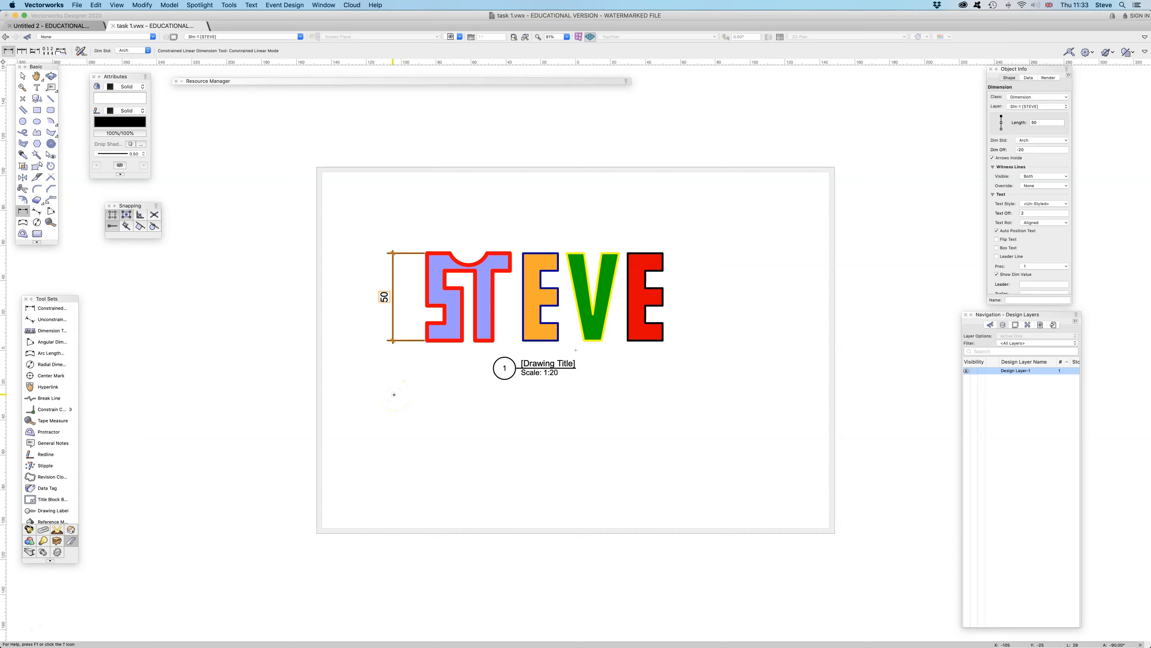
key("BackSpace")
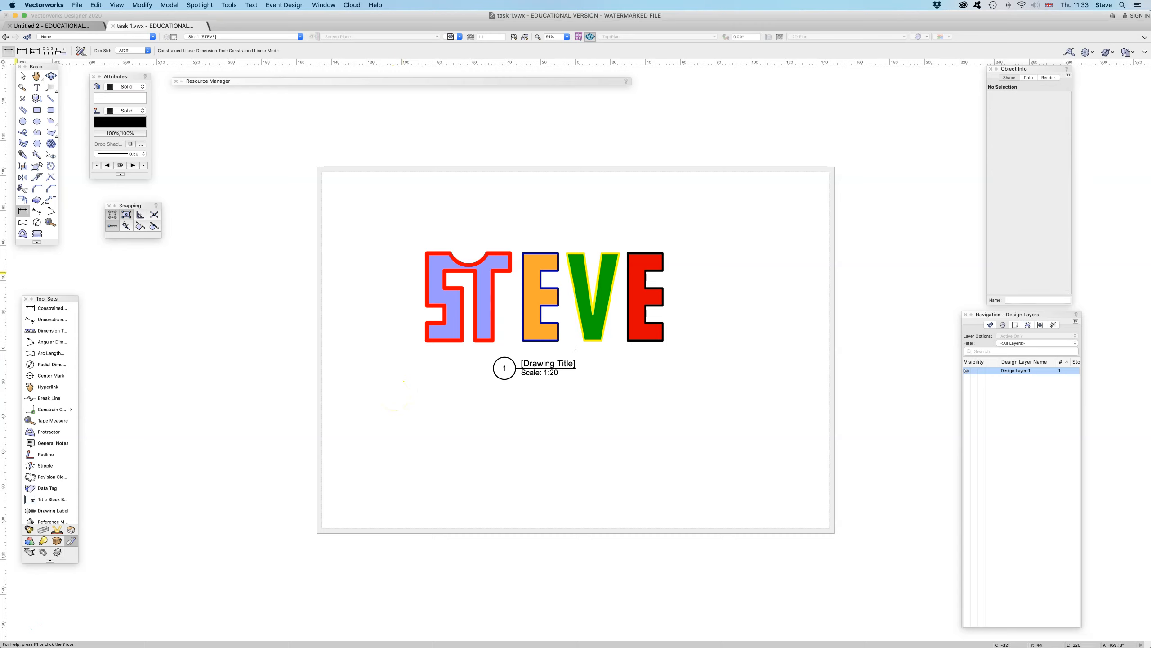
Step: Open the letters viewport's annotations for editing
left_click(25, 76)
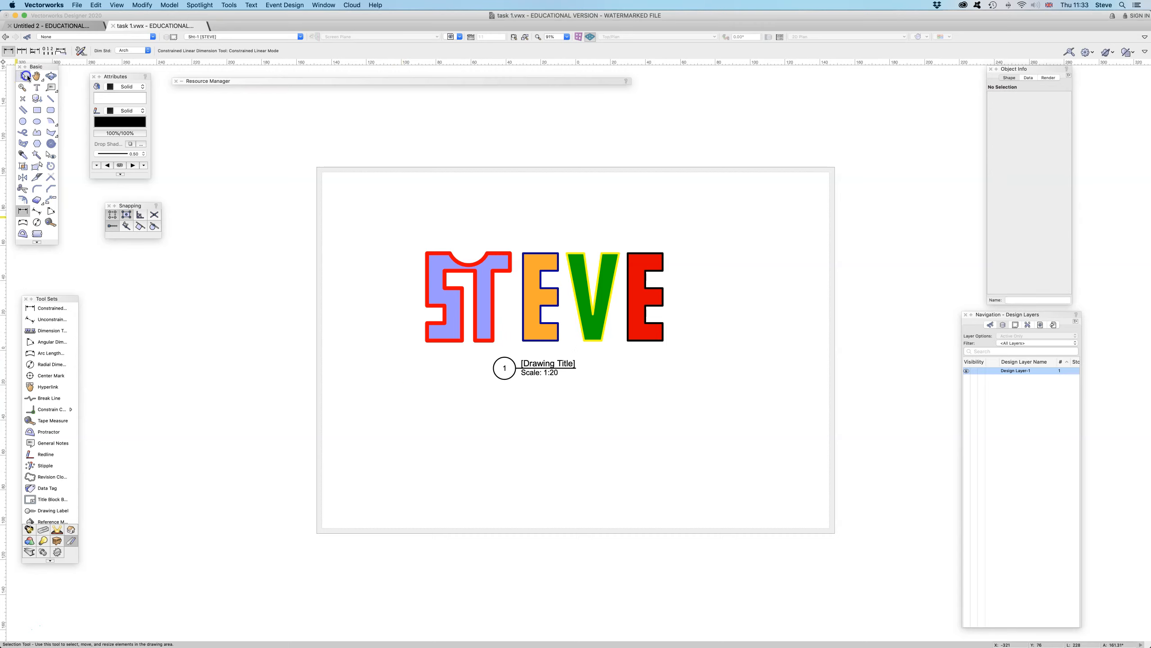
double_click(466, 266)
left_click(536, 147)
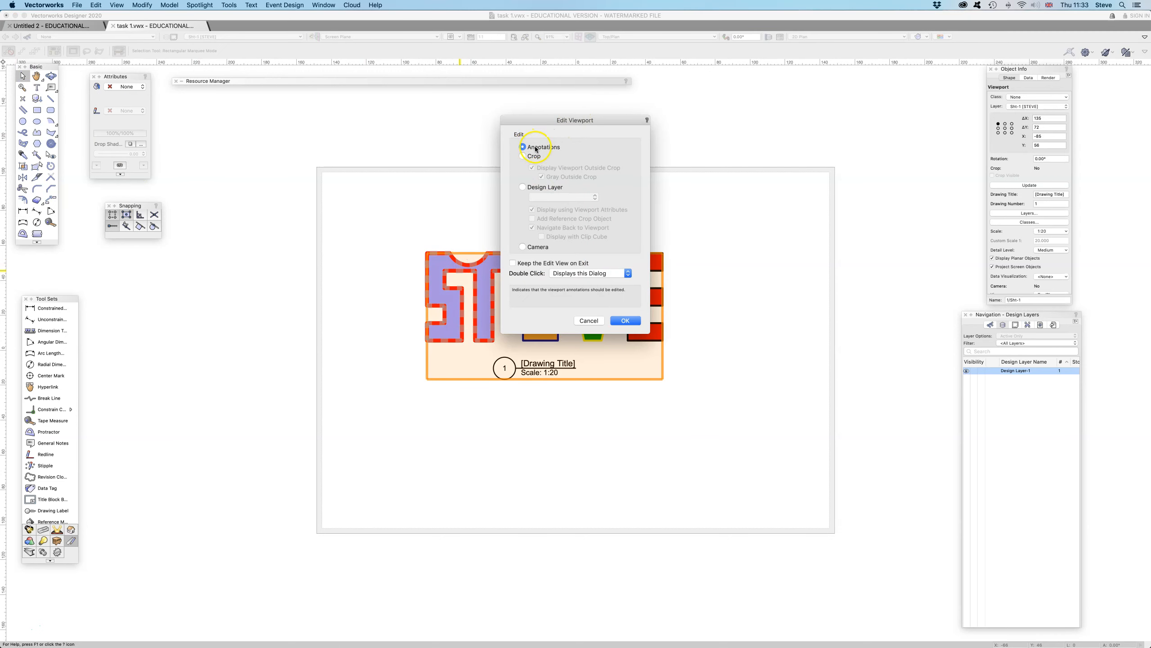
left_click(626, 321)
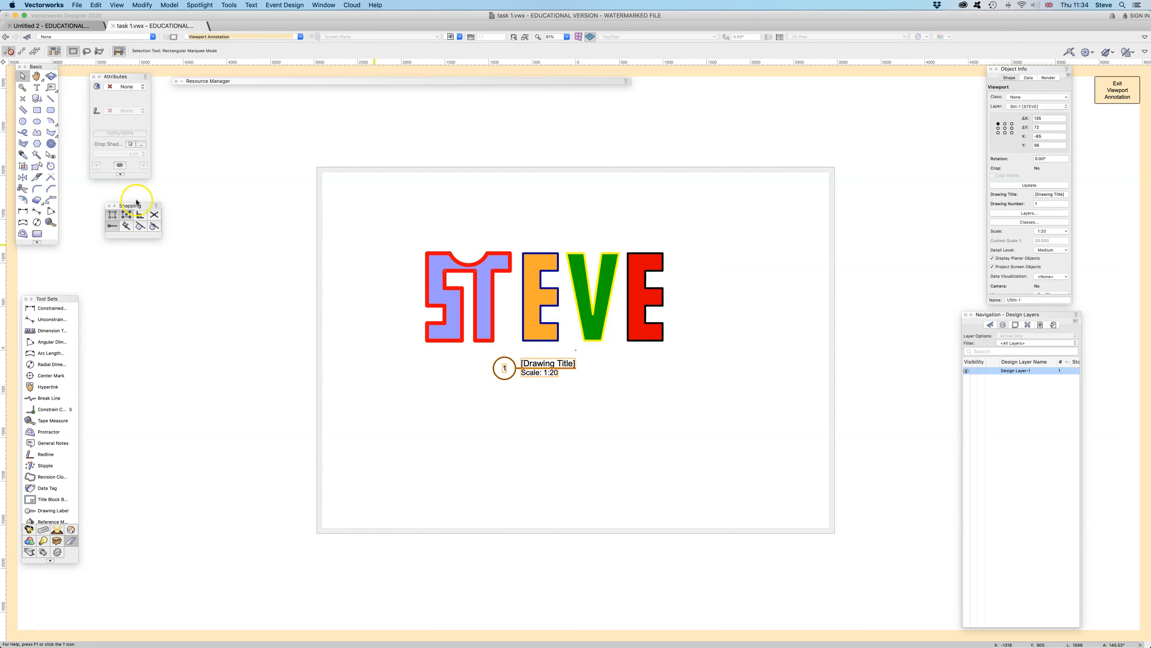
Step: Add a vertical Constrained Linear Dimension of the letter S's full height, placed to the left of the letter
left_click(22, 211)
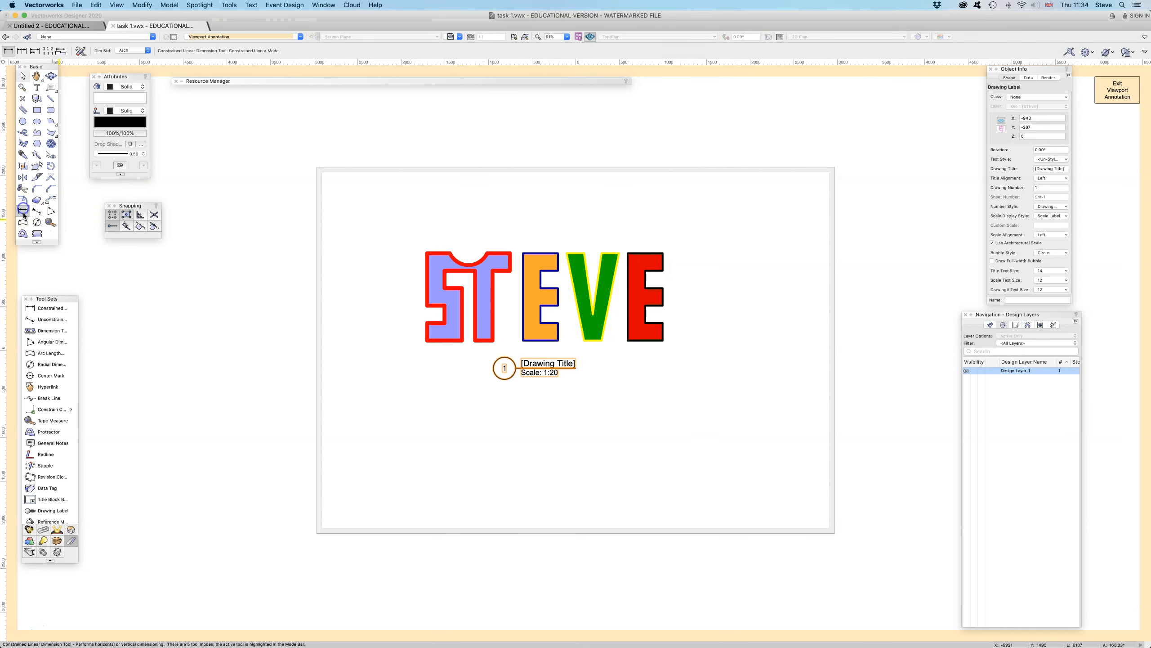
left_click(421, 252)
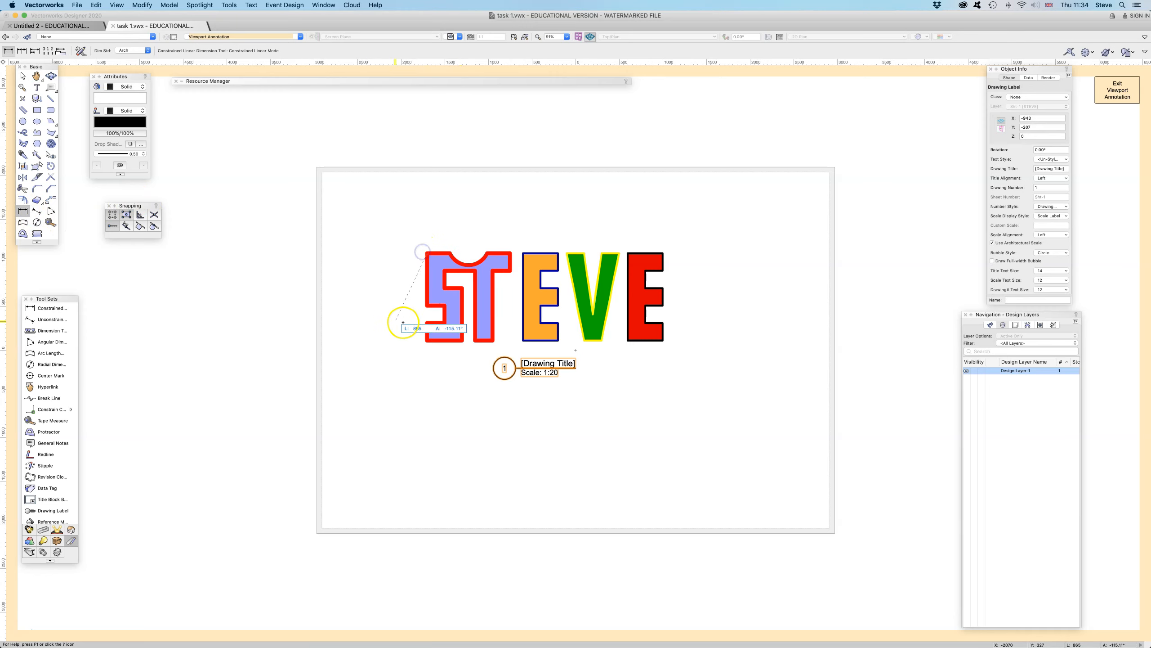
left_click(422, 340)
left_click(401, 340)
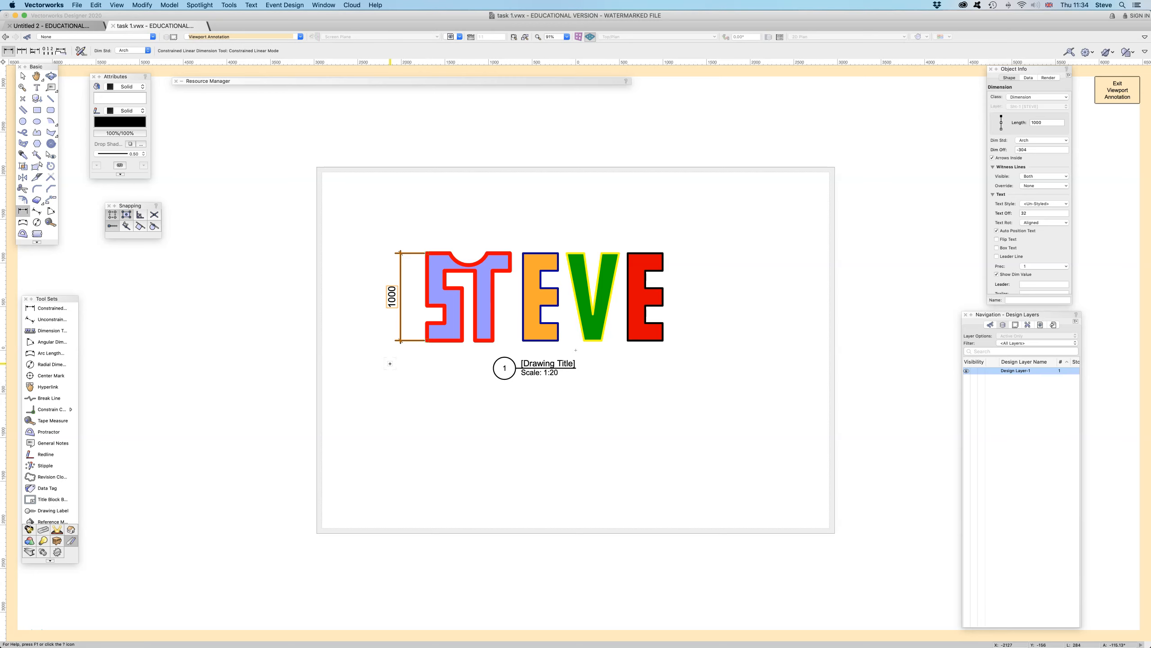
left_click(22, 75)
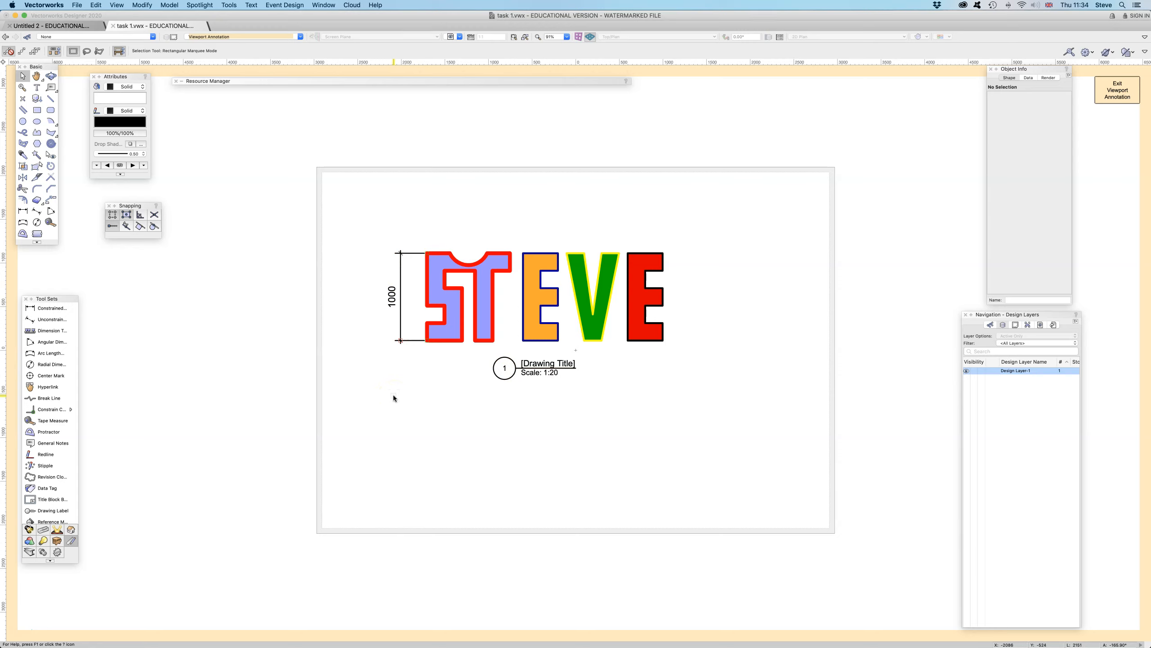
Step: Set the vertical height dimension's line thickness to 0.05
left_click(399, 313)
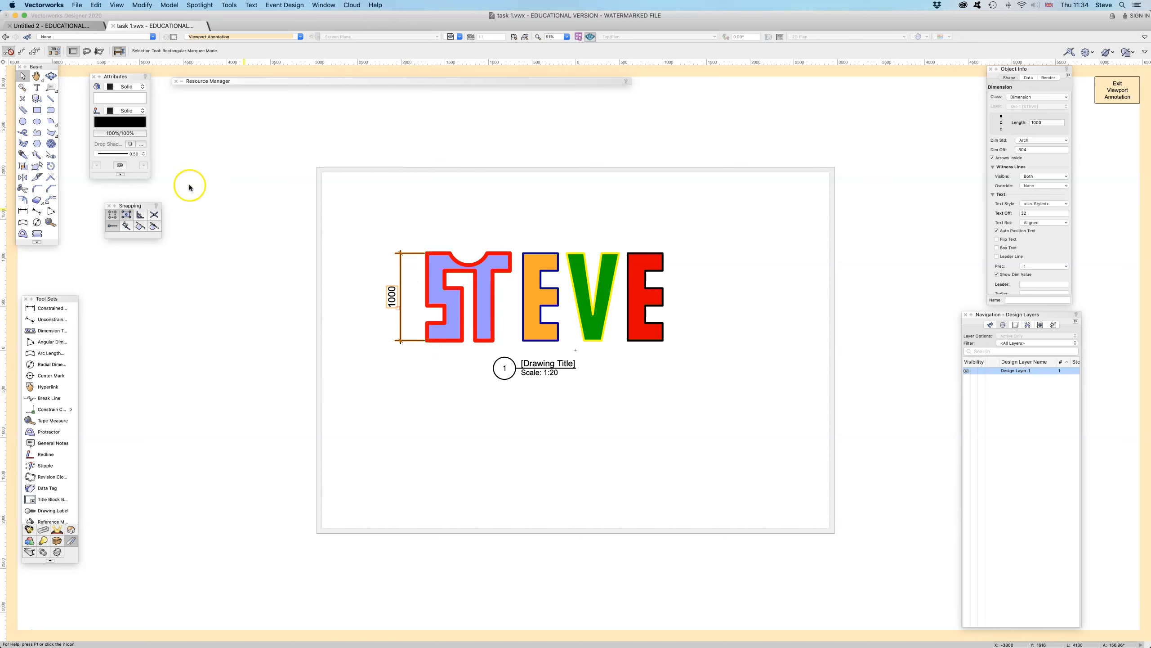
left_click(132, 155)
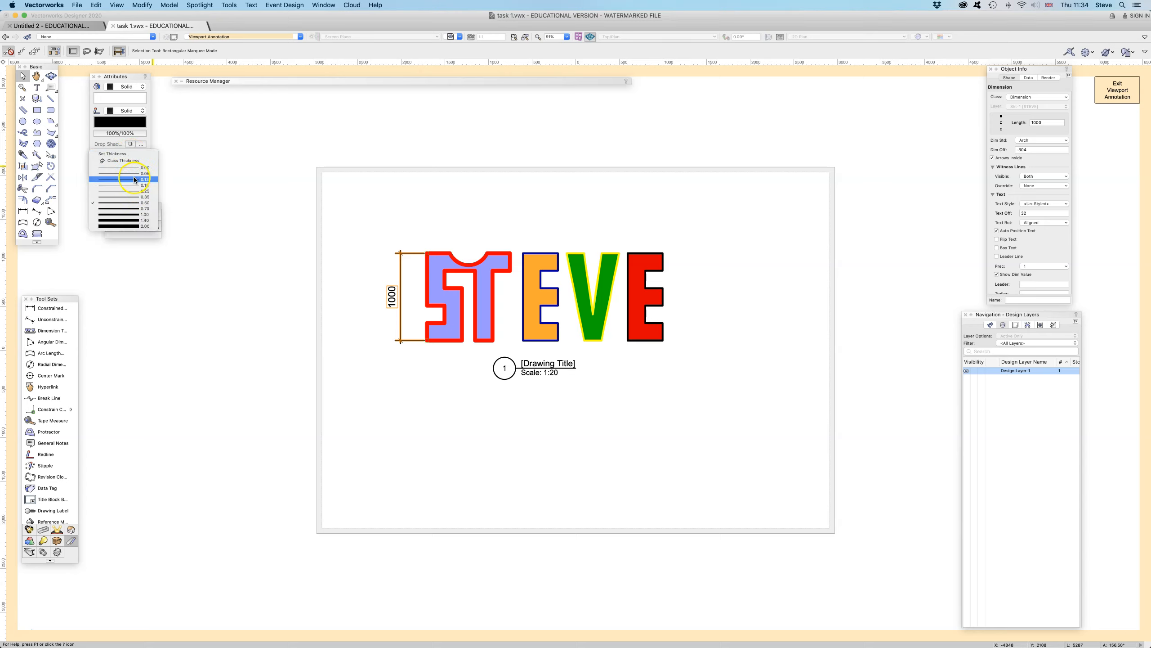
left_click(135, 174)
left_click(337, 231)
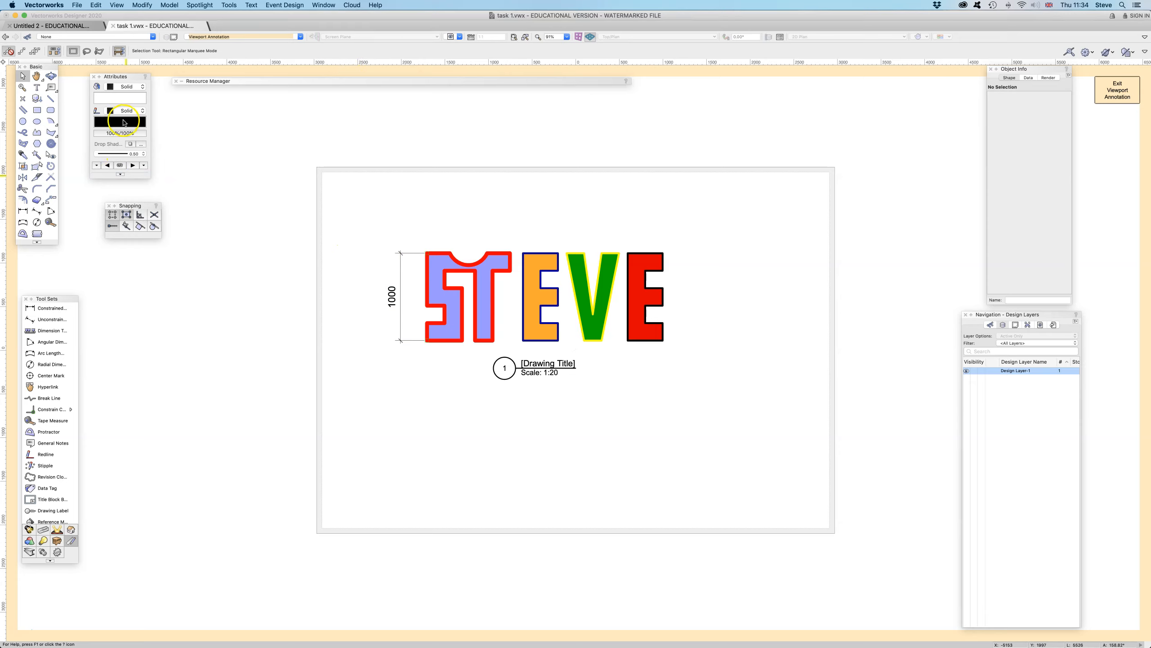
Step: Try a green line colour on the vertical height dimension, and set it back to black
left_click(398, 288)
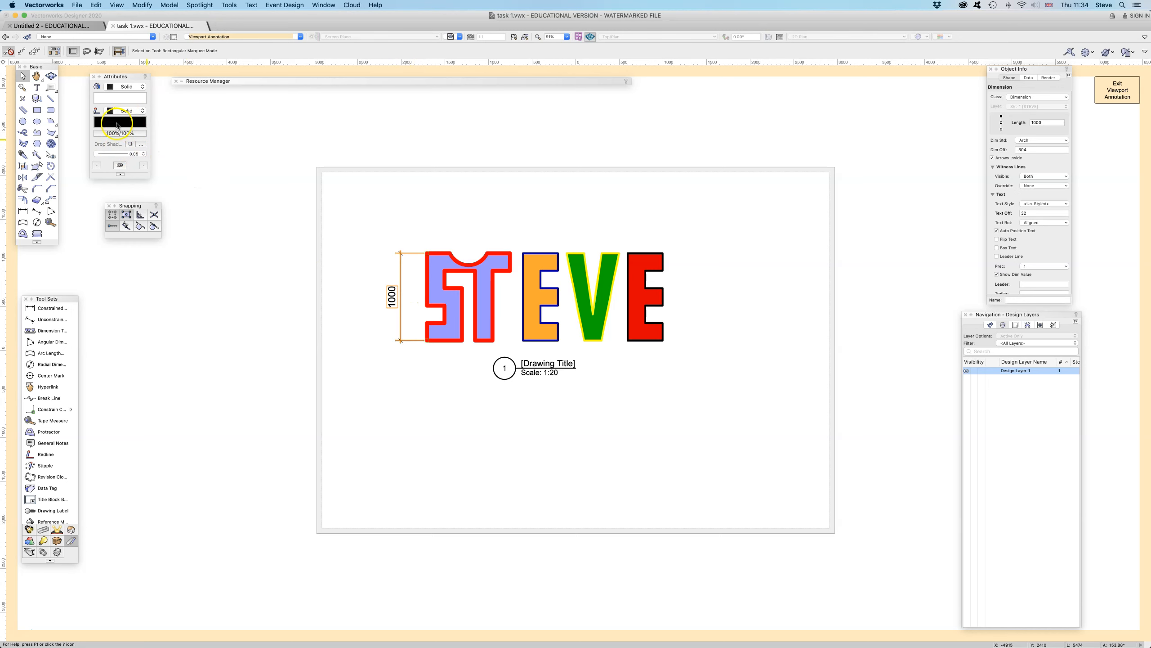
left_click(116, 123)
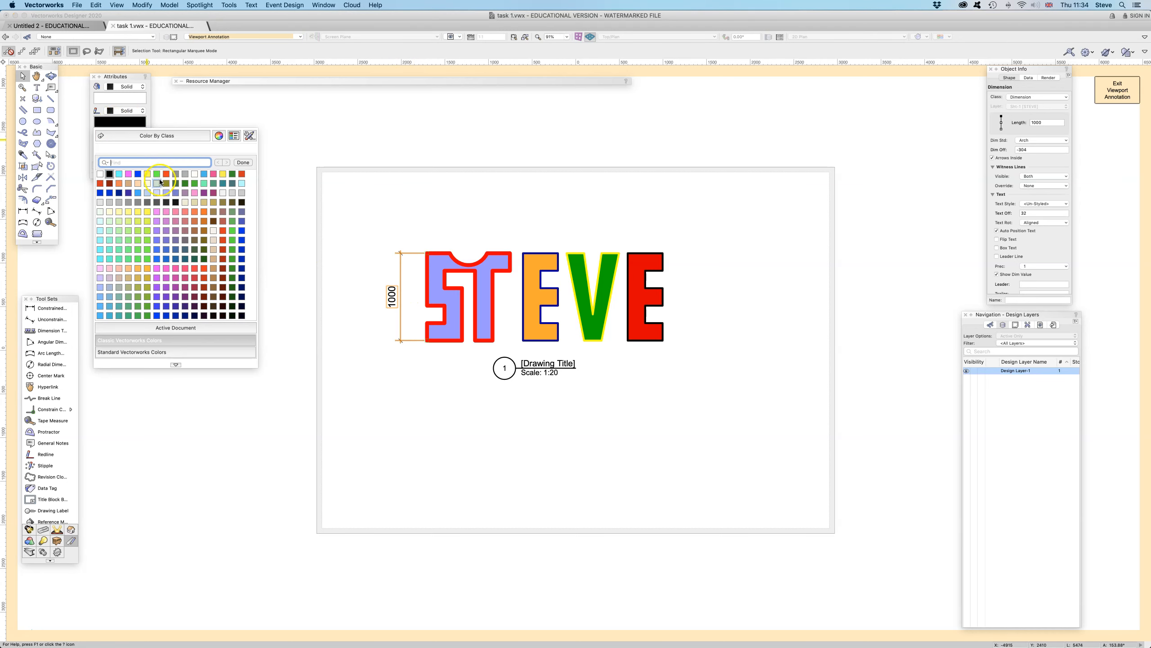
left_click(196, 184)
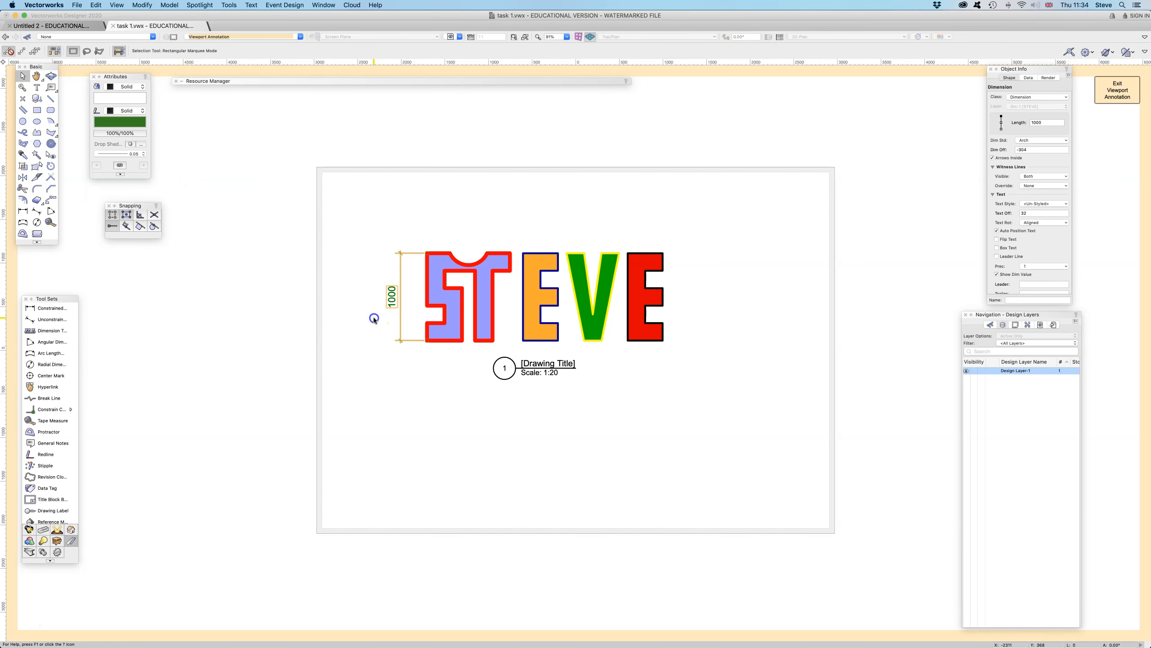
left_click(349, 338)
left_click(392, 293)
left_click(115, 124)
left_click(110, 174)
left_click(383, 340)
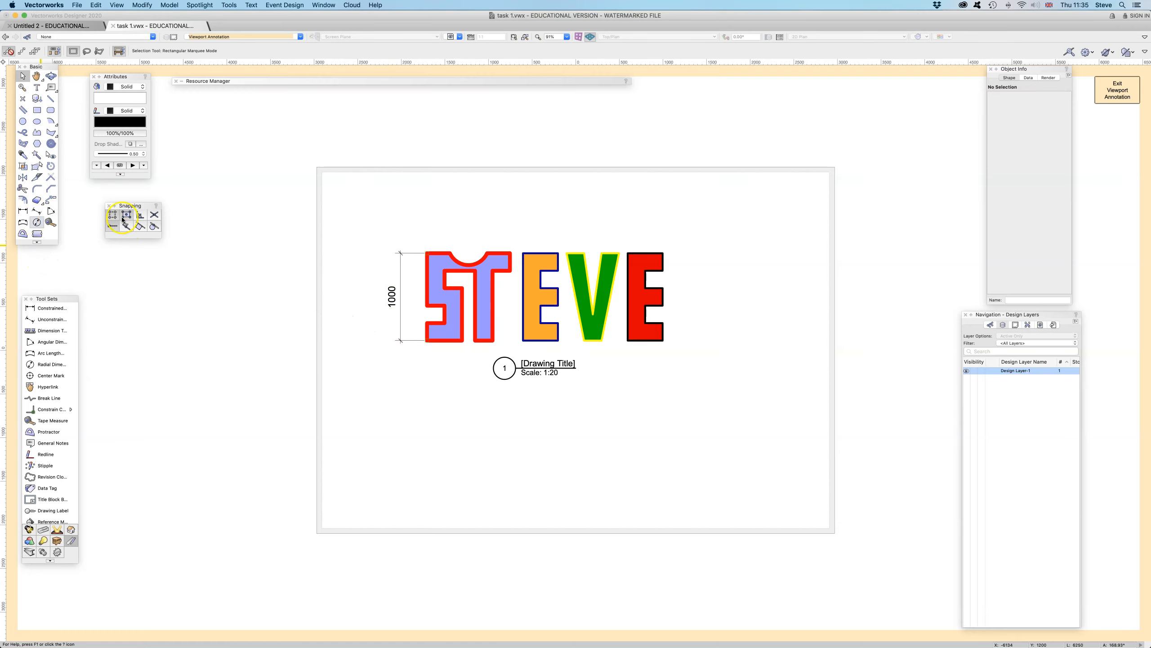
Step: Add an interior radial dimension to the concave arc at the top of the joined letters S and T
scroll(464, 267, "up", 4)
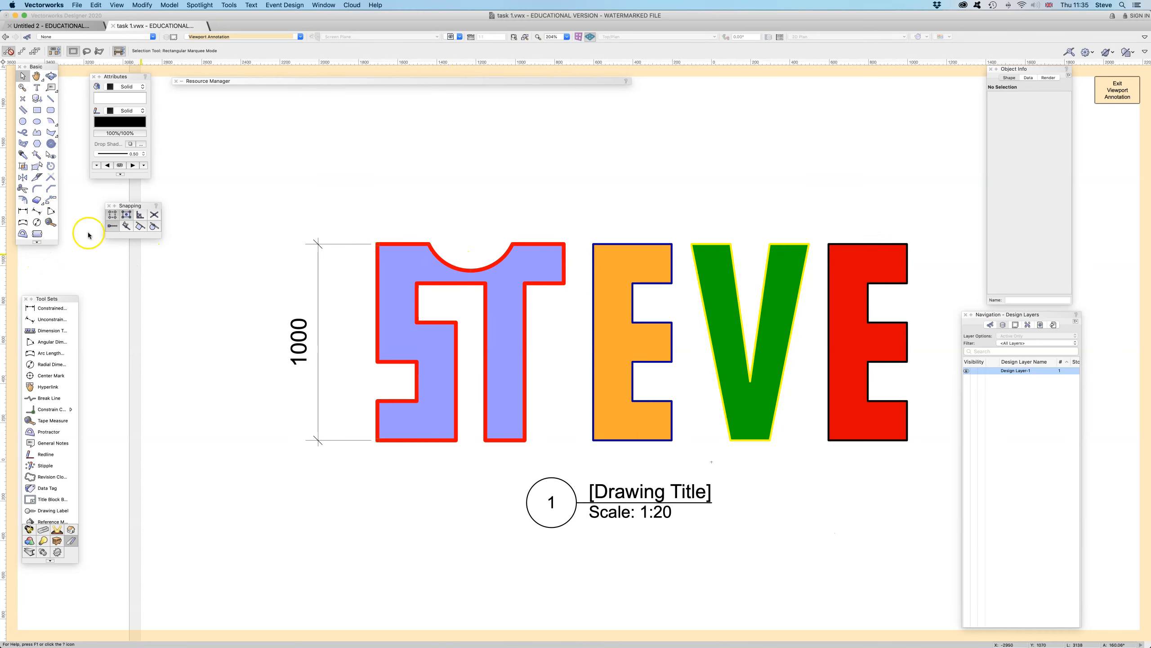
left_click(37, 222)
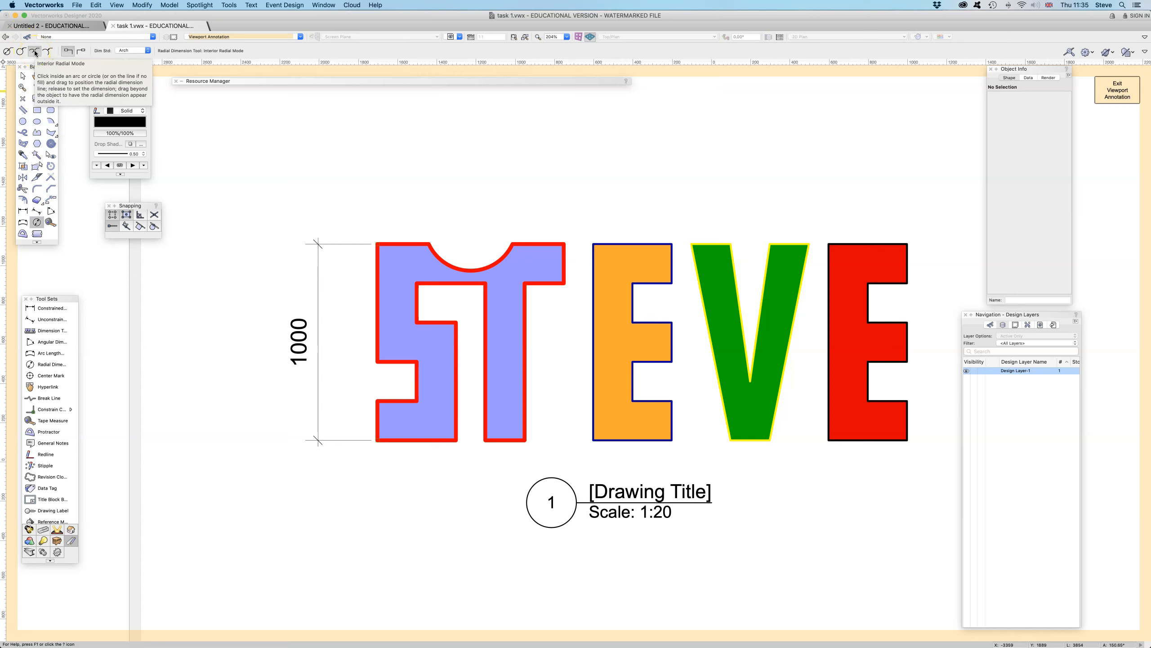
left_click(470, 269)
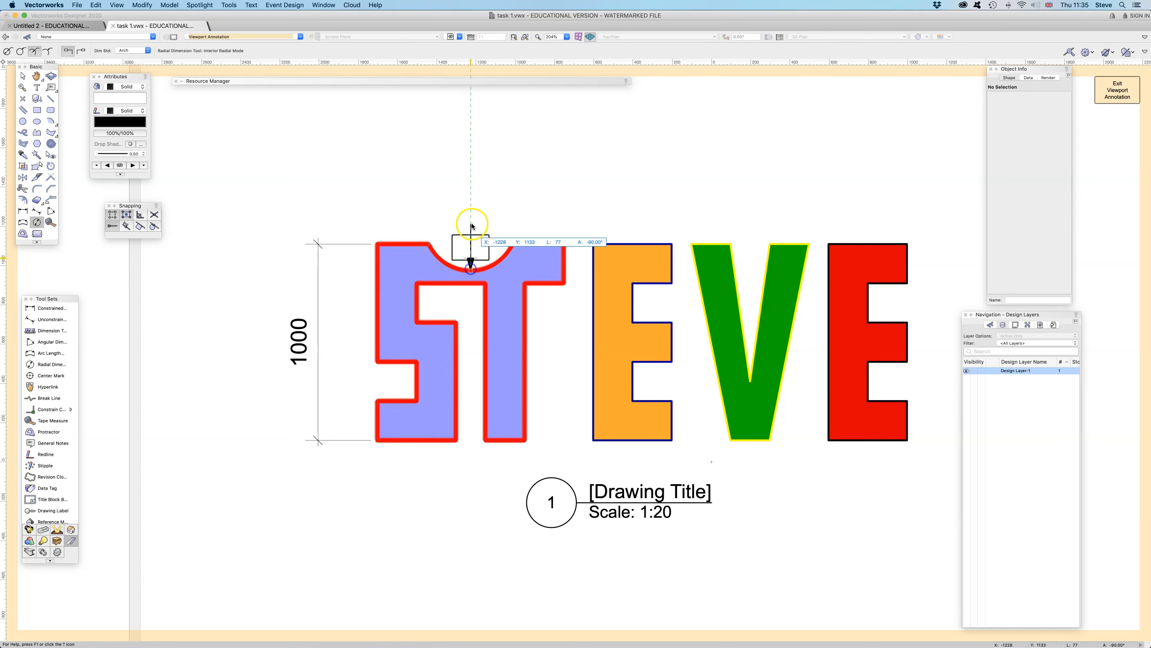
left_click(470, 245)
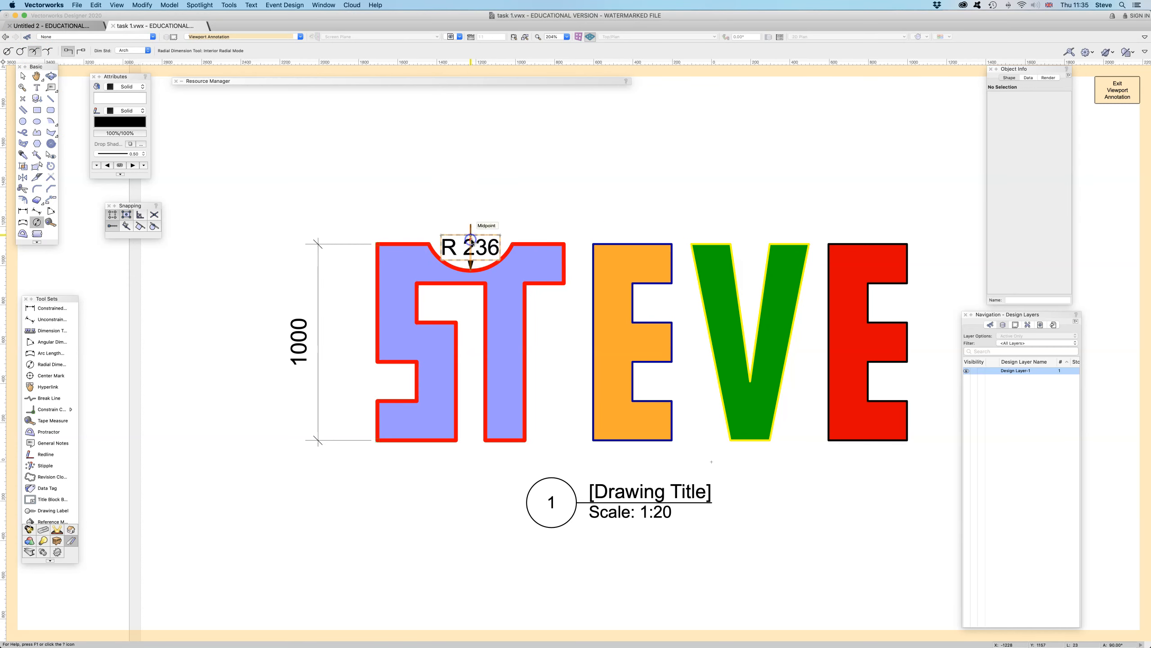
left_click(621, 208)
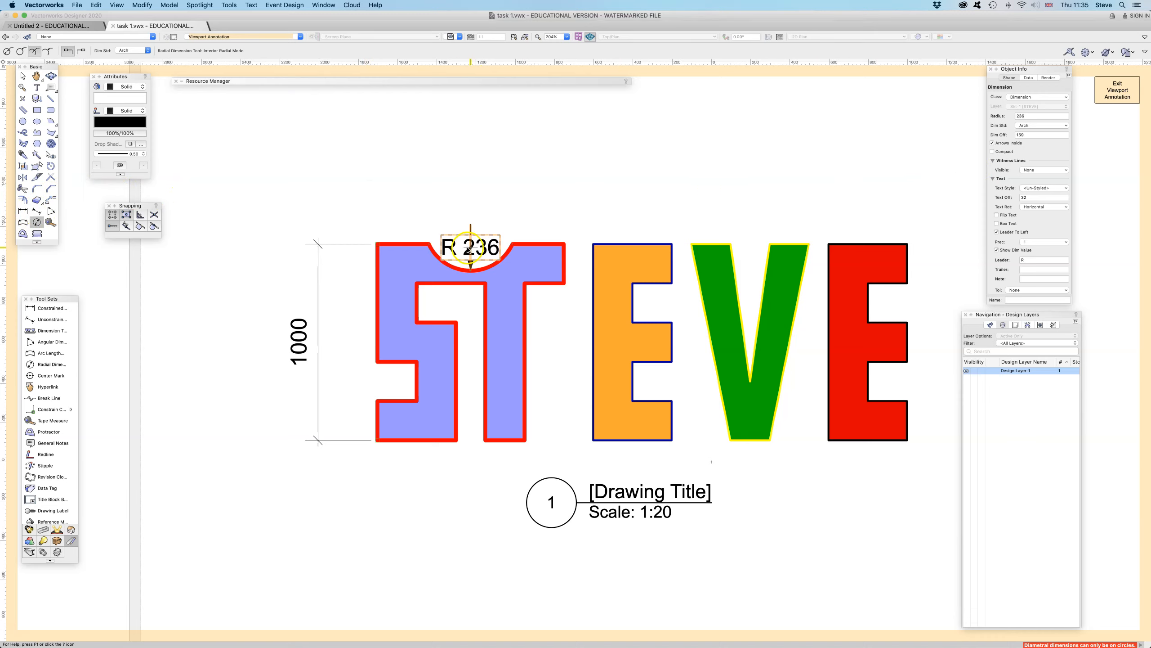
left_click(505, 206)
Step: Ungroup the arc's radial dimension into separate objects, confirming the ungrouping of high-level objects
right_click(477, 239)
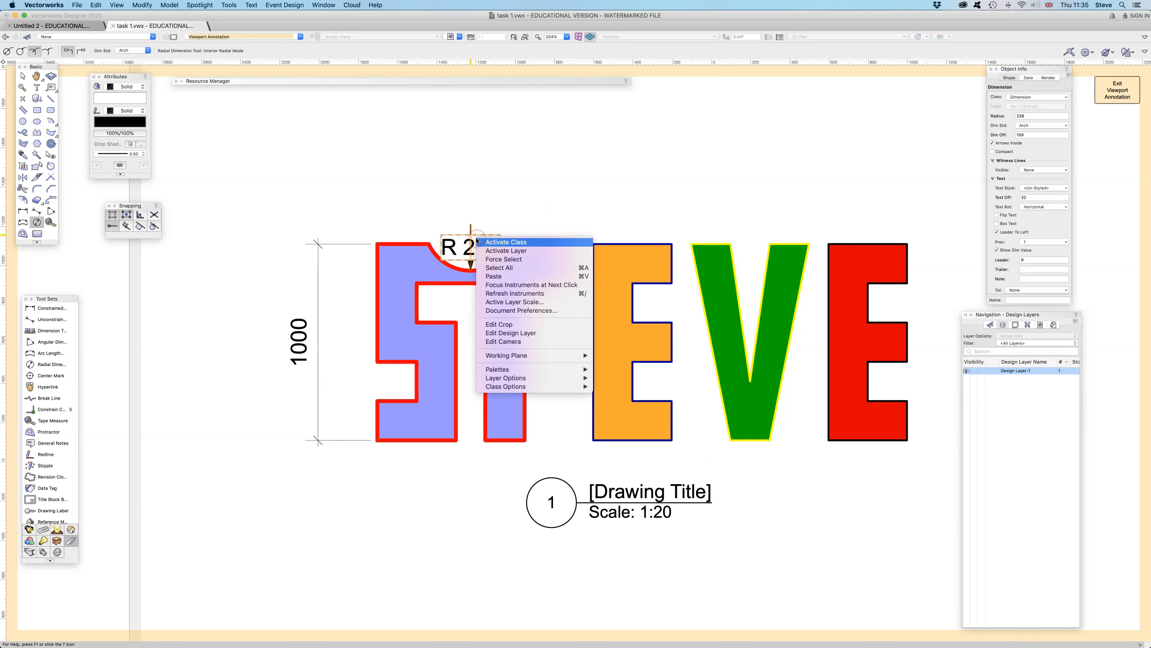
left_click(488, 209)
left_click(471, 239)
left_click(145, 5)
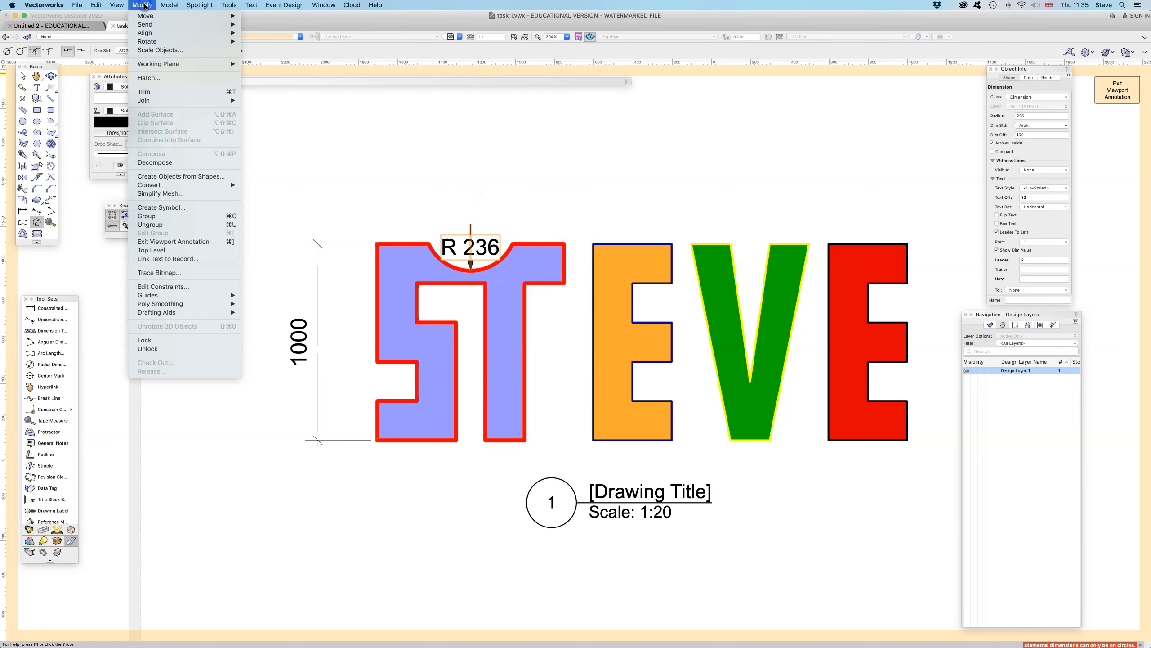
left_click(173, 228)
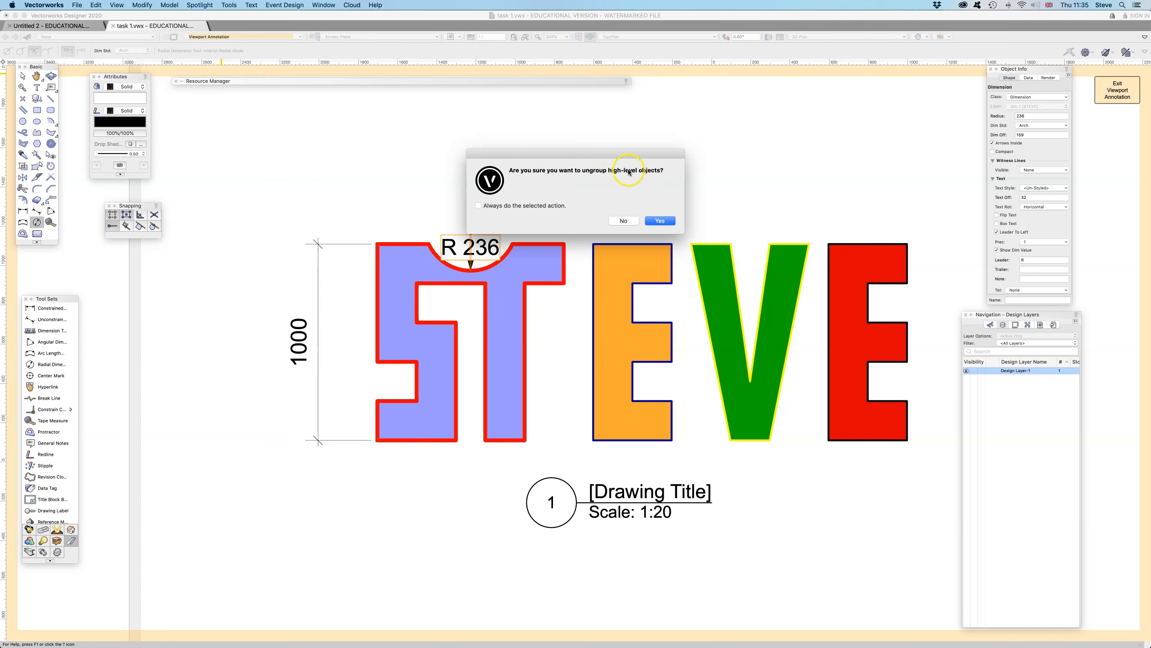
left_click(659, 220)
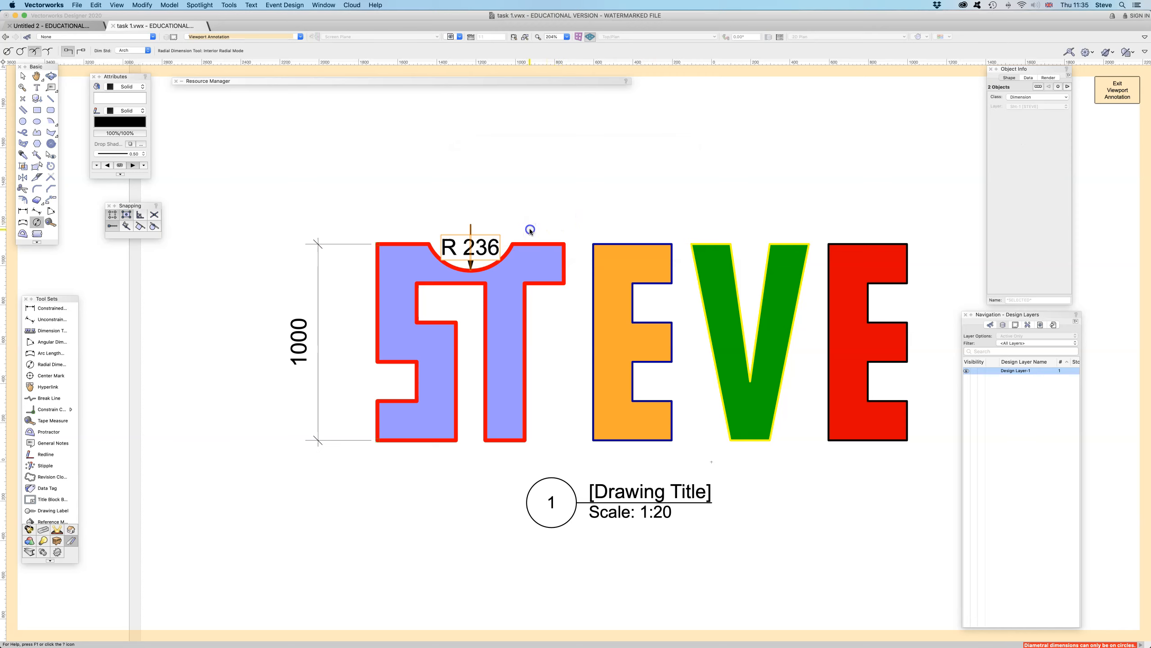
Step: Move the ungrouped radius text above the dimension arrow, clear of the letters' concave arc
scroll(825, 177, "down", 3)
left_click(825, 180)
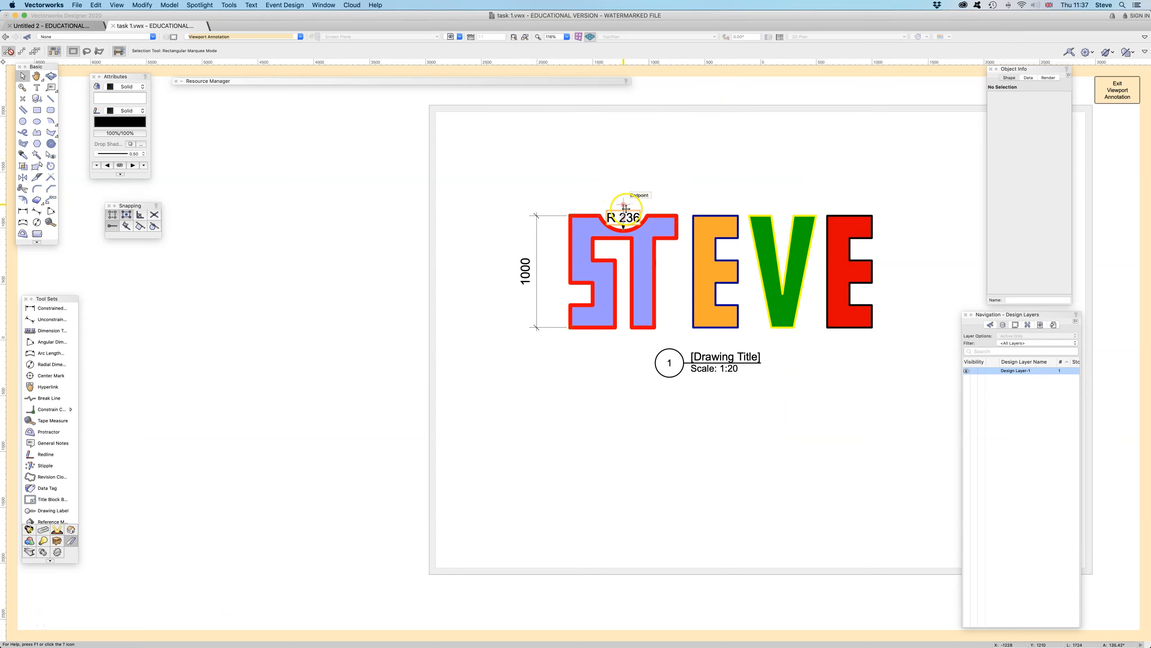
left_click_drag(613, 218, 624, 195)
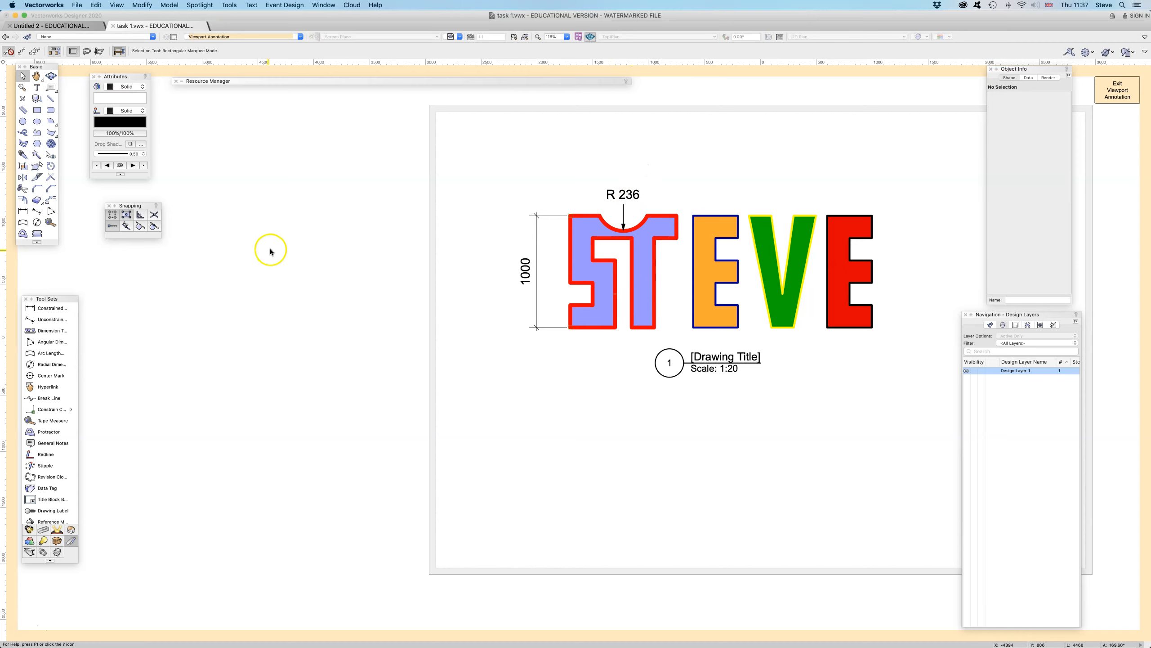
Step: Move the drawing label from below the letters to the sheet's lower-left corner
left_click(23, 212)
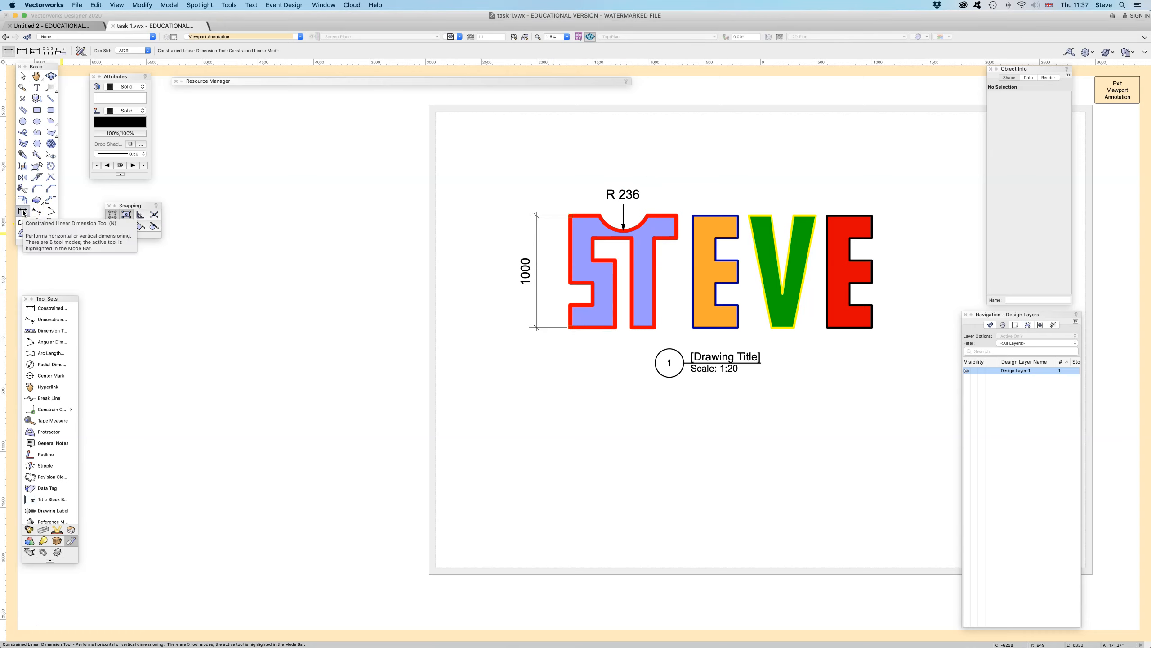
left_click(24, 76)
left_click_drag(666, 364, 483, 537)
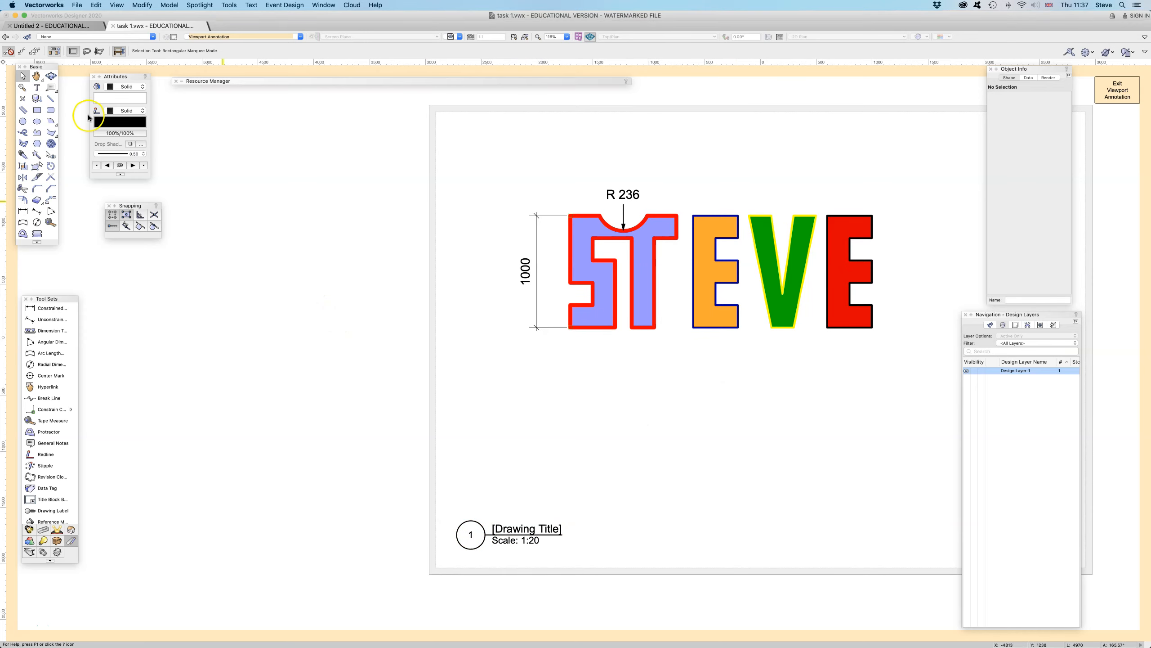
Step: Delete the vertical height dimension beside the letter S
left_click(23, 212)
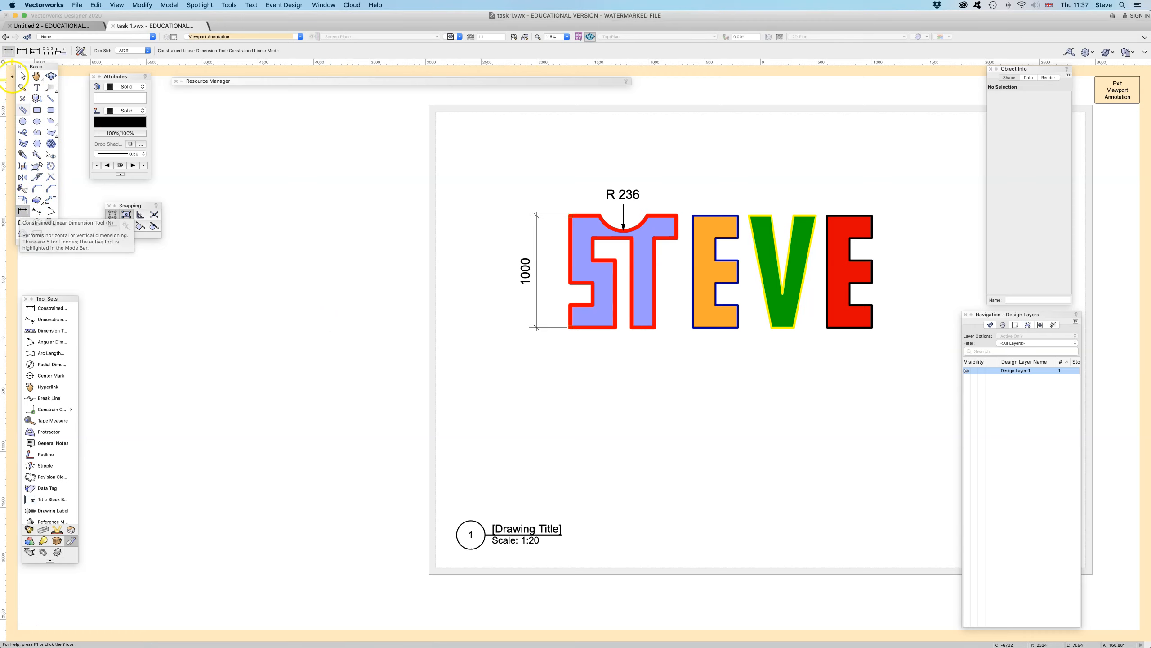
left_click(9, 53)
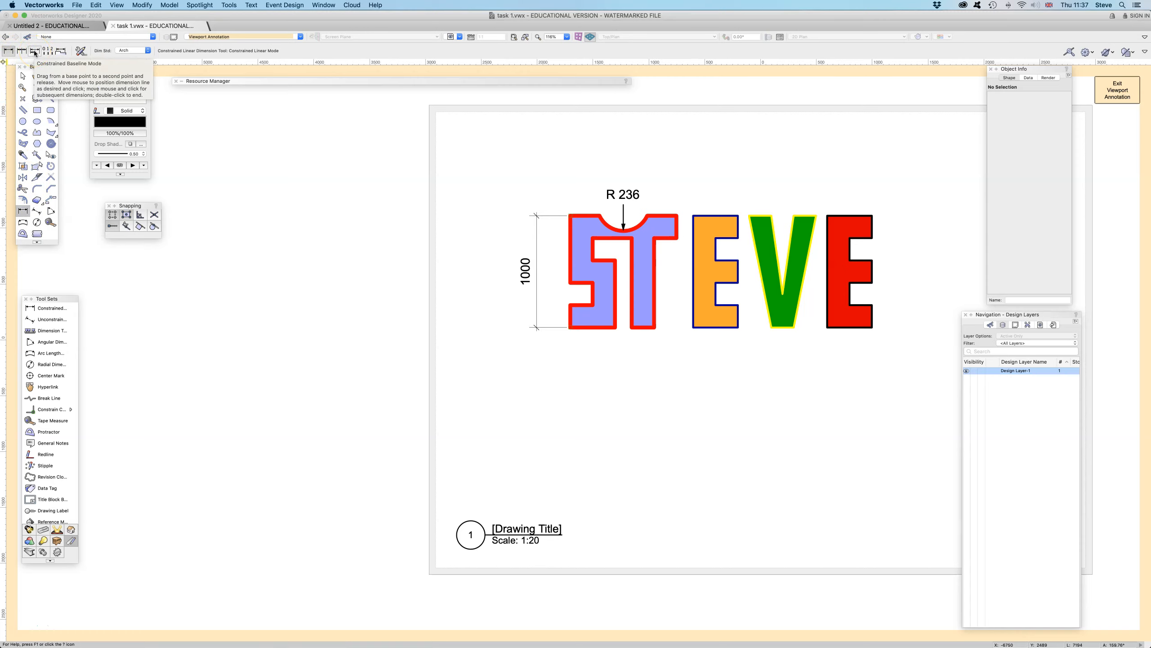
left_click(7, 53)
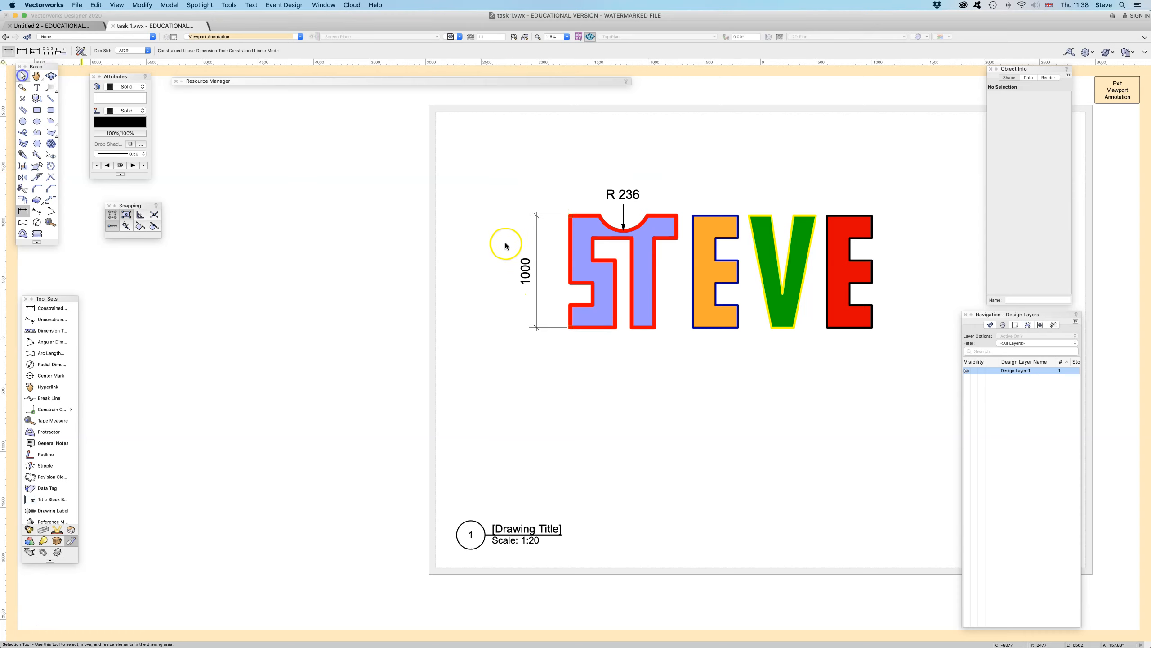
left_click(536, 249)
key("Delete")
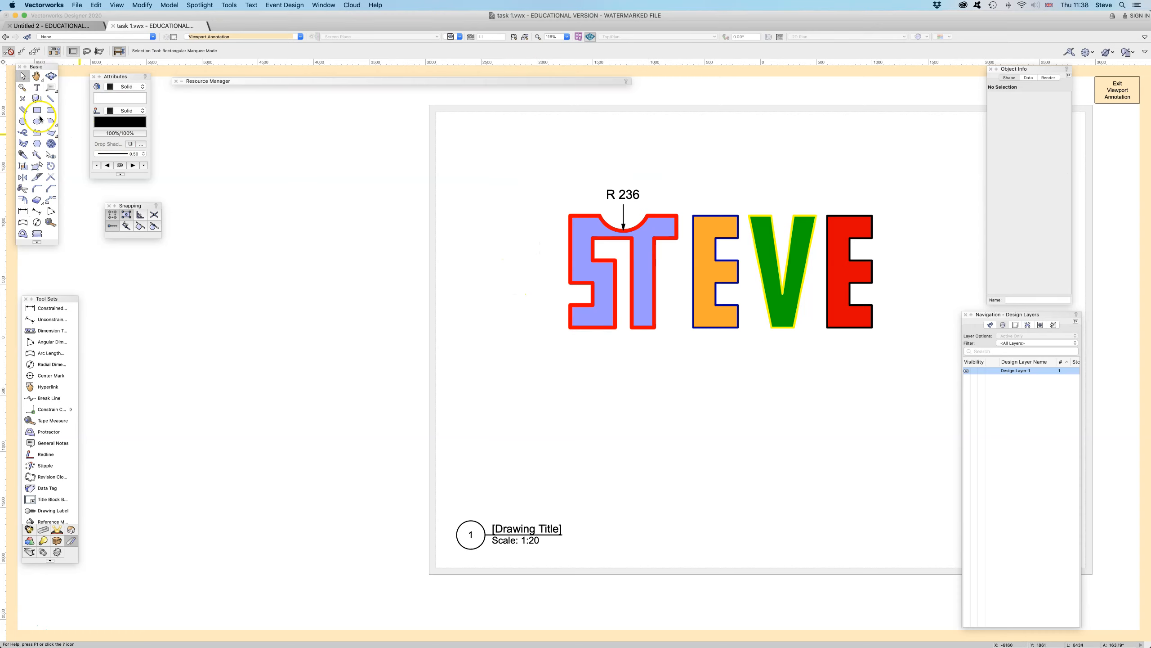
Step: Dimension the letter S's height with a vertical Constrained Linear Dimension between its upper-left and lower-left corners, placed to the letter's left
left_click(22, 211)
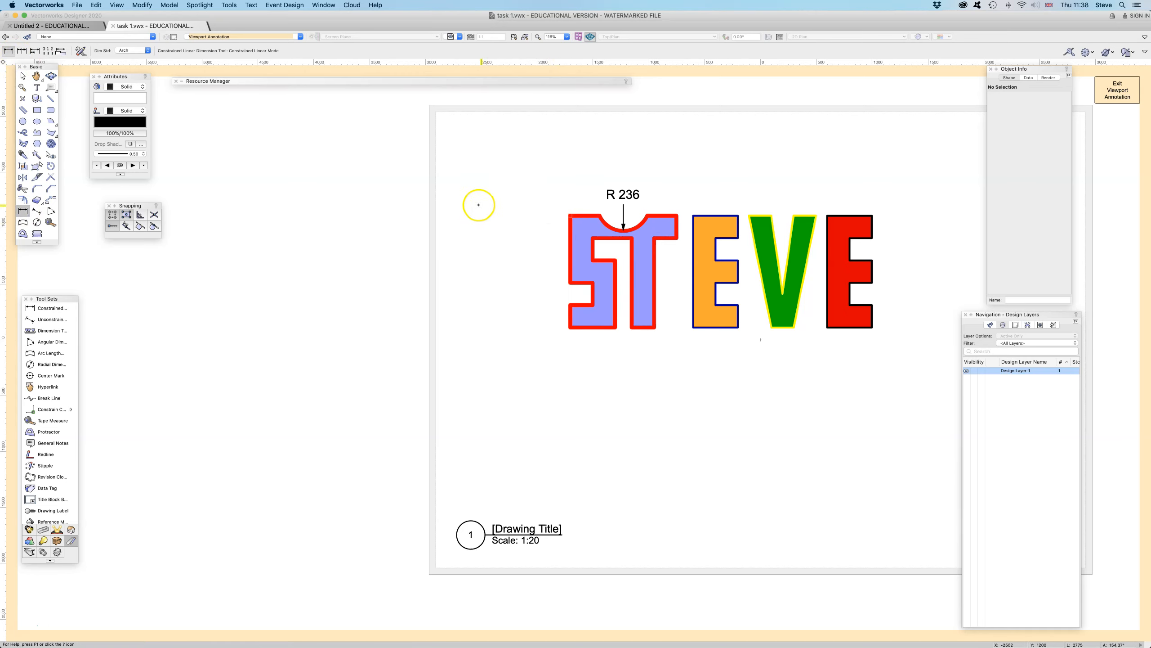
key("z")
left_click(569, 215)
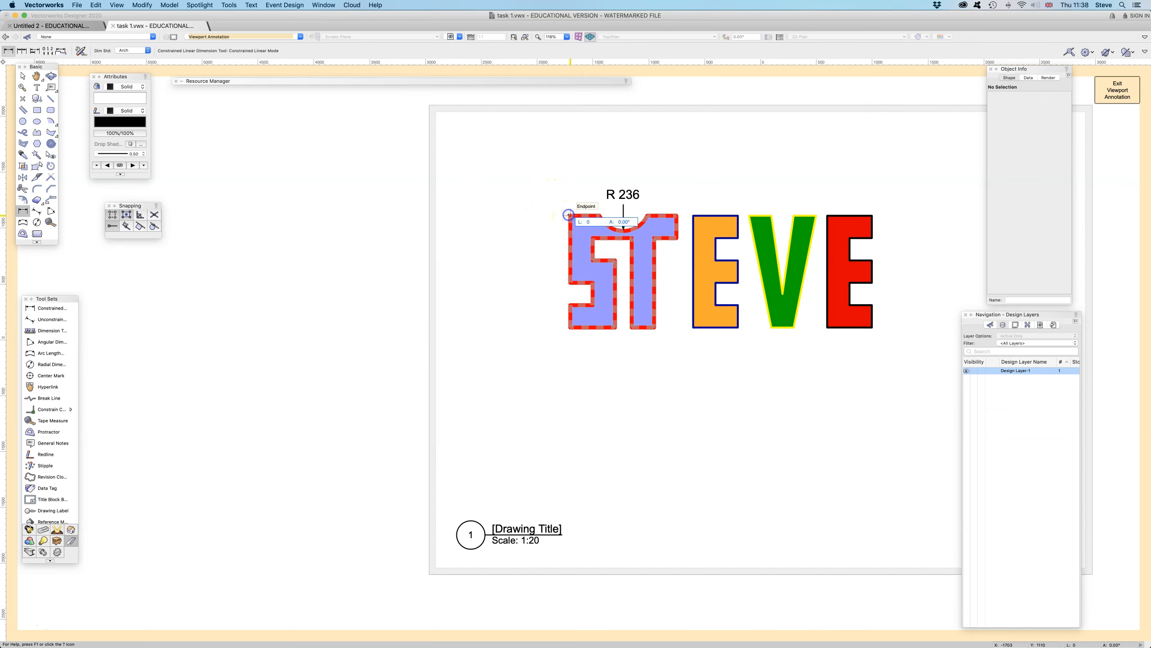
key("z")
left_click(571, 327)
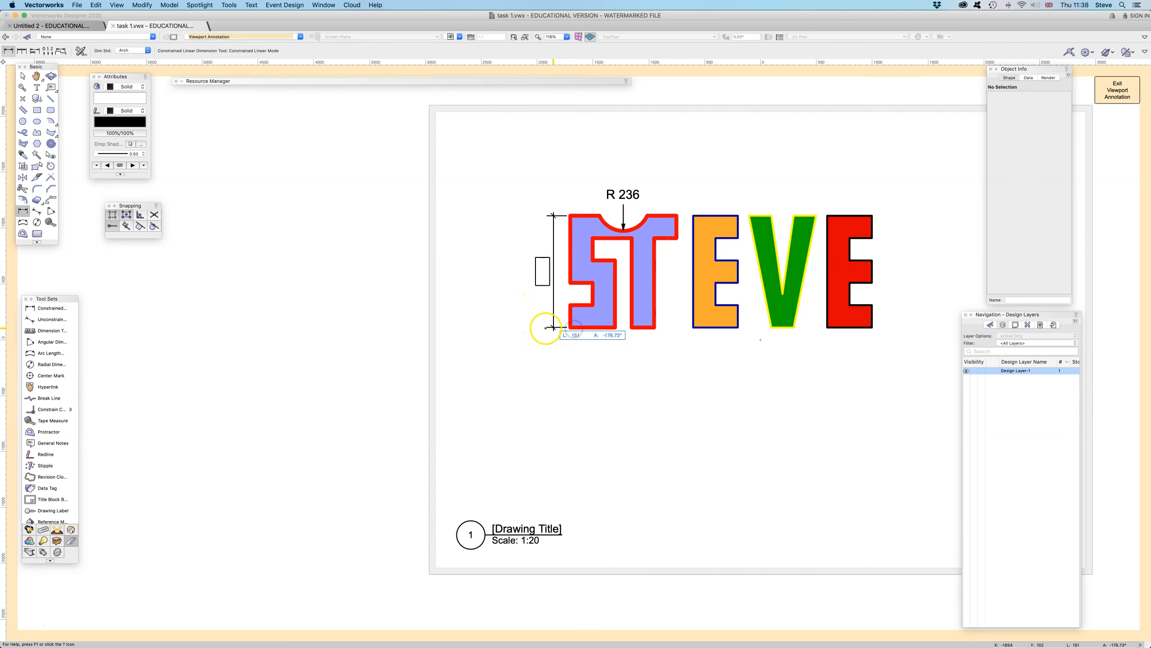
left_click(536, 328)
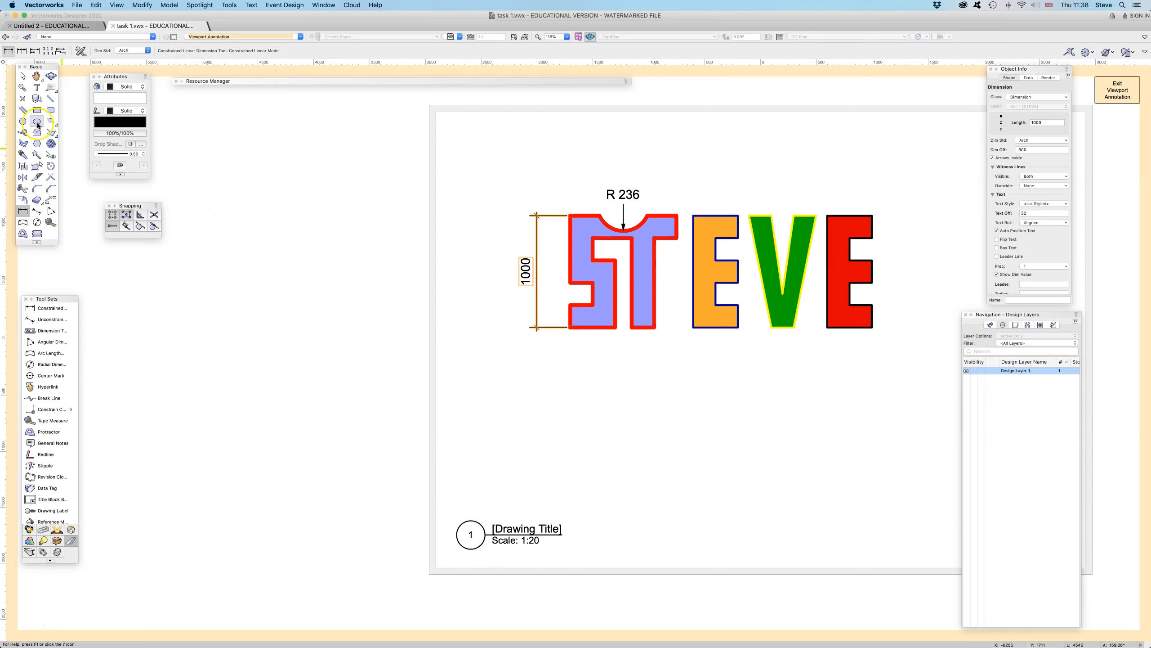
Step: Set the new vertical dimension's line thickness to 0.05 and deselect it
left_click(134, 155)
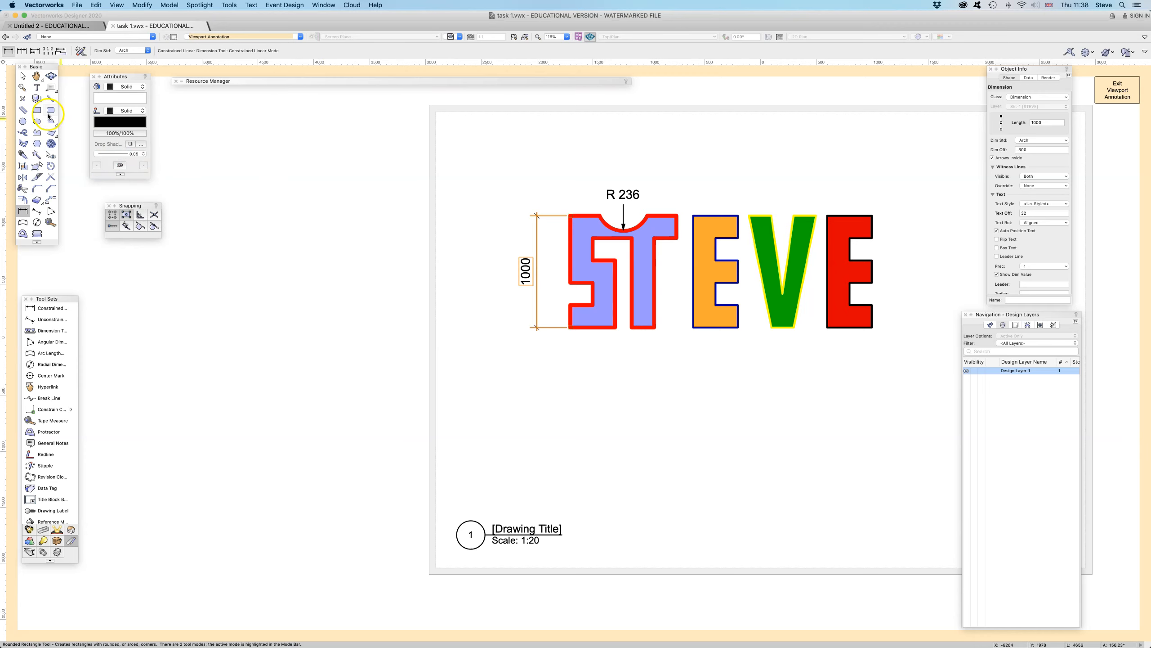
left_click(23, 75)
left_click(476, 224)
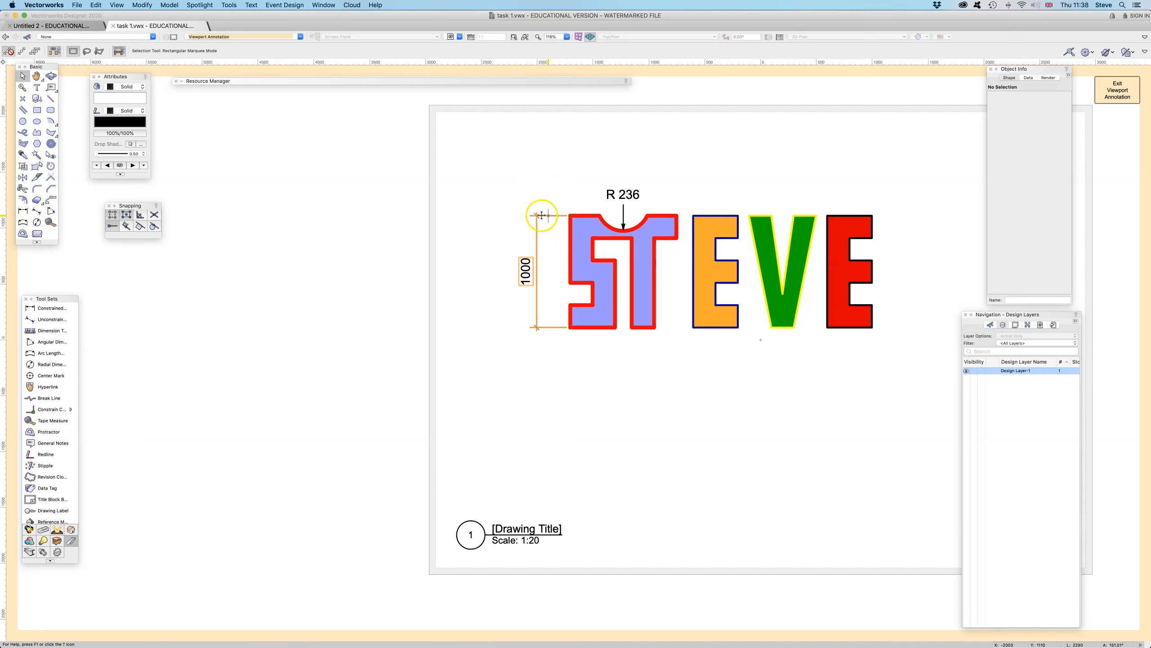
Step: Set the default line thickness to 0.05, then decline the backup and turn off document backups for the rest of the session
left_click(23, 211)
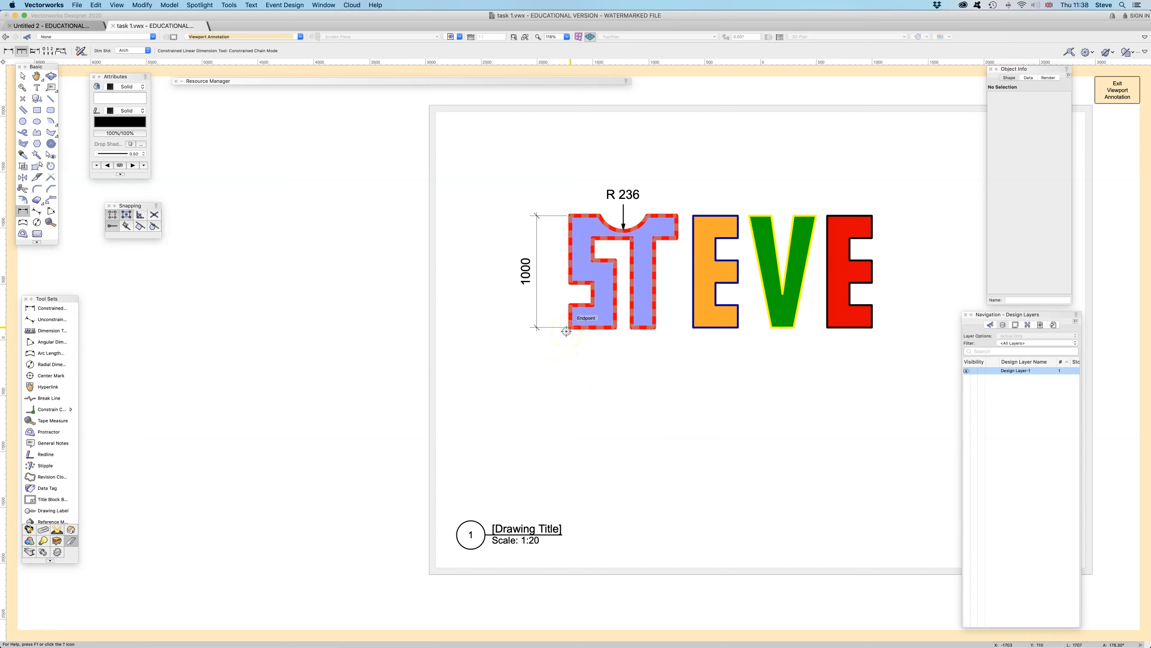
left_click(567, 331)
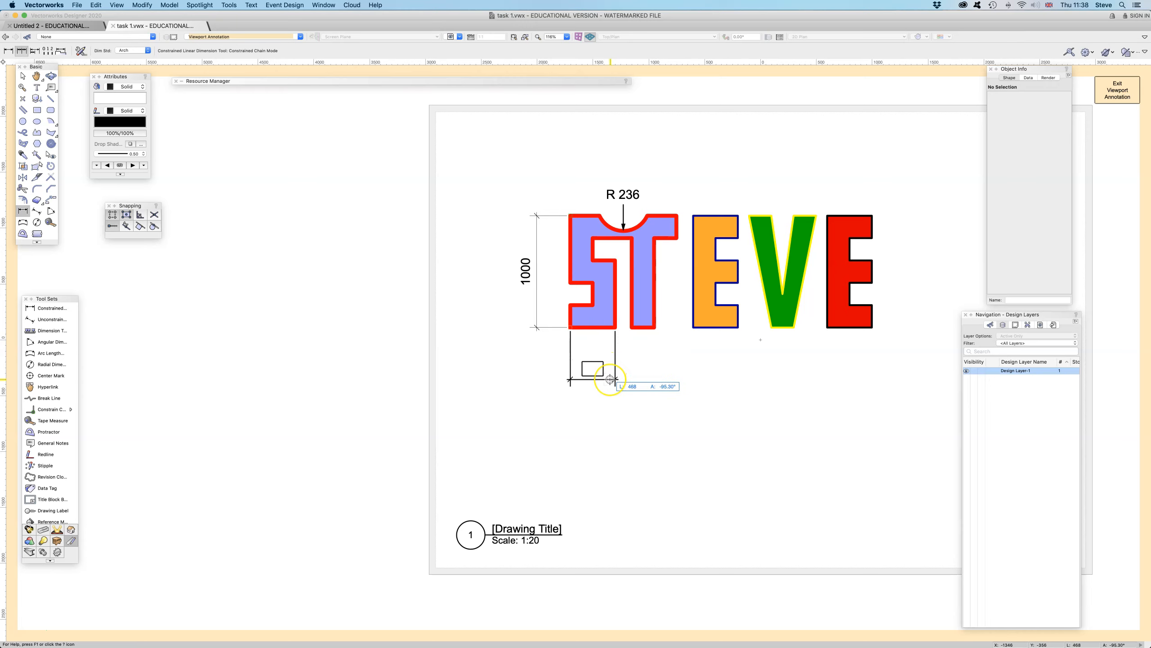
left_click(130, 154)
left_click(135, 174)
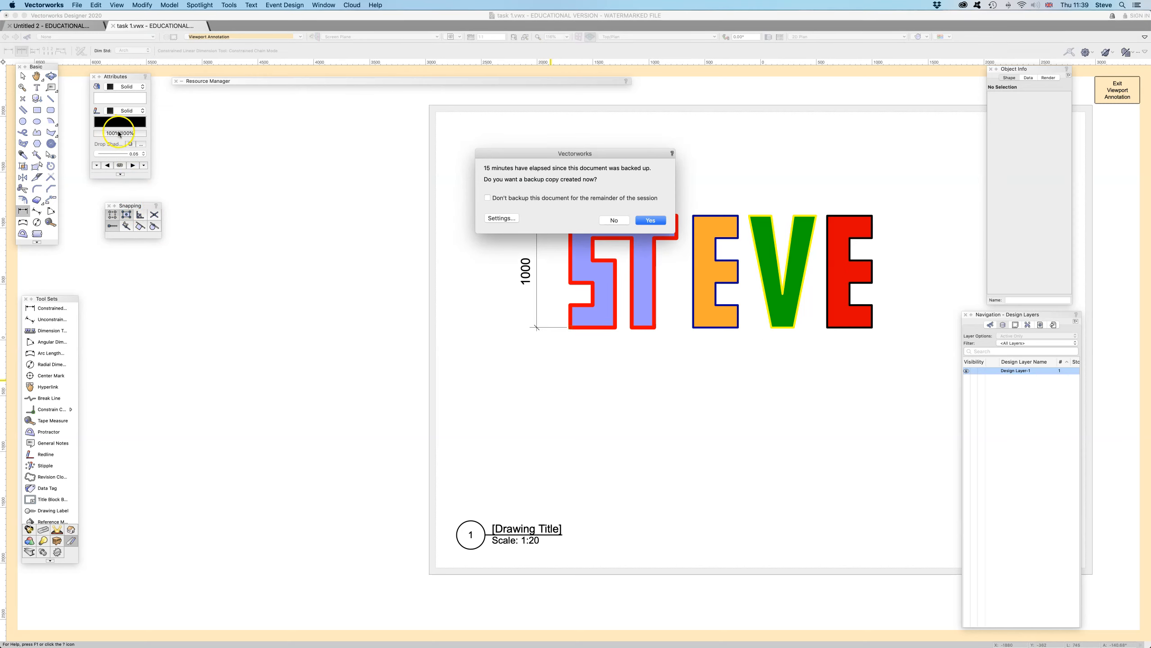
left_click(487, 198)
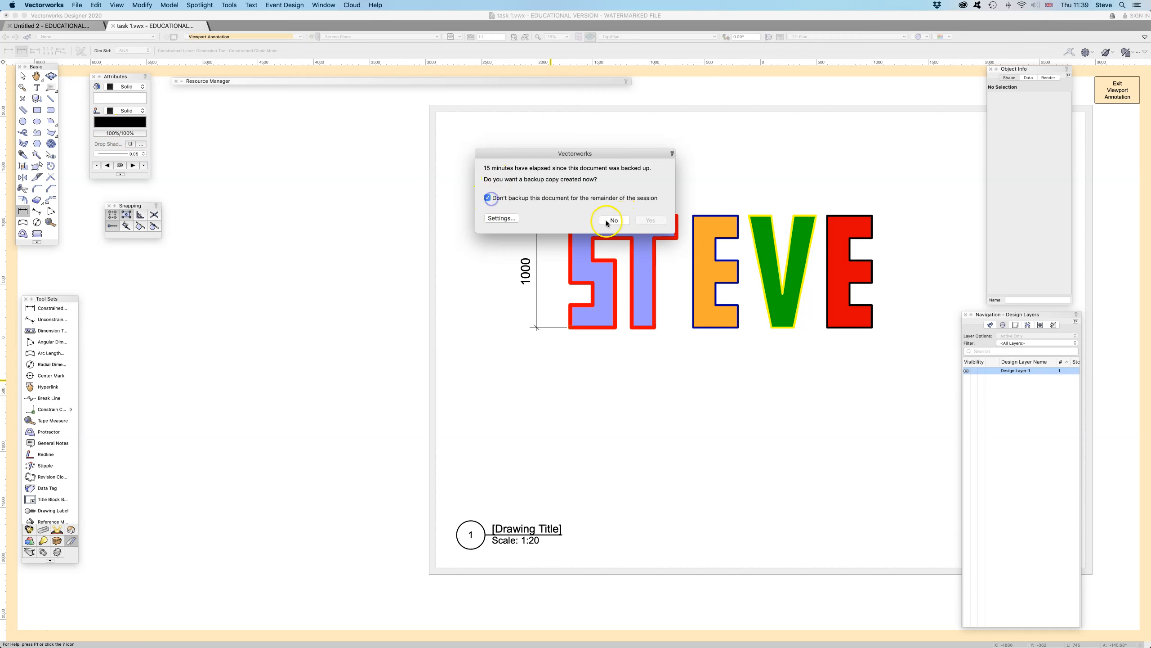
left_click(614, 220)
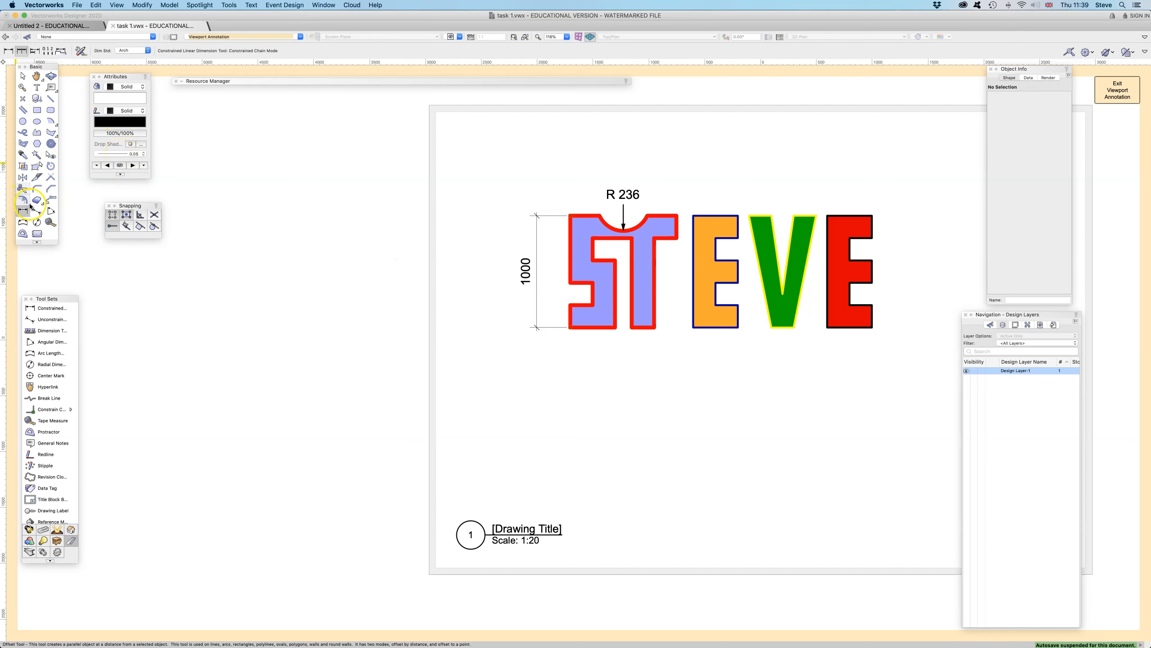
Step: Dimension the widths and gaps along the letters' bottom corners with a Constrained Linear chain dimension placed below the letters
left_click(567, 330)
left_click(615, 328)
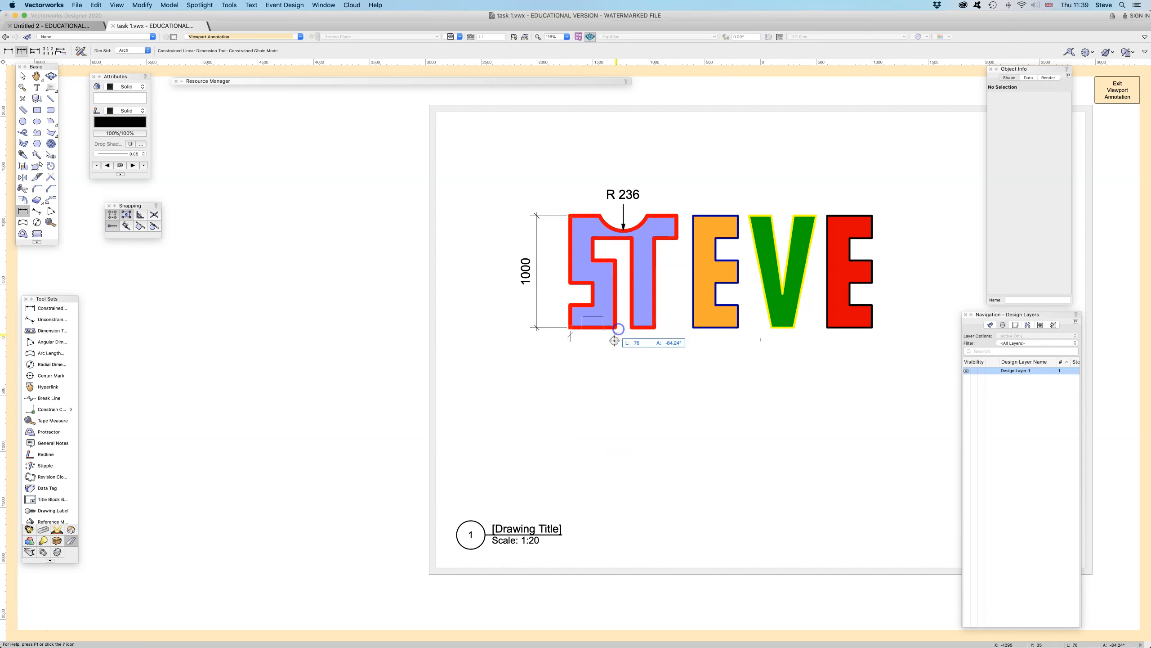
left_click(610, 394)
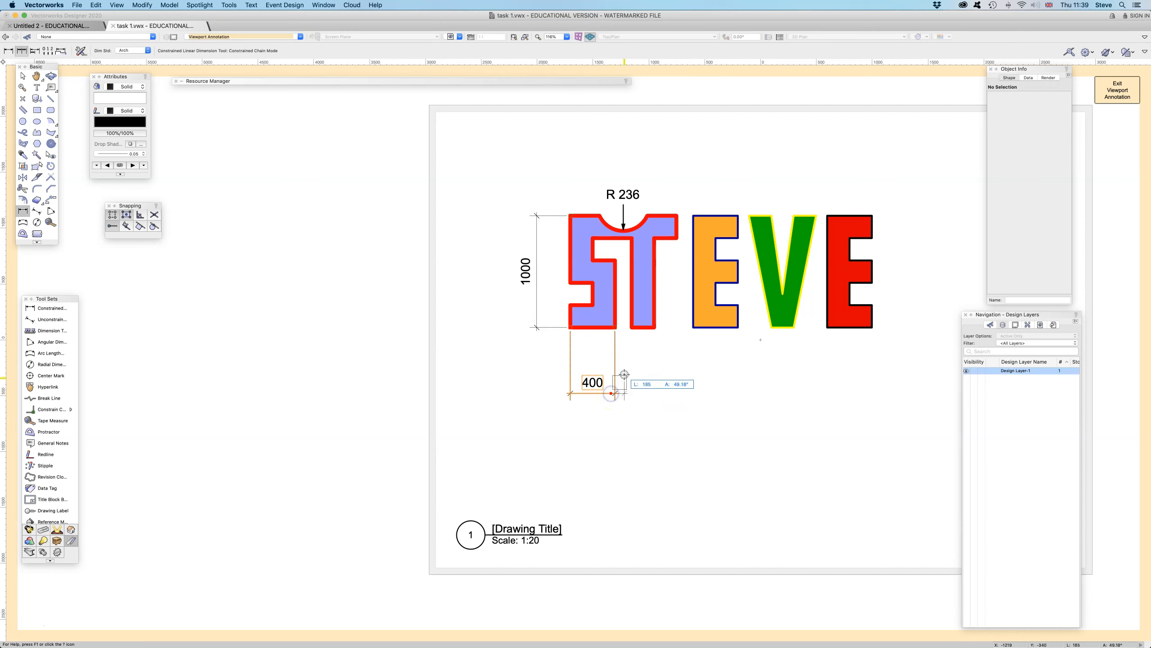
left_click(629, 330)
left_click(654, 327)
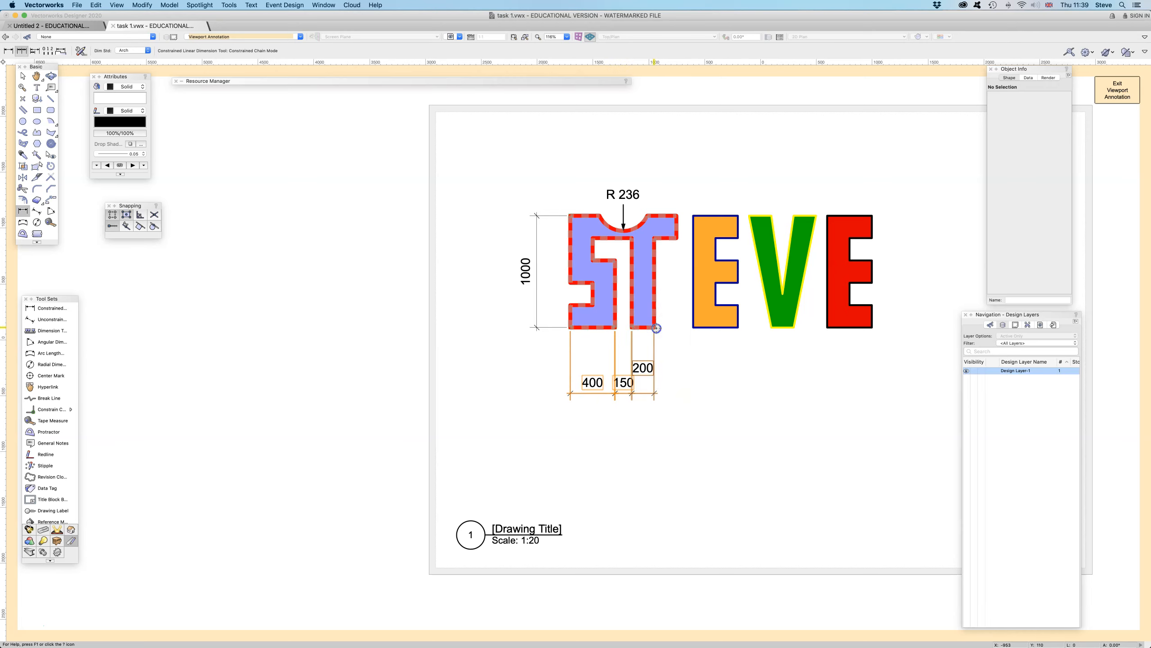
left_click(693, 327)
left_click(738, 327)
left_click(771, 327)
left_click(795, 327)
left_click(827, 327)
left_click(871, 328)
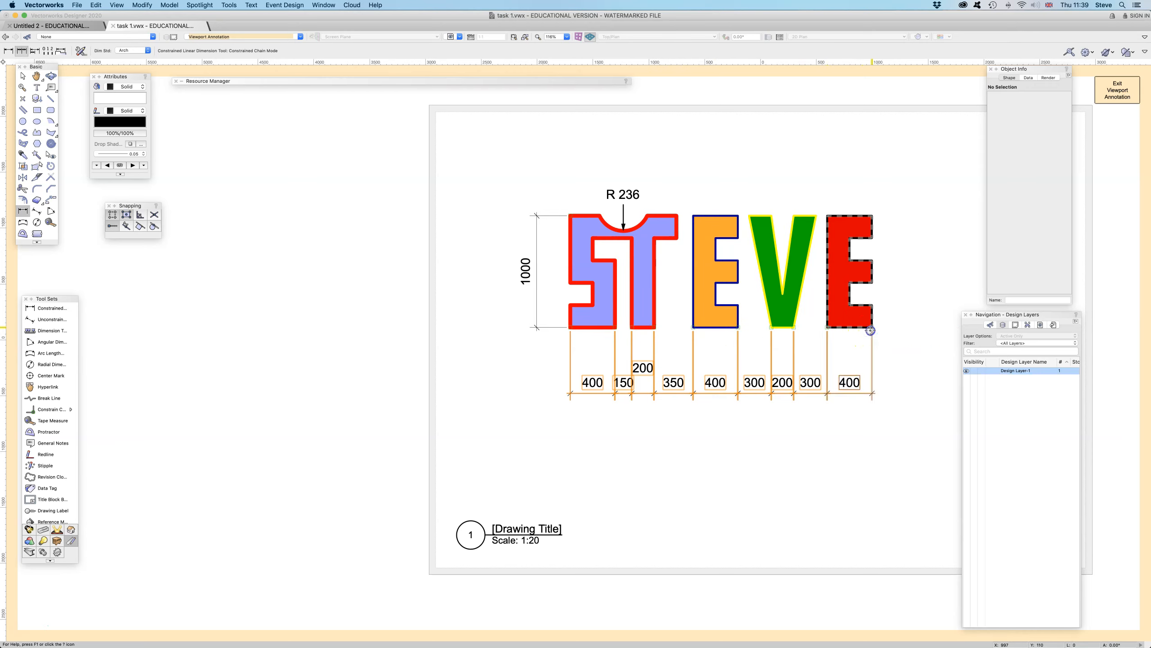
left_click(872, 331)
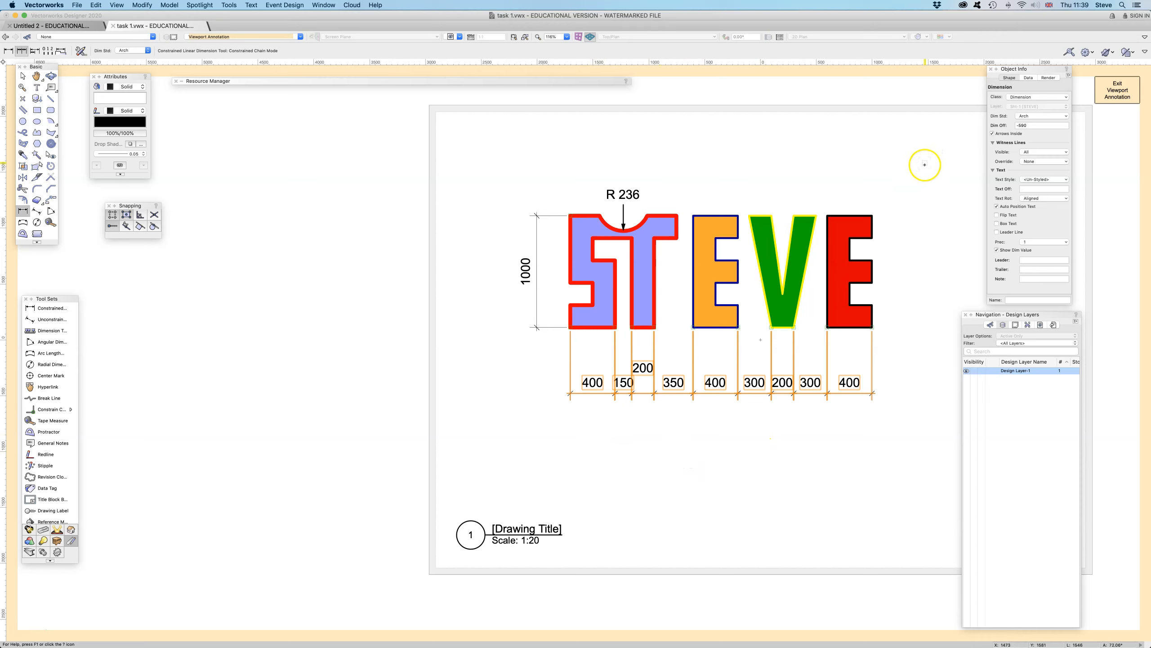
Step: Set the chain dimension's text size to 10 and deselect it
left_click(252, 5)
mouse_move(258, 24)
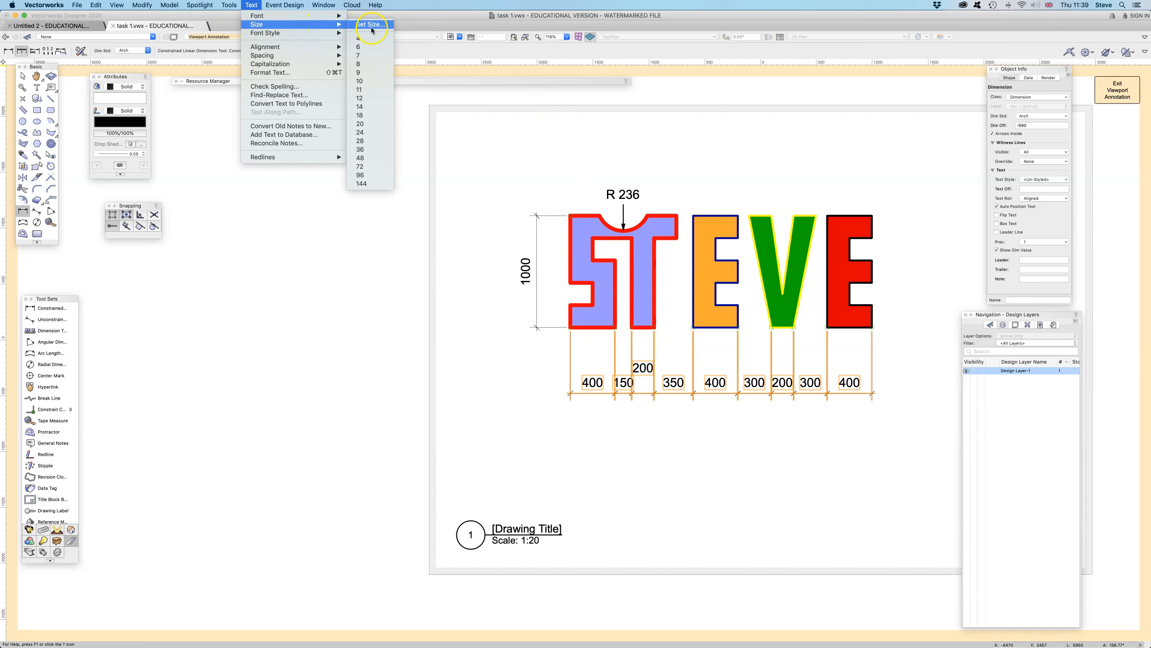
left_click(367, 82)
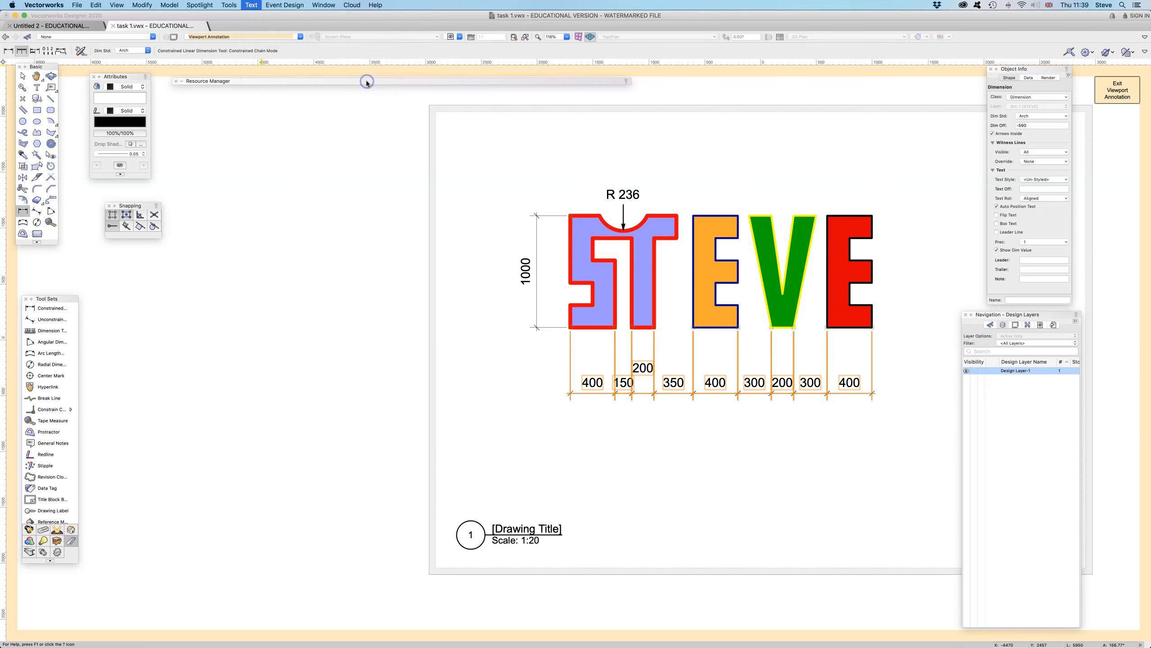
left_click(365, 82)
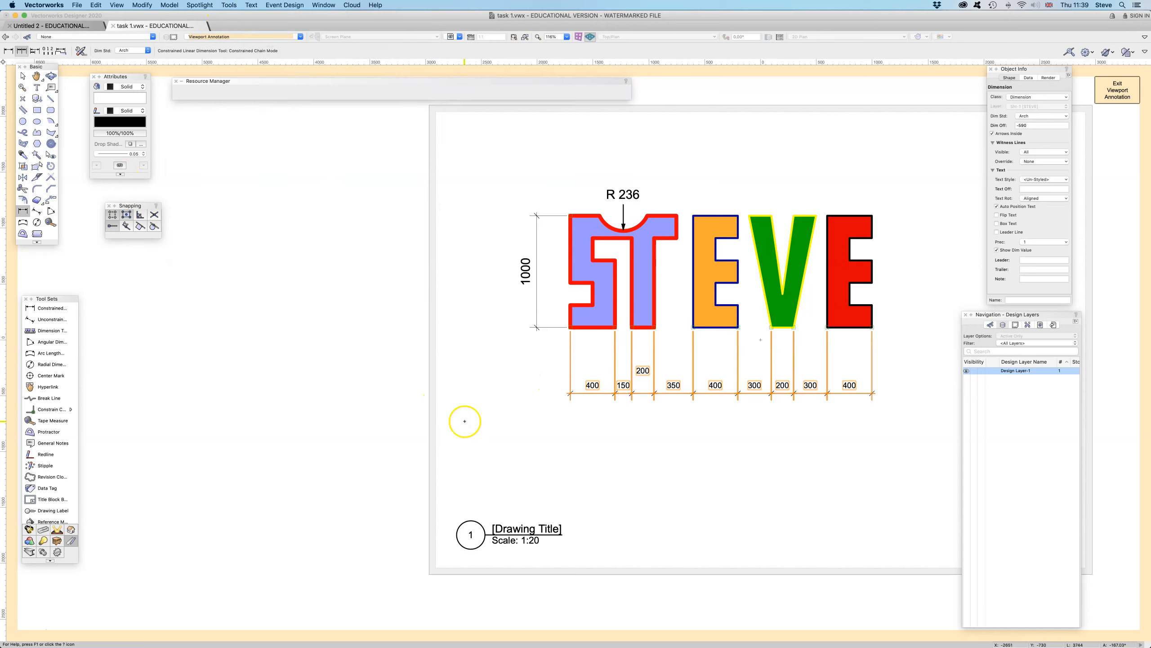
left_click(23, 77)
left_click(400, 432)
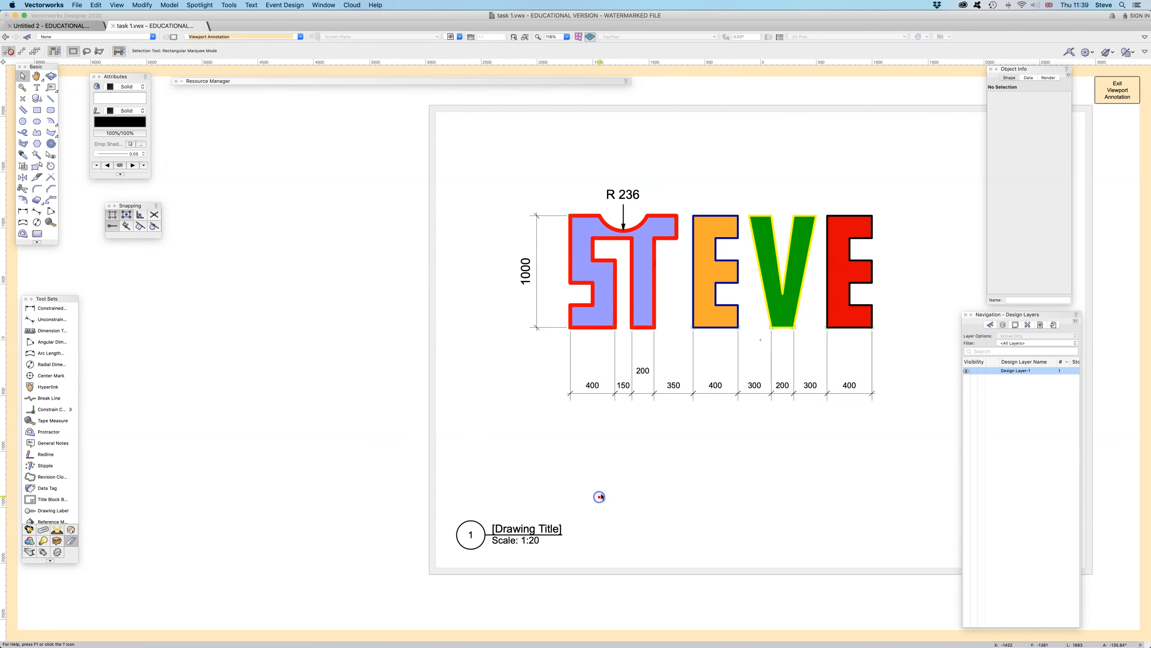
Step: Delete the whole chain dimension below the letters
left_click(639, 436)
scroll(641, 437, "down", 2)
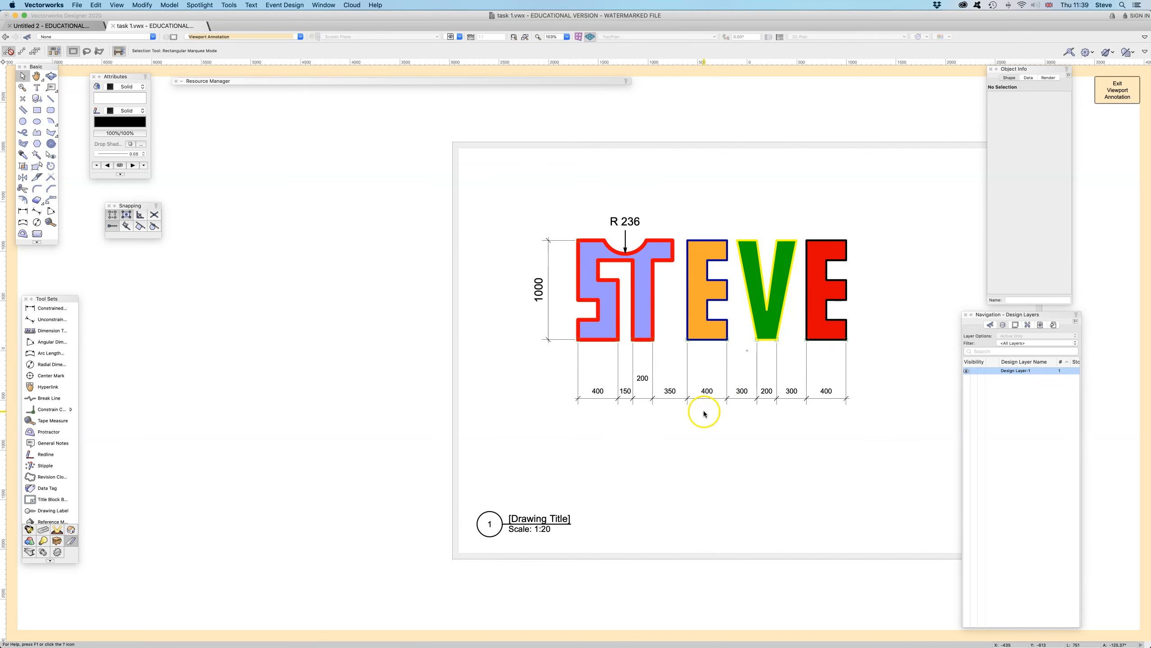
left_click(687, 394)
key("Delete")
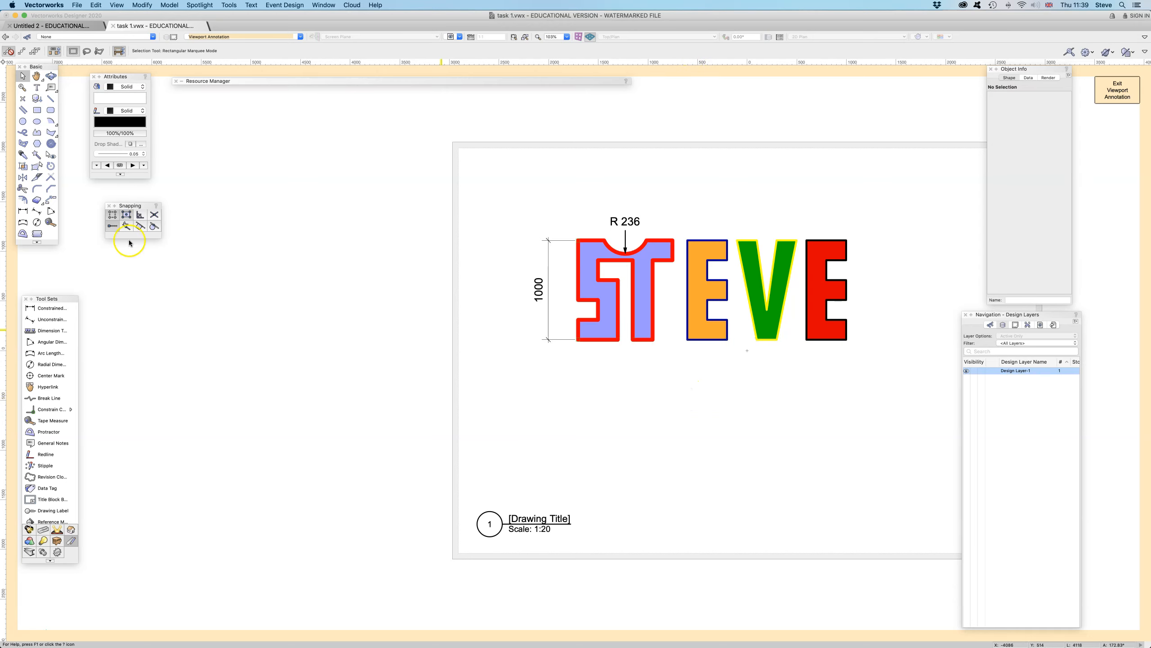
Step: Try Constrained Linear baseline dimensions from the S's lower-left corner to the other bottom corners through the last E, and delete the set
left_click(22, 211)
left_click(27, 52)
left_click(34, 51)
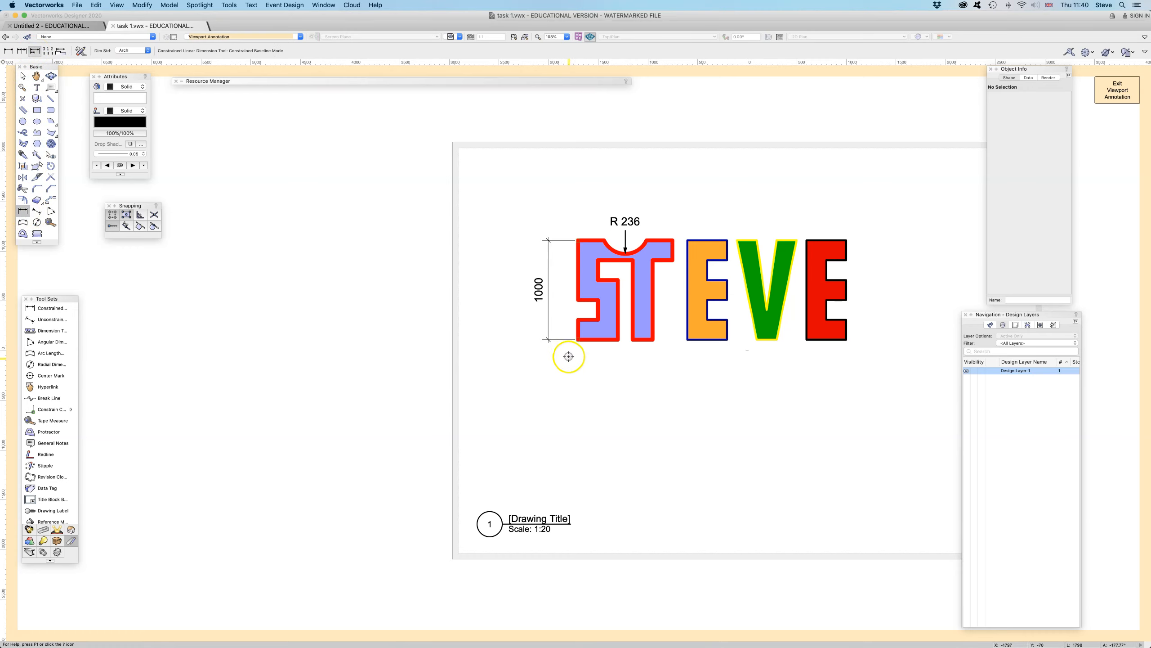
left_click(576, 340)
left_click(618, 341)
left_click(615, 378)
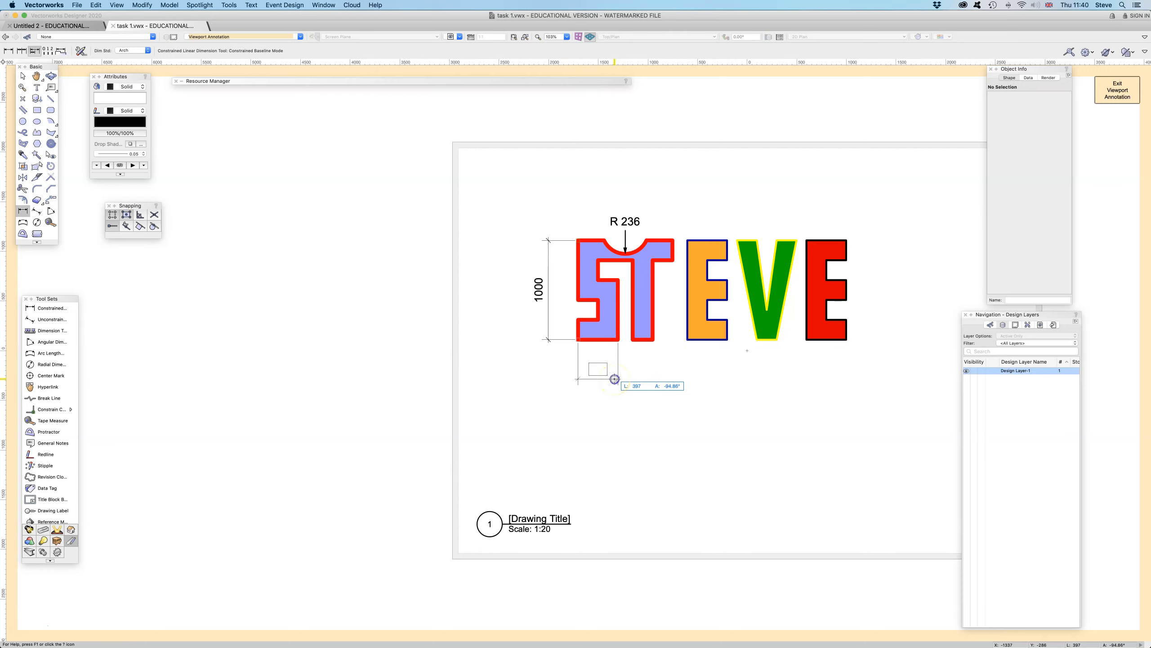
left_click(633, 341)
left_click(657, 343)
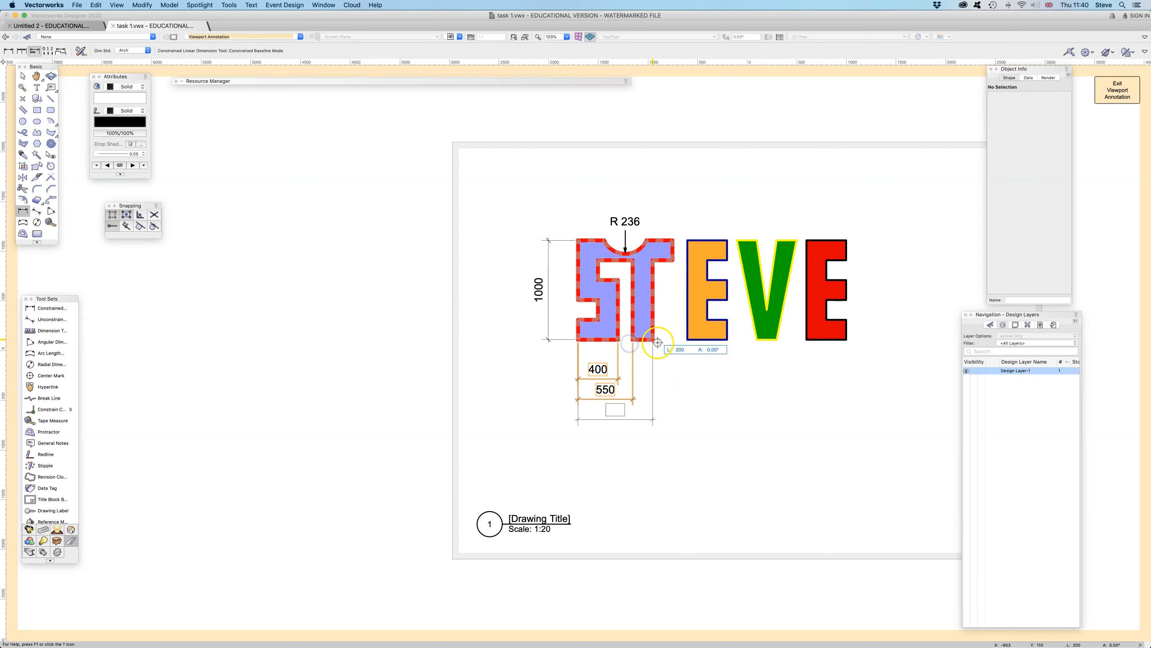
left_click(687, 340)
left_click(727, 341)
left_click(757, 340)
left_click(776, 340)
left_click(801, 340)
left_click(807, 340)
left_click(845, 341)
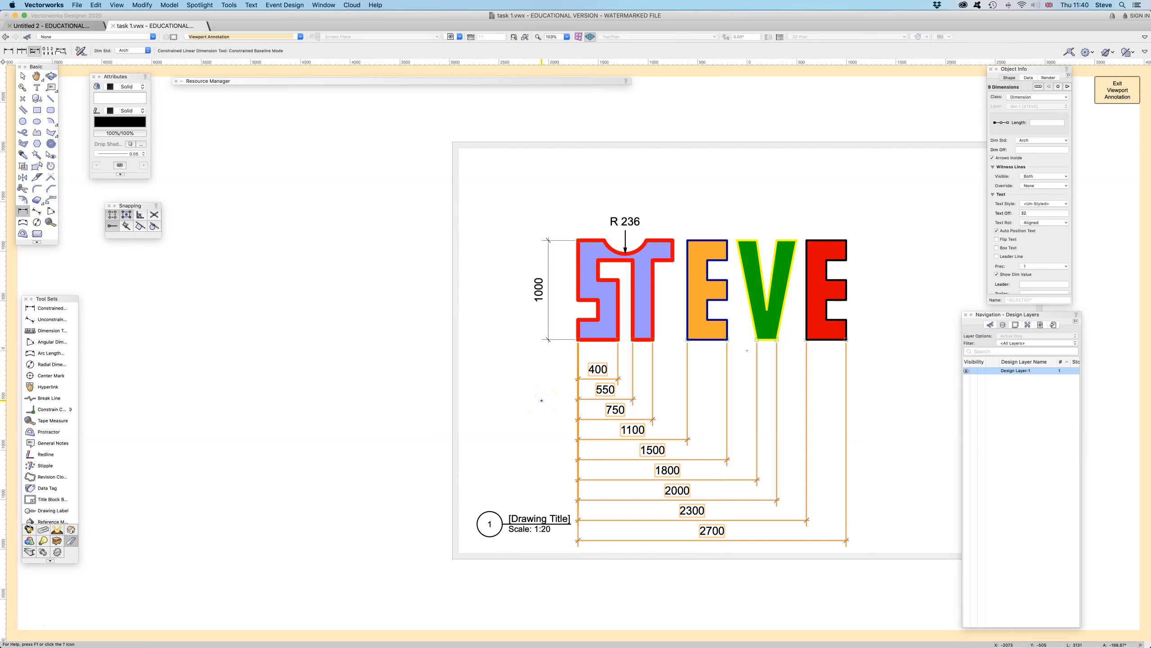
key("Delete")
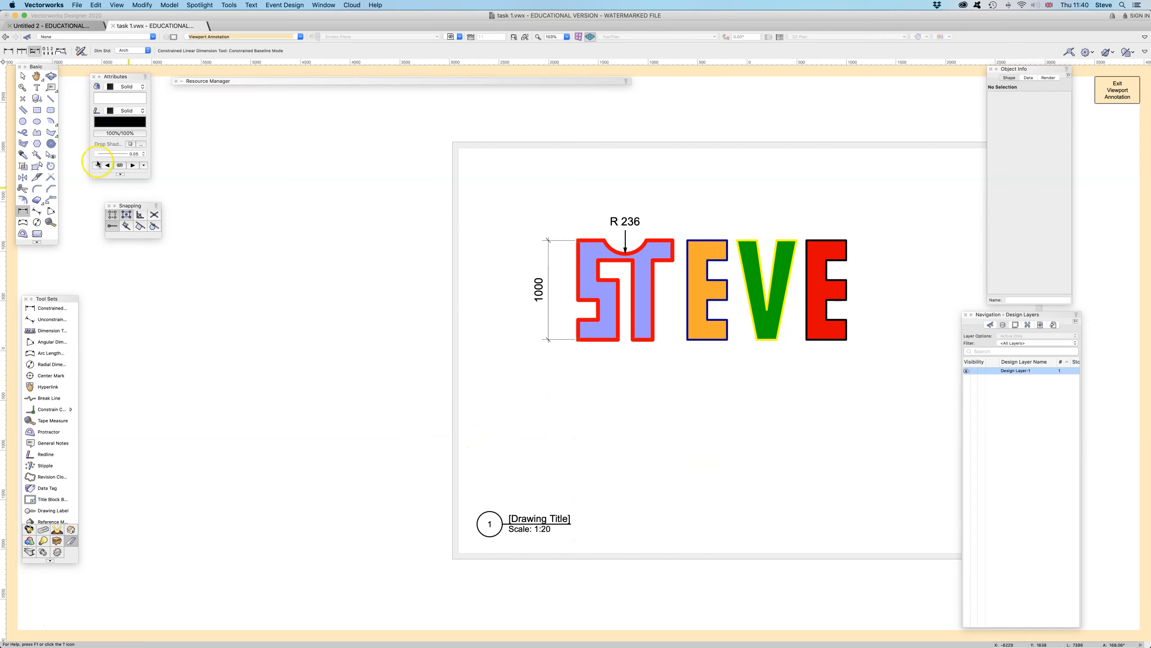
Step: Dimension the angle between the V's two inner edges with the Angular Dimension tool in Edges Mode, placed above the letter
left_click(51, 211)
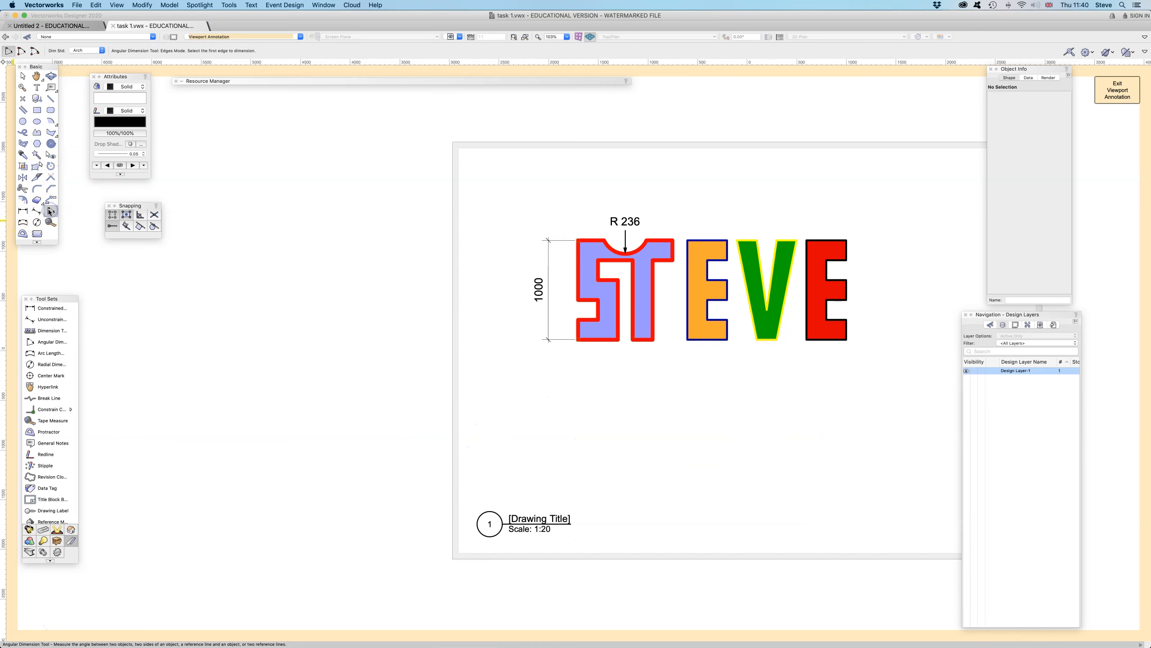
scroll(768, 277, "up", 3)
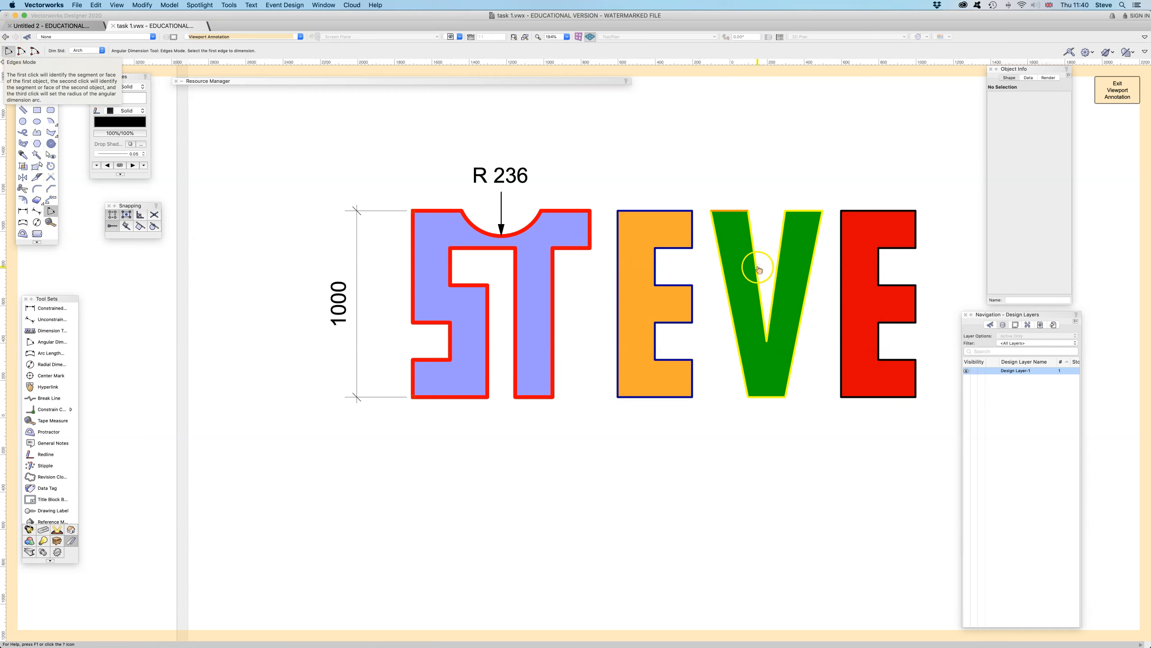
left_click(780, 269)
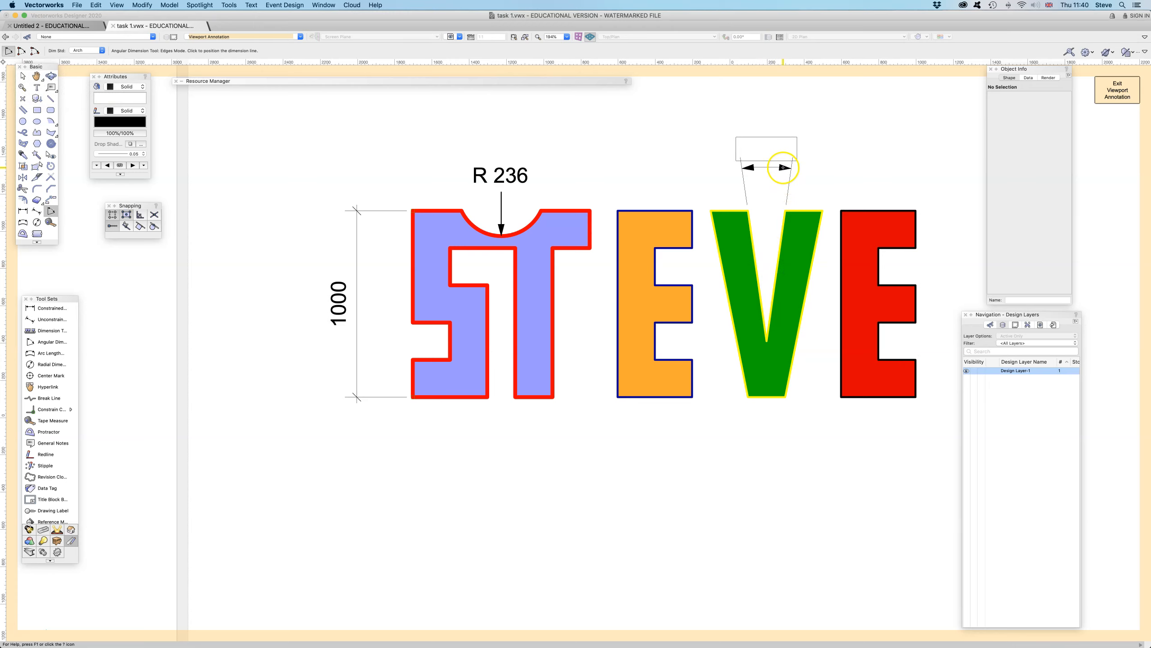
left_click(783, 167)
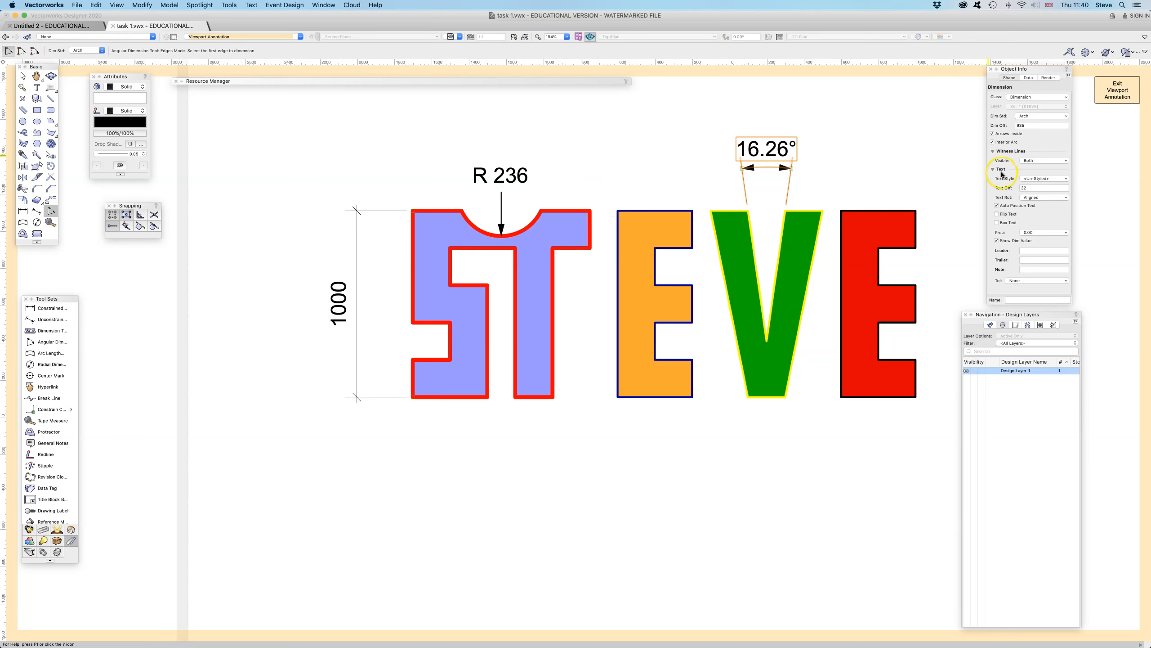
Step: Try the ASME dimension standard on the angular dimension and return it to Arch
left_click(1029, 116)
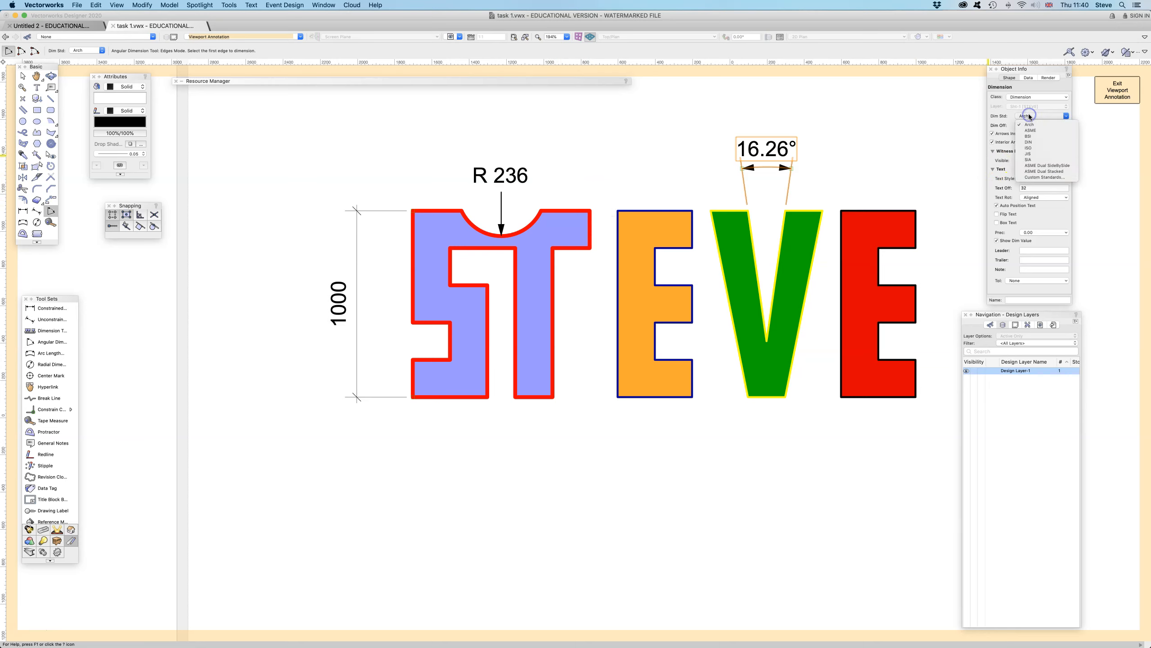
left_click(1034, 132)
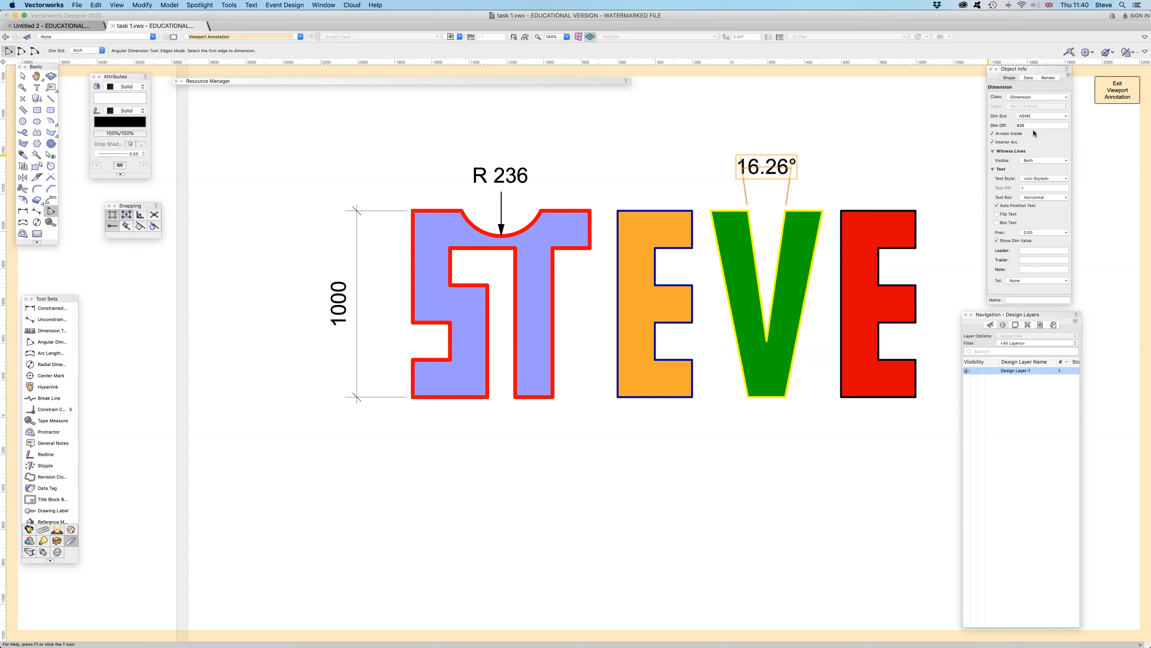
left_click(1034, 116)
left_click(1033, 124)
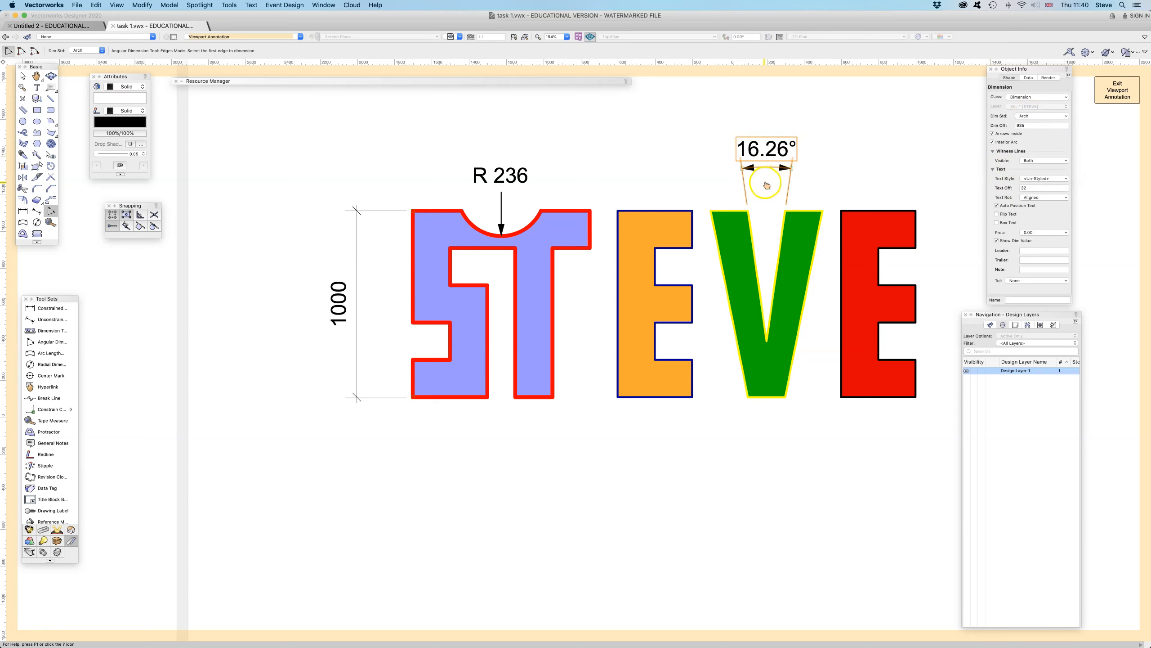
Step: Set the angular dimension's witness line visibility to None
left_click(1038, 160)
left_click(1038, 170)
left_click(868, 157)
left_click(792, 166)
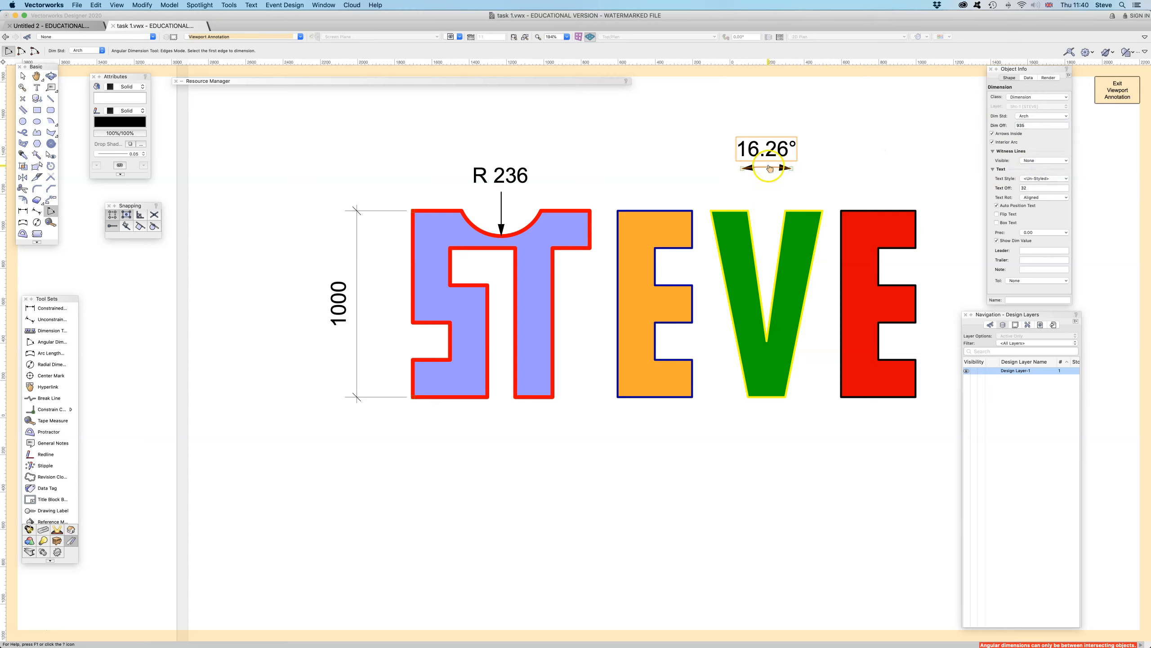
Step: Move the angular dimension down to just above the V's opening and deselect it
left_click(23, 77)
left_click(766, 157)
left_click_drag(771, 164, 764, 197)
left_click(818, 153)
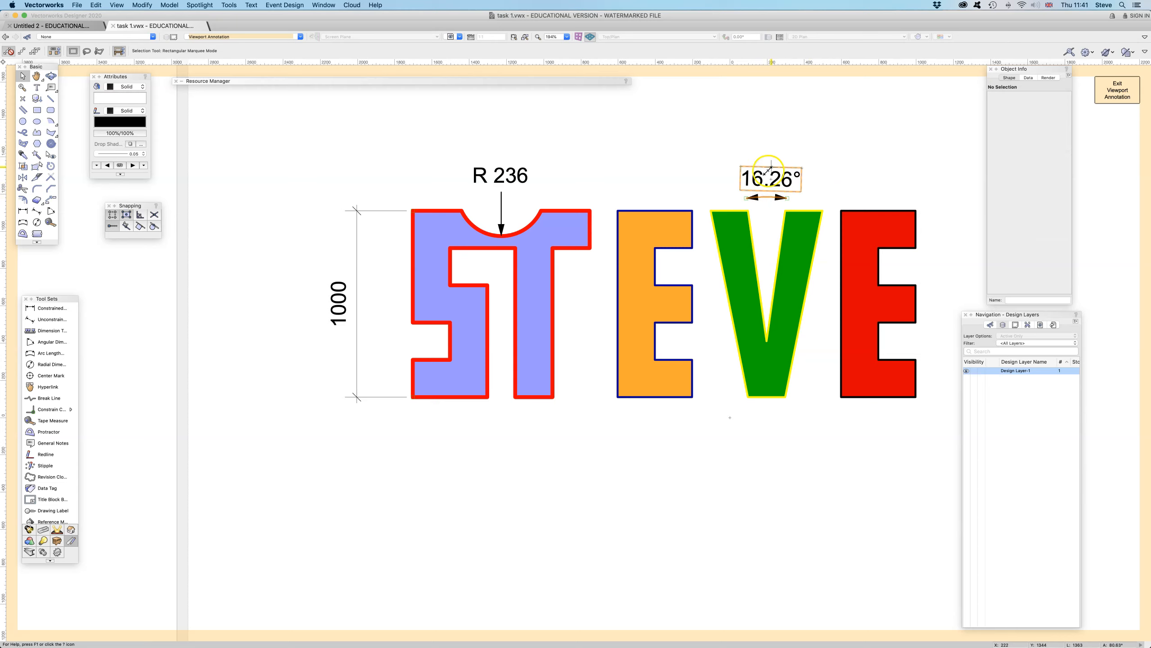
left_click(842, 132)
Step: Exit viewport annotation editing and return to the sheet layer
left_click(1118, 92)
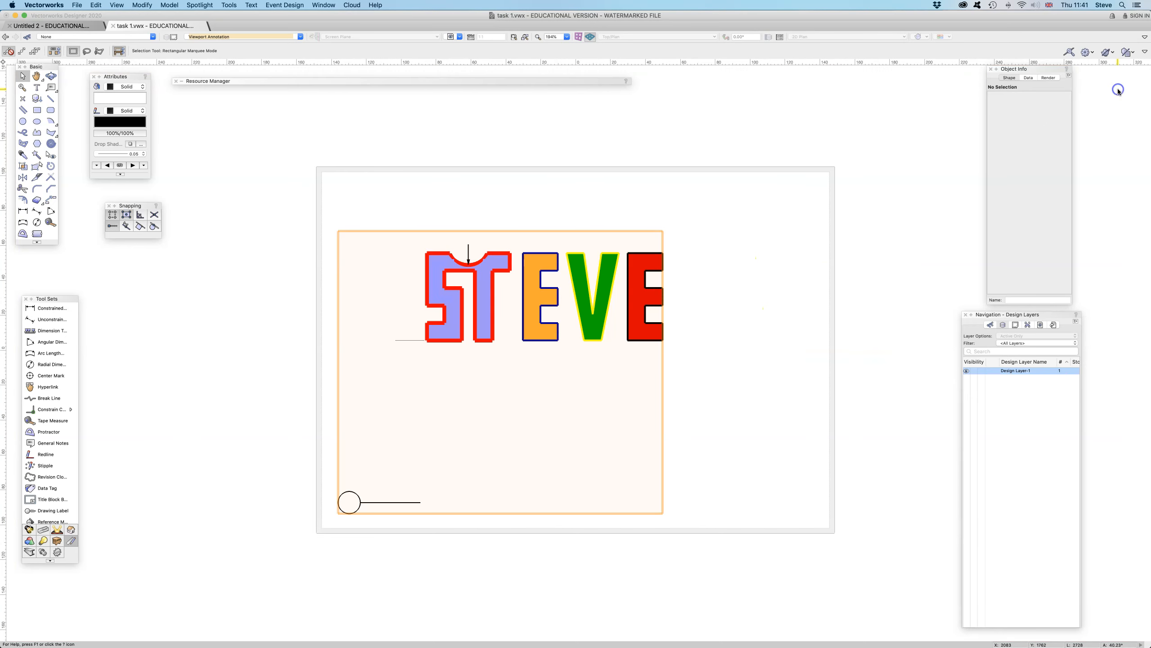
scroll(698, 244, "down", 2)
left_click(695, 243)
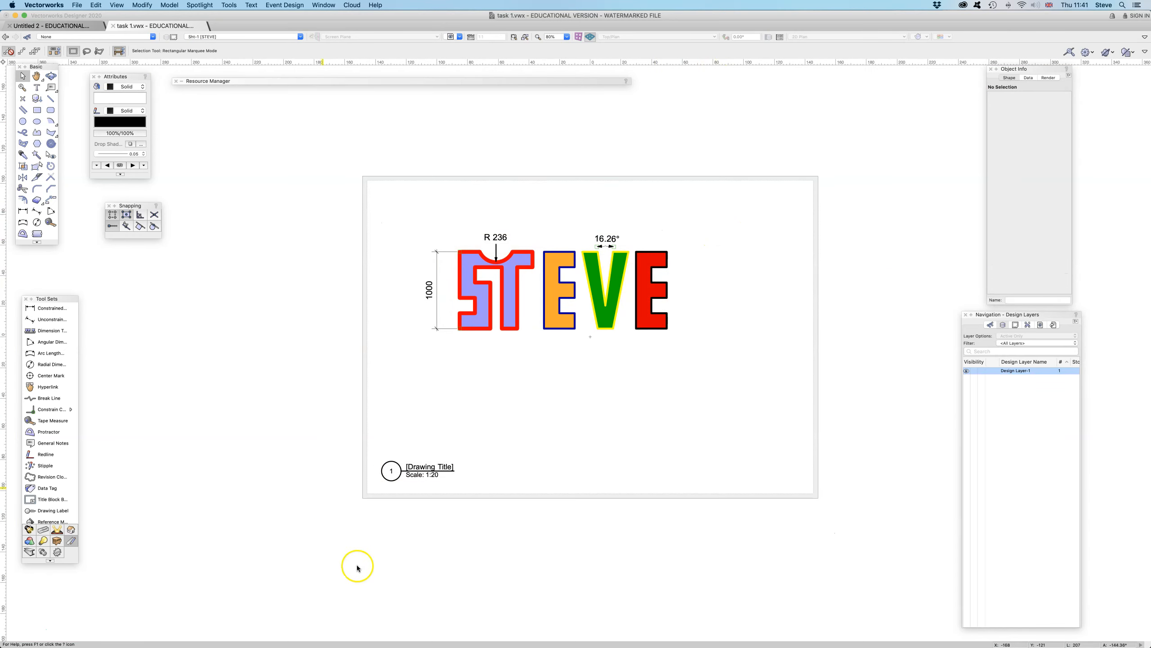
Step: Reposition the annotated viewport on the sheet so the lettering sits across the upper middle of the page
left_click_drag(521, 283, 602, 277)
left_click(571, 219)
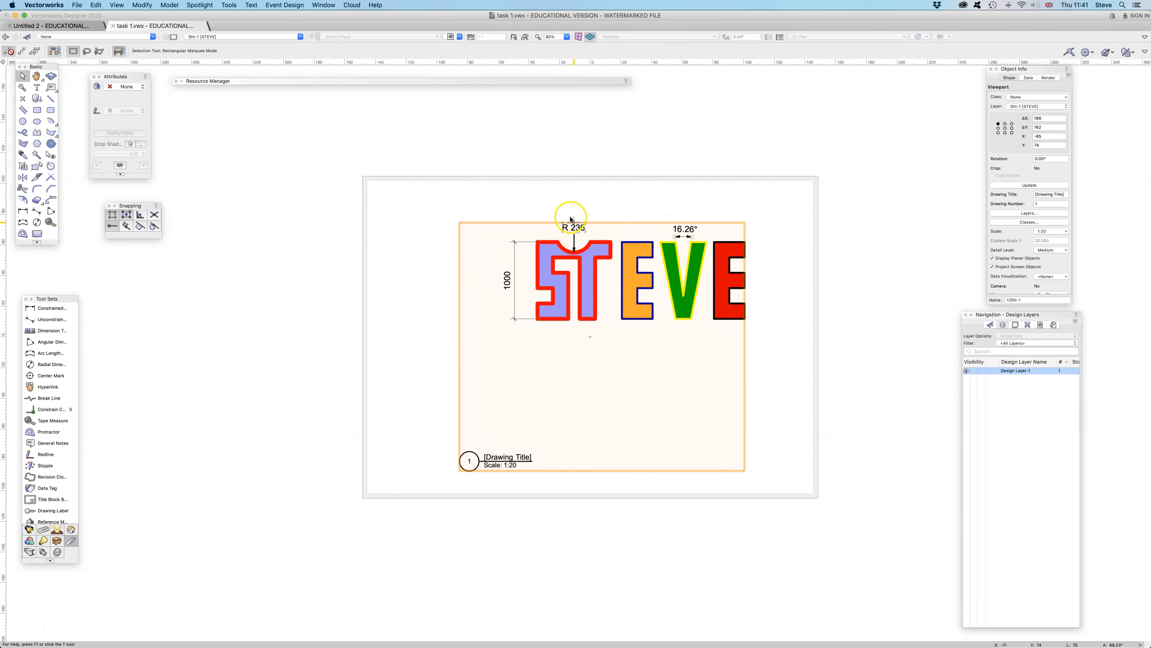
left_click_drag(553, 265, 575, 252)
left_click_drag(666, 230, 579, 214)
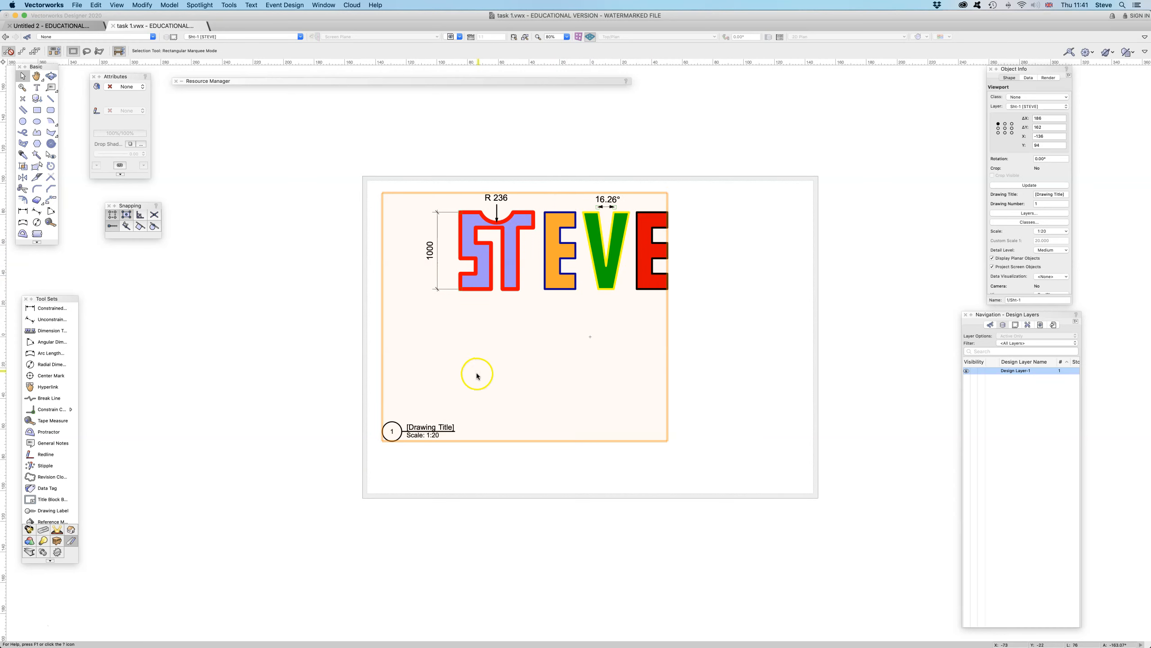
left_click(517, 462)
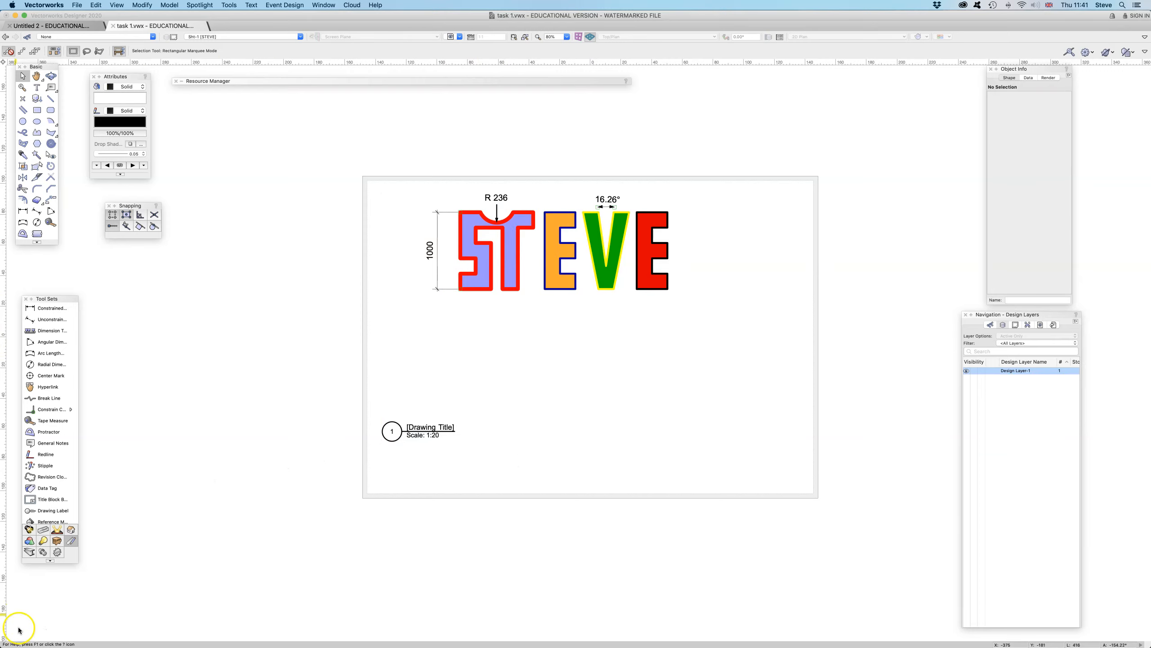
left_click_drag(546, 263, 590, 283)
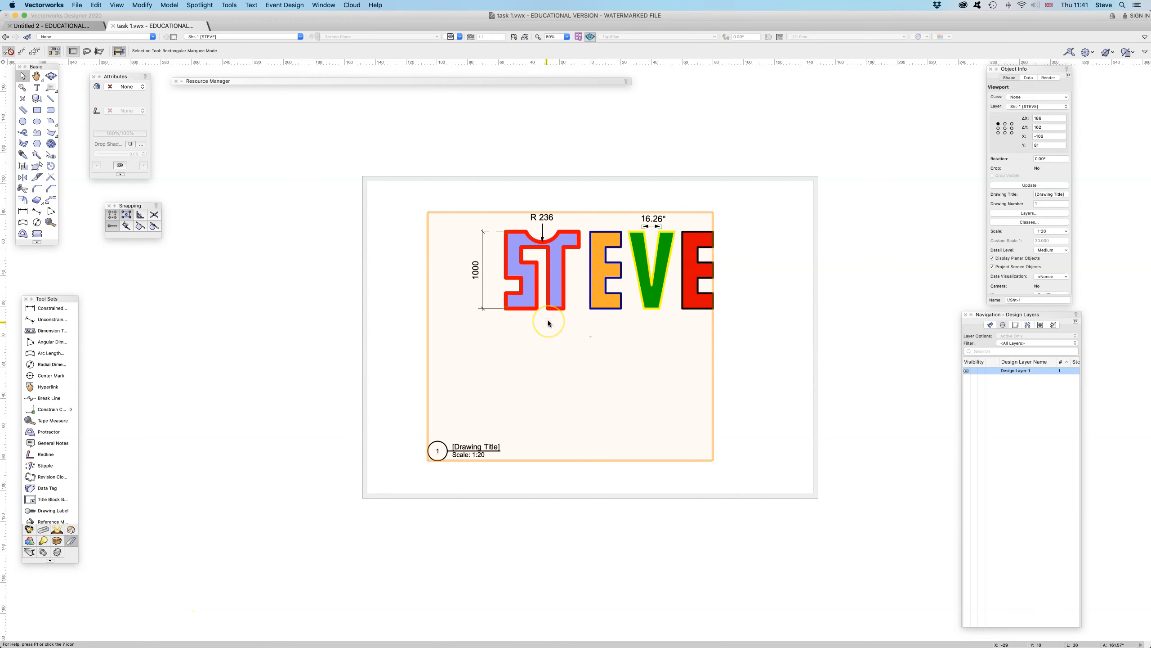